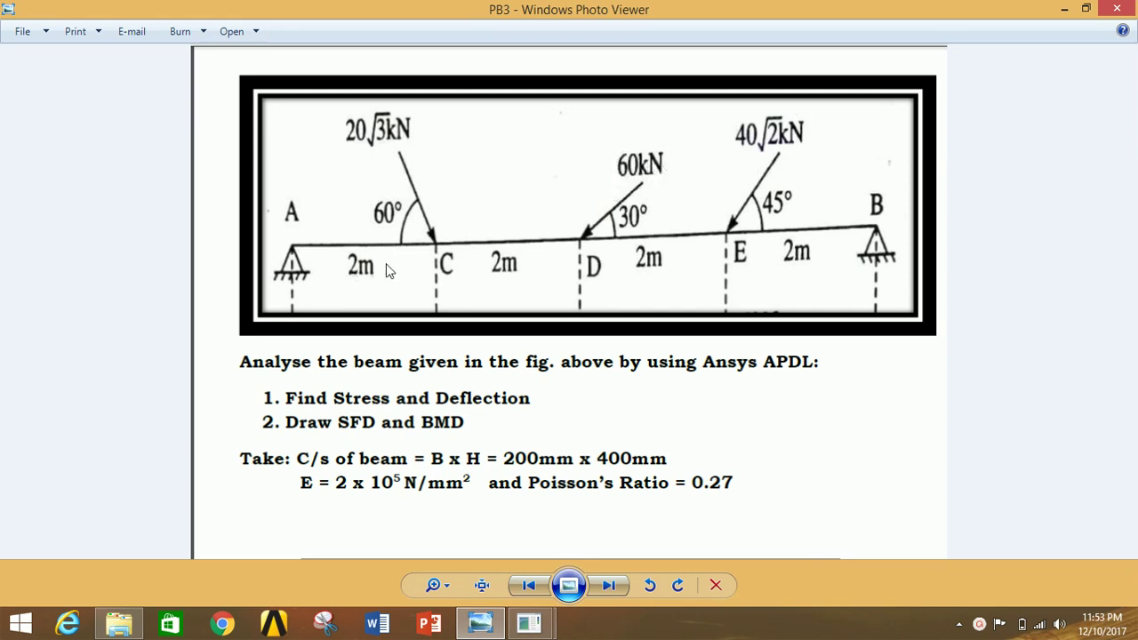
Step: Switch from the beam problem image to the ANSYS Multiphysics window
{"action": "left_click", "coordinate": [529, 622]}
{"action": "left_click", "coordinate": [578, 567]}
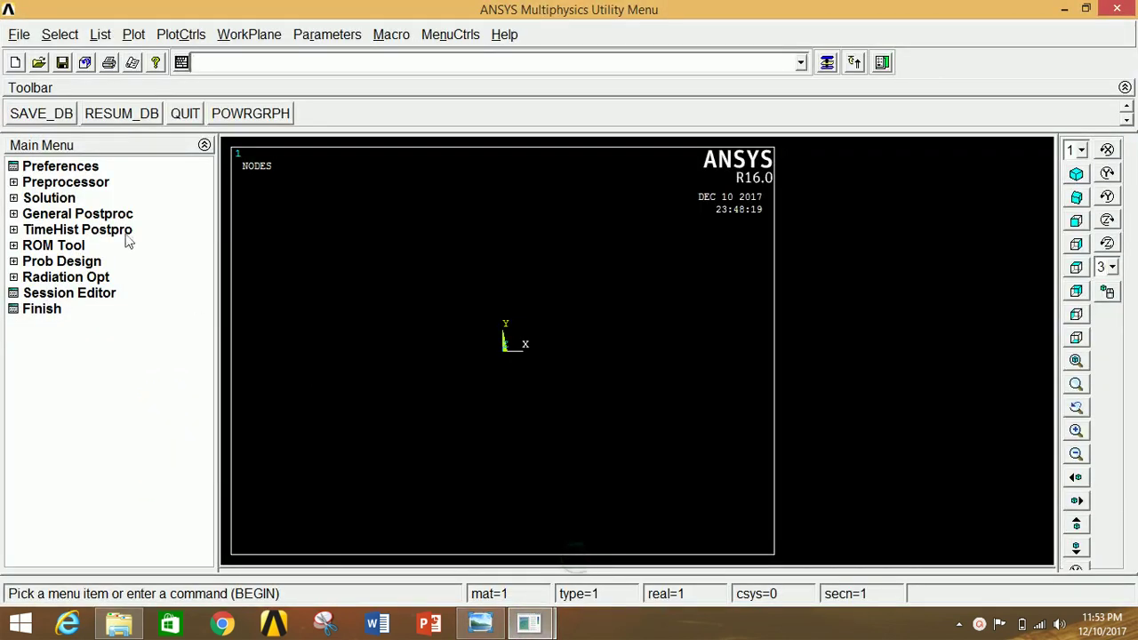
Step: Filter preferences to Structural and add the 2-node BEAM188 beam as element type 1
{"action": "left_click", "coordinate": [67, 168]}
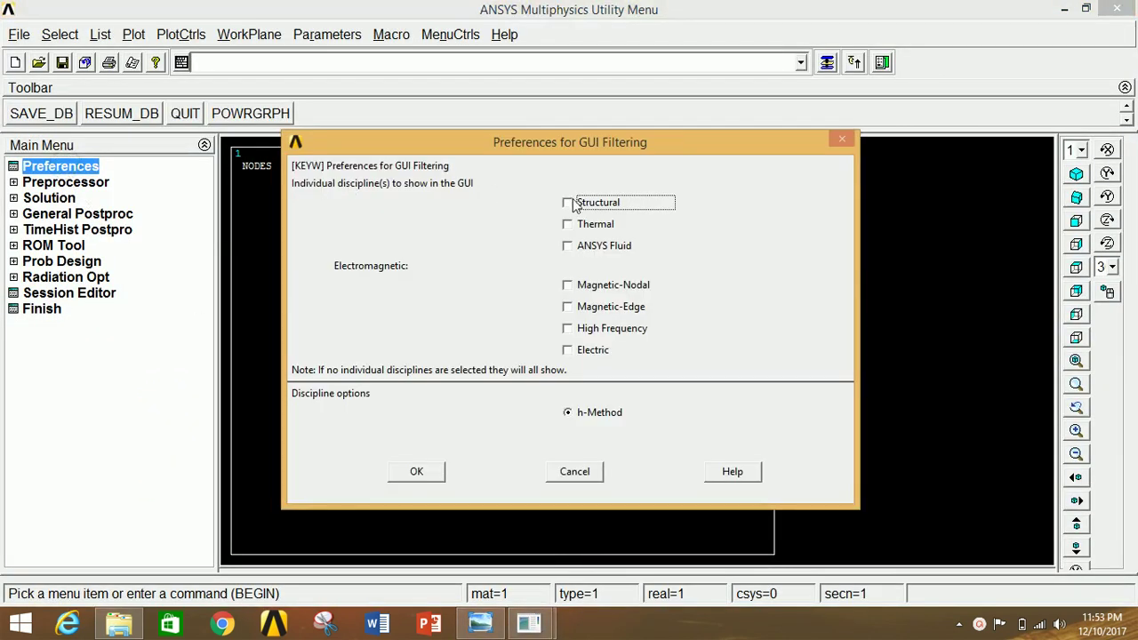
{"action": "left_click", "coordinate": [433, 473]}
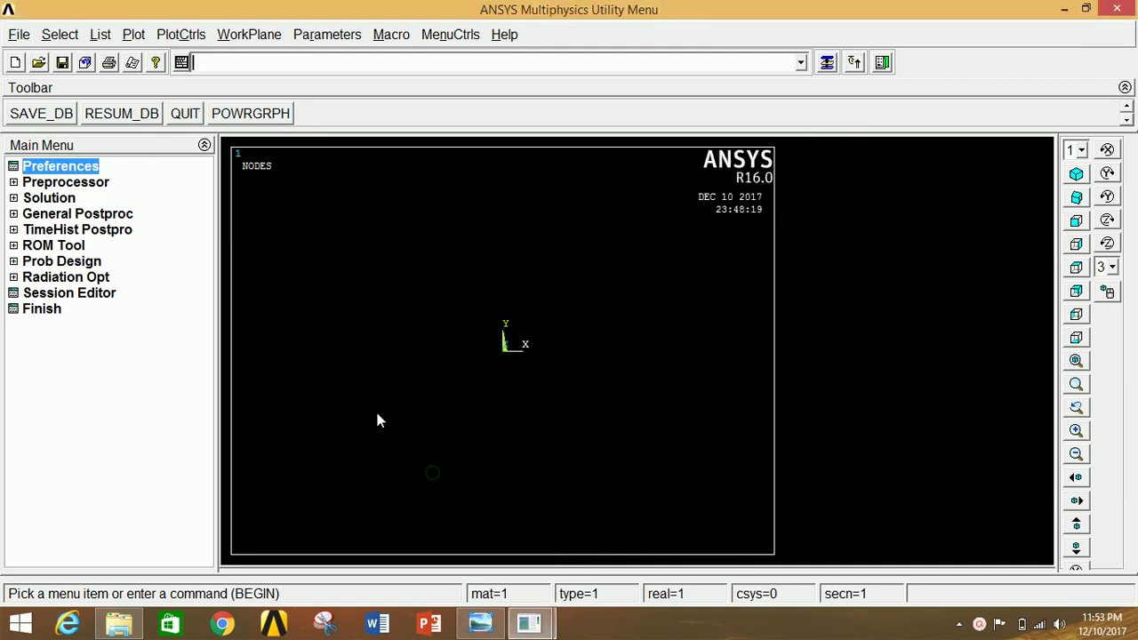
{"action": "left_click", "coordinate": [64, 183]}
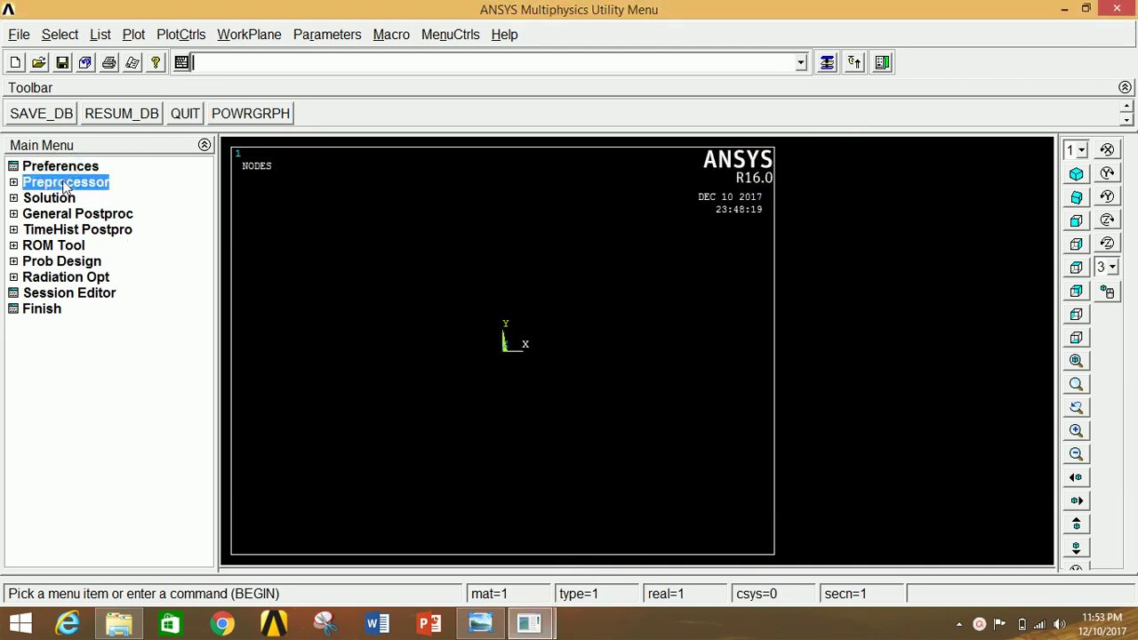
{"action": "left_click", "coordinate": [66, 198]}
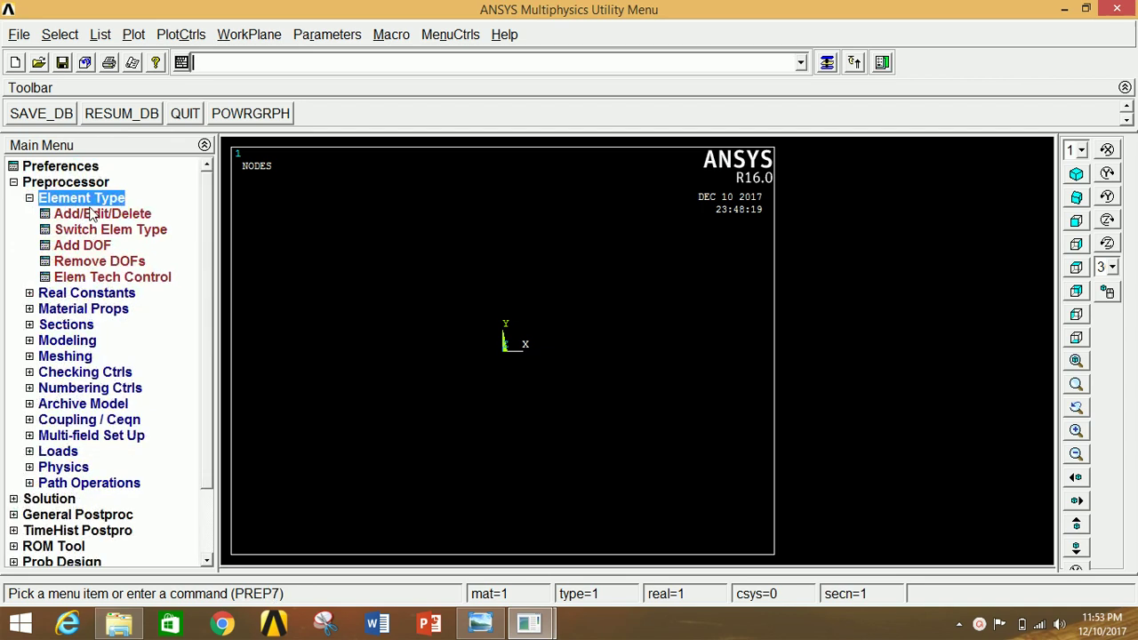
{"action": "left_click", "coordinate": [92, 215]}
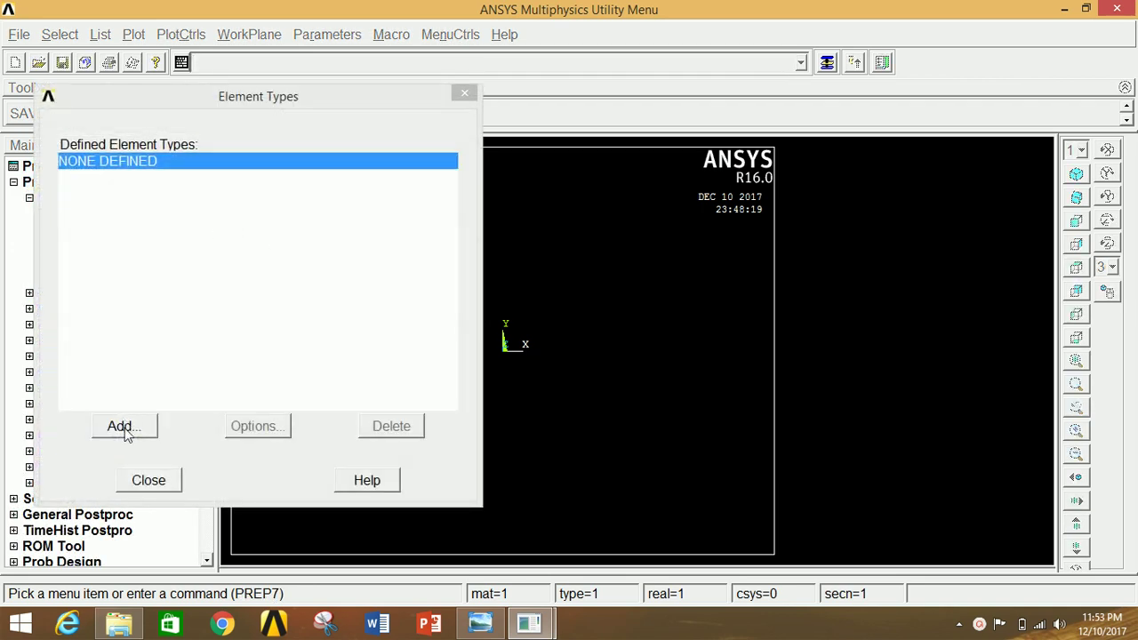
{"action": "left_click", "coordinate": [119, 432]}
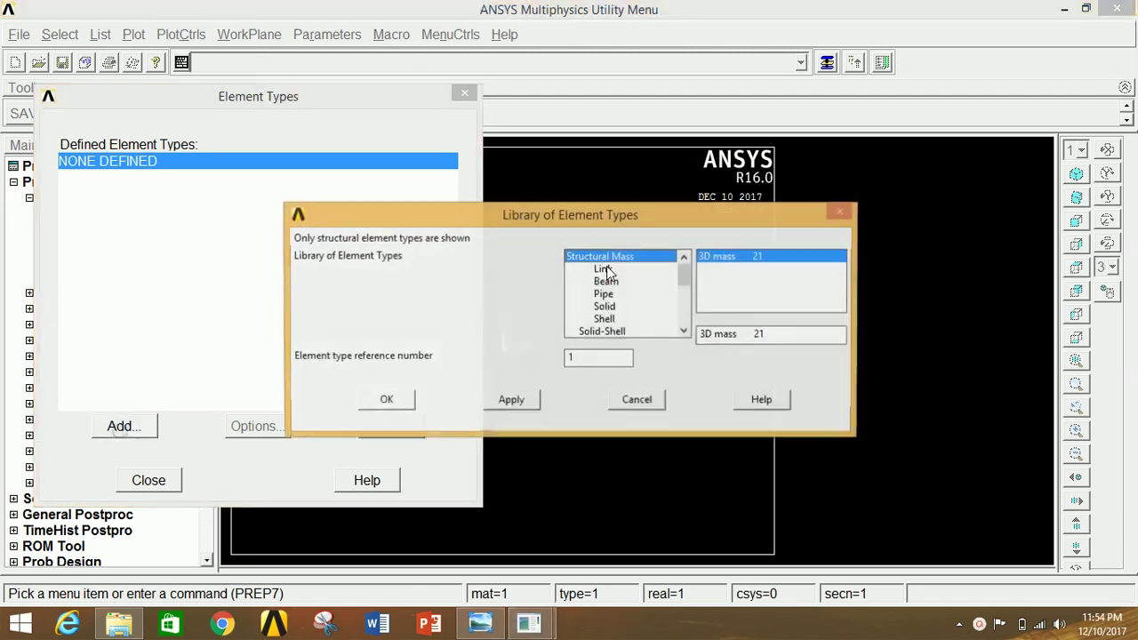
{"action": "left_click", "coordinate": [620, 284]}
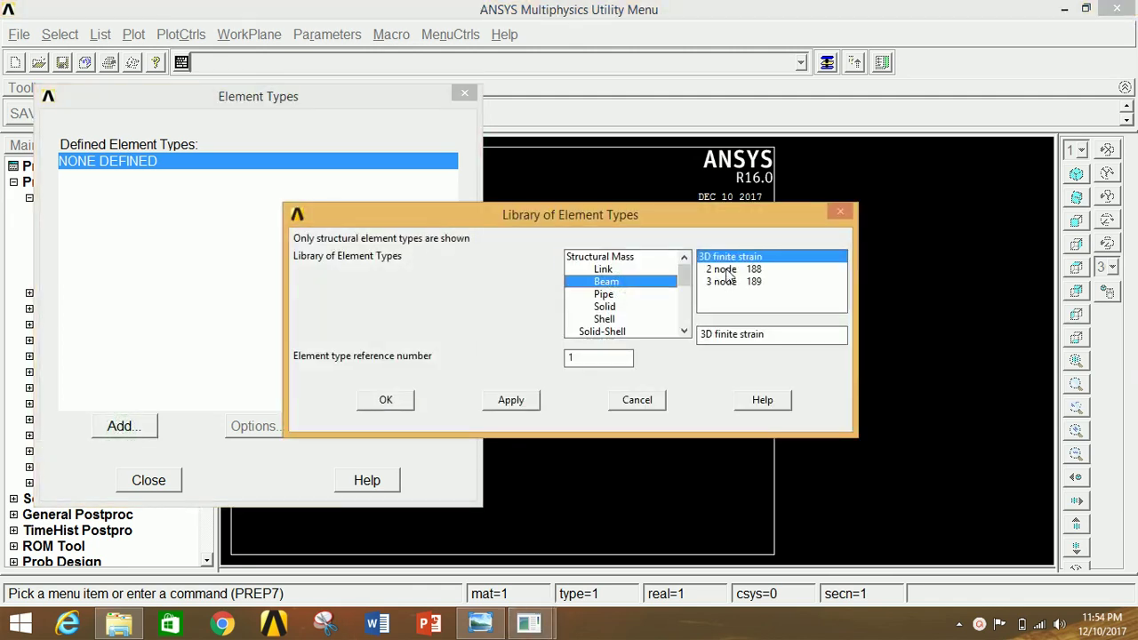
{"action": "left_click", "coordinate": [726, 271]}
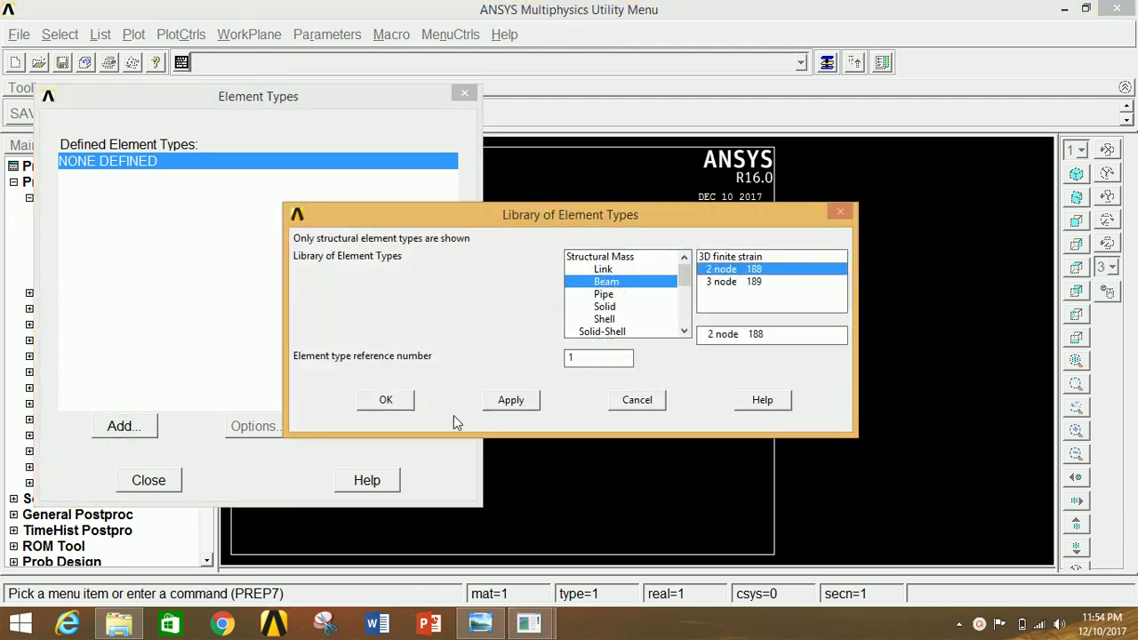
{"action": "left_click", "coordinate": [382, 402]}
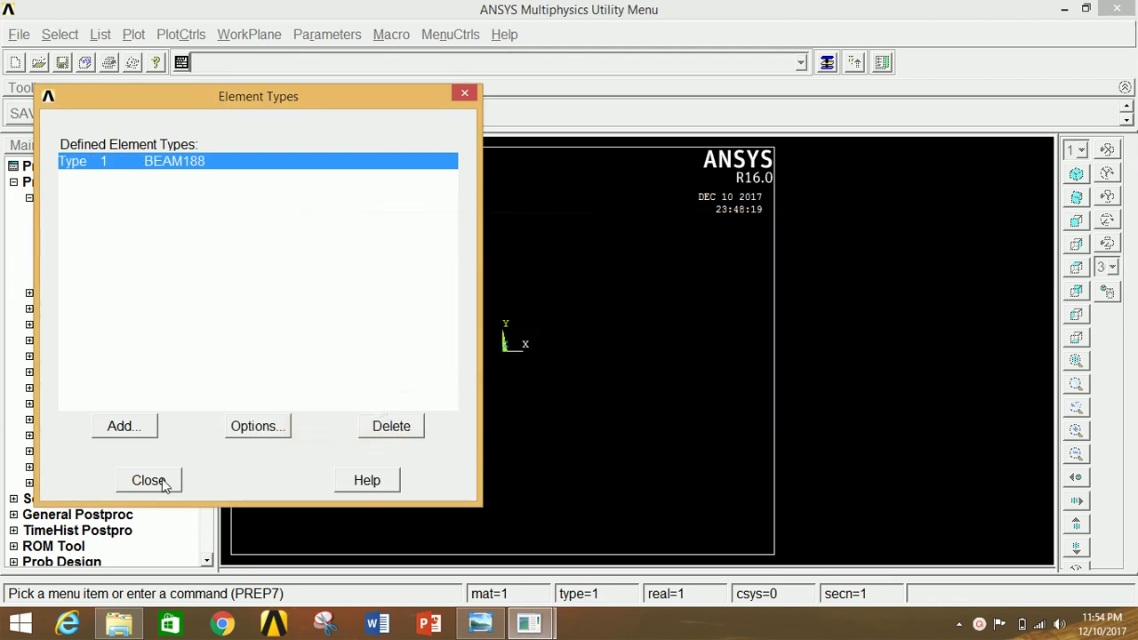
{"action": "left_click", "coordinate": [149, 481]}
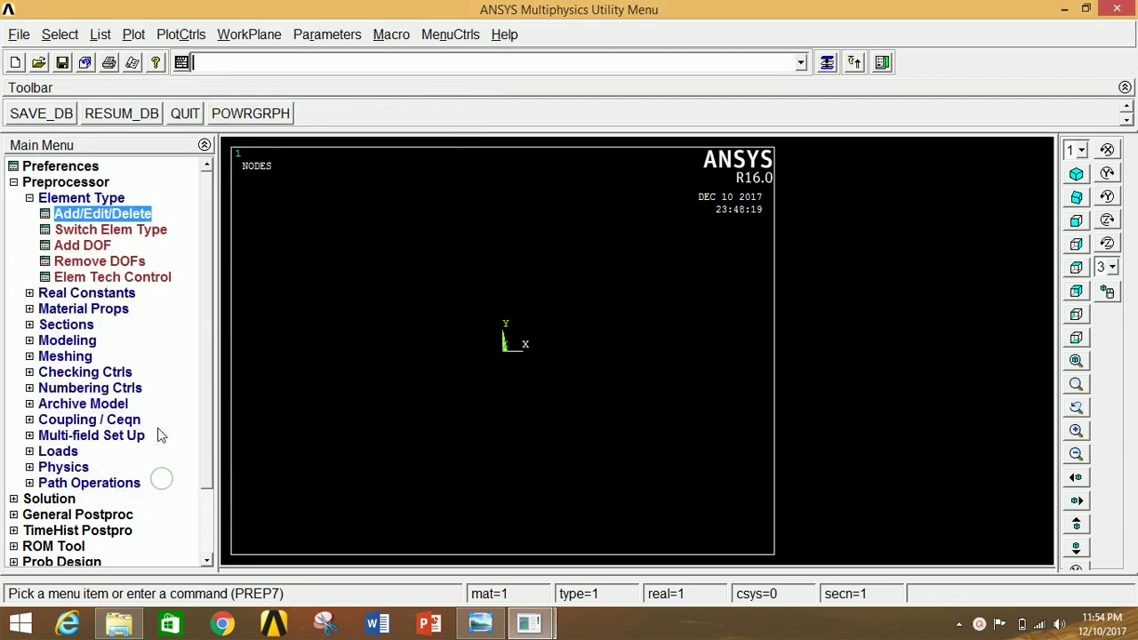
Step: Give material 1 linear elastic isotropic properties: EX 2E5 and PRXY 0.27
{"action": "left_click", "coordinate": [89, 216]}
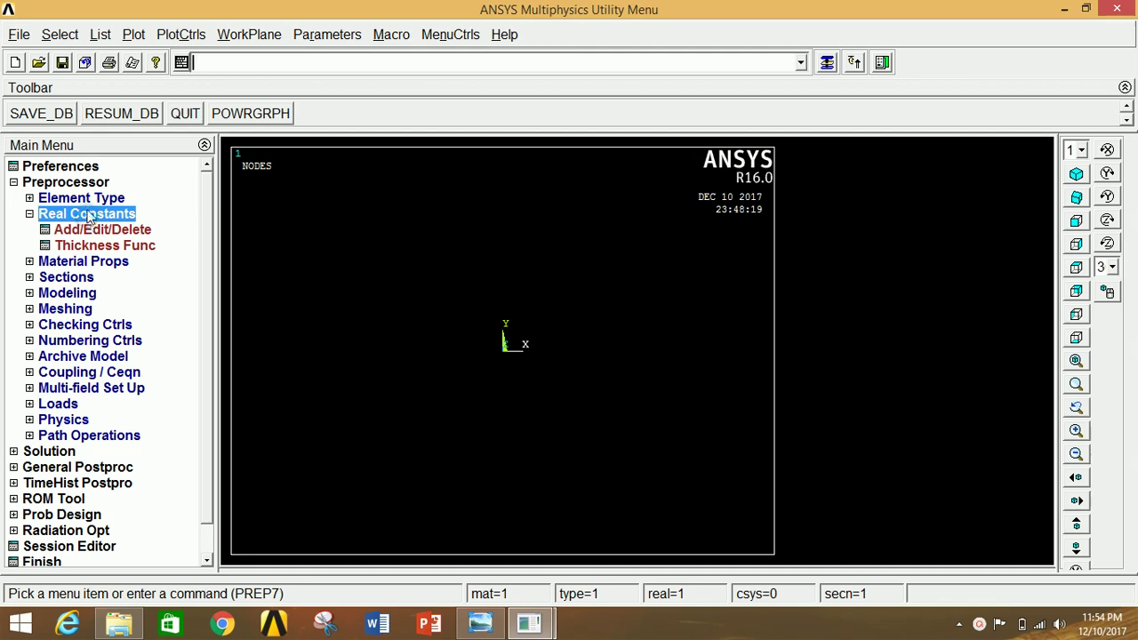
{"action": "left_click", "coordinate": [89, 215]}
{"action": "left_click", "coordinate": [89, 230]}
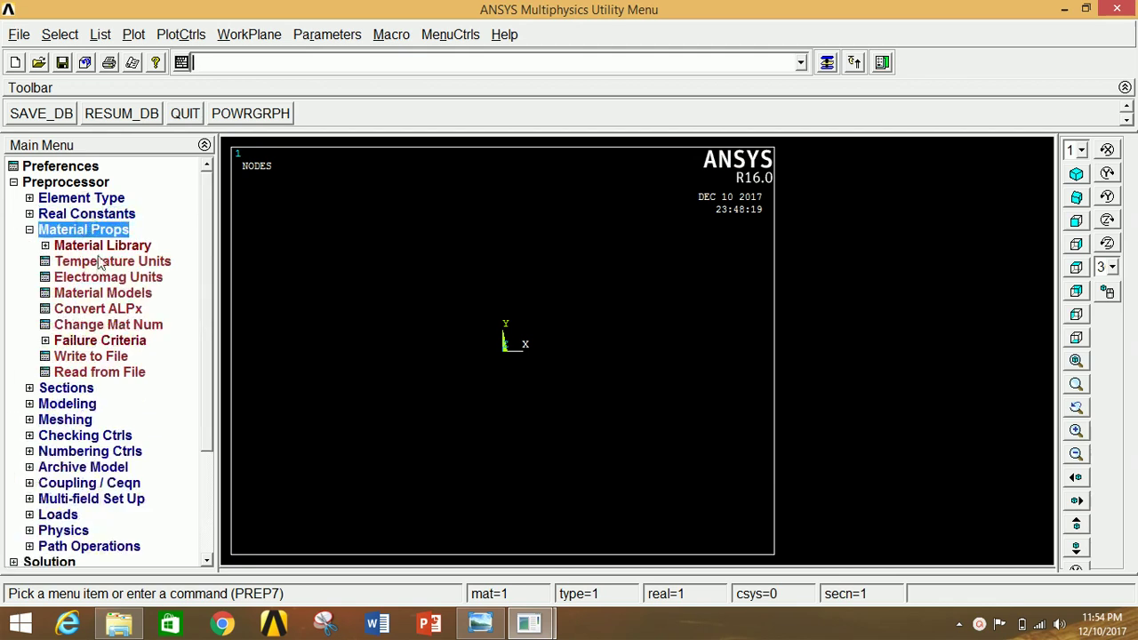
{"action": "left_click", "coordinate": [113, 293]}
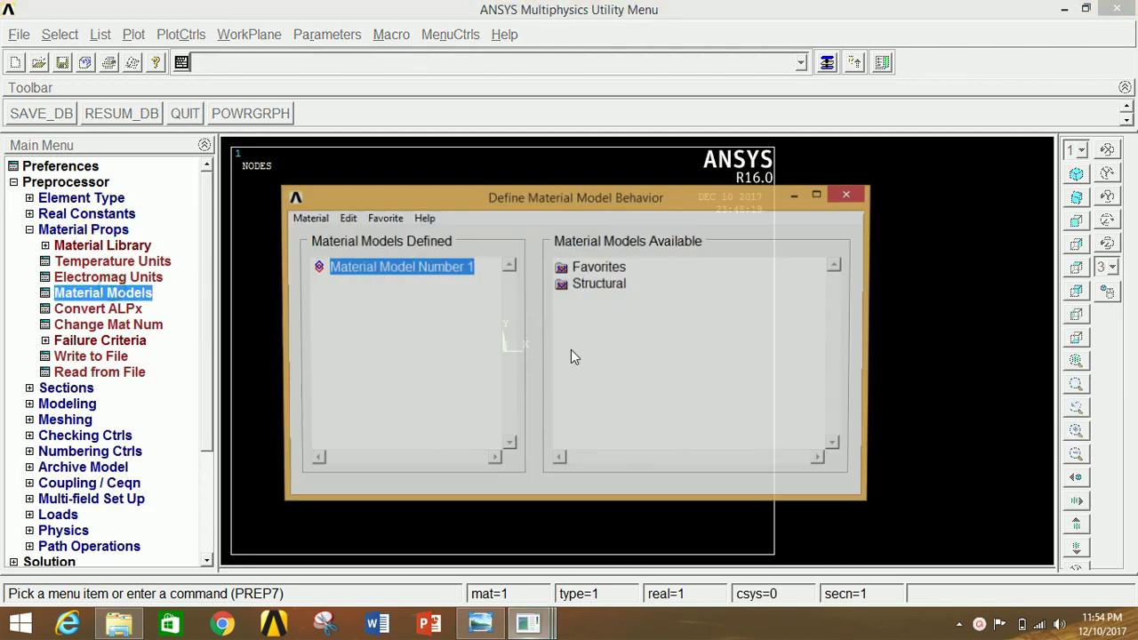
{"action": "double_click", "coordinate": [597, 284]}
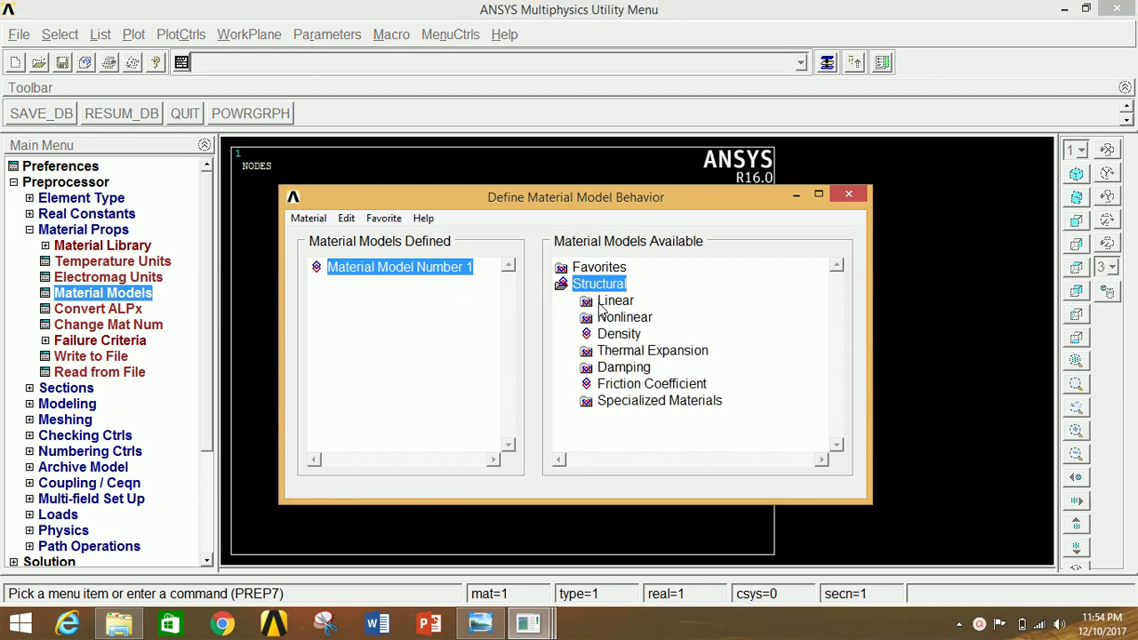
{"action": "double_click", "coordinate": [605, 302]}
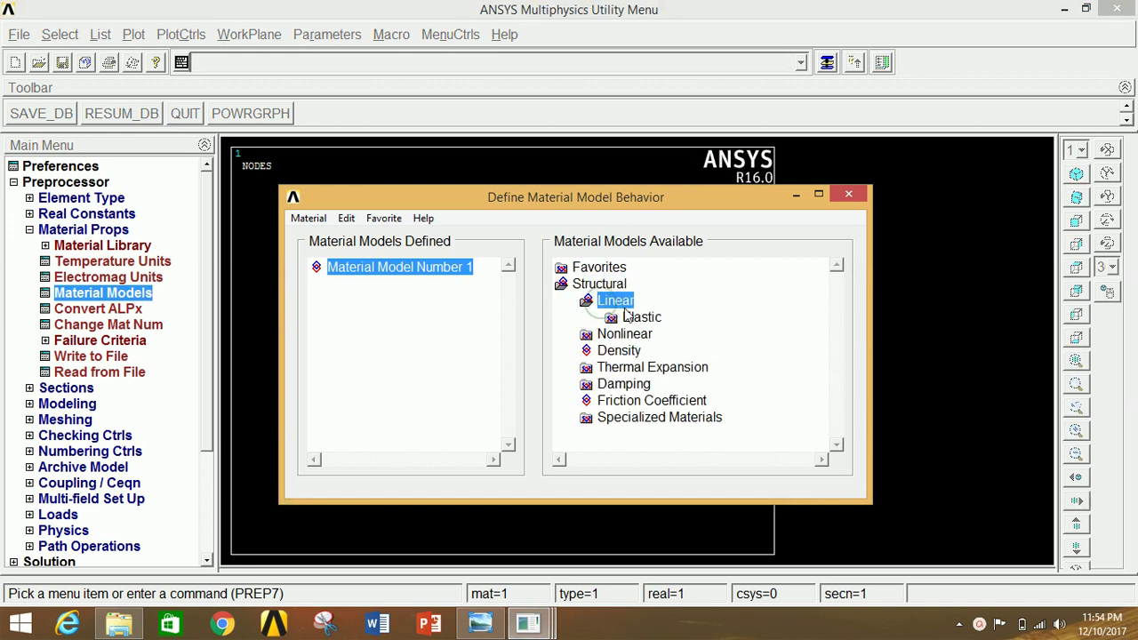
{"action": "double_click", "coordinate": [633, 318]}
{"action": "double_click", "coordinate": [663, 335]}
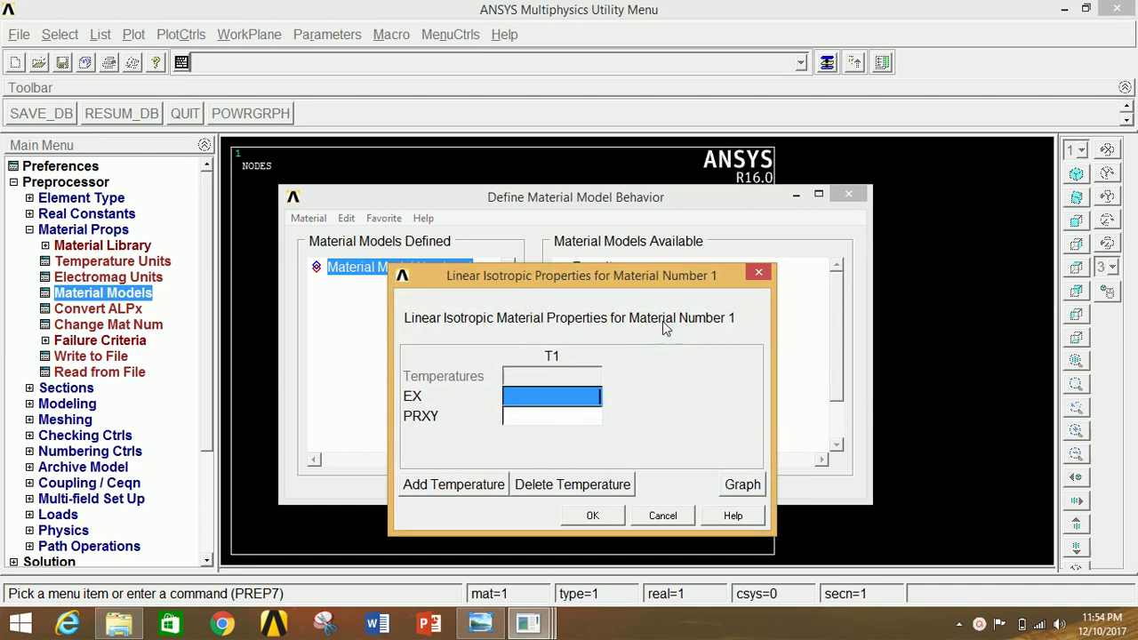
{"action": "type", "text": "2E5"}
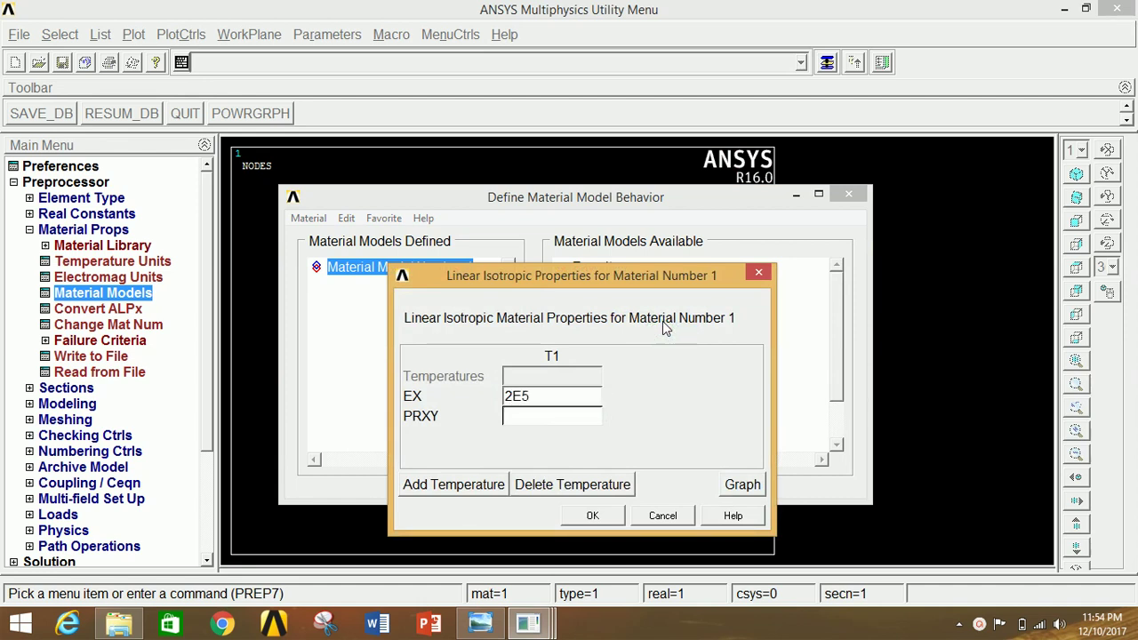
{"action": "key", "text": "Tab"}
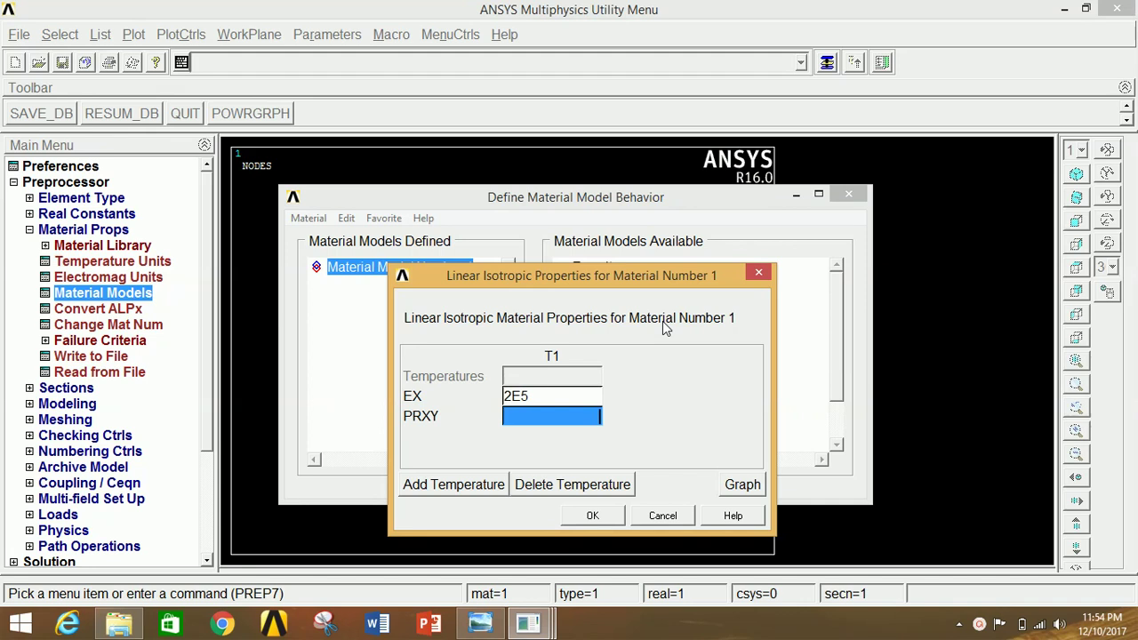
{"action": "type", "text": "0.27"}
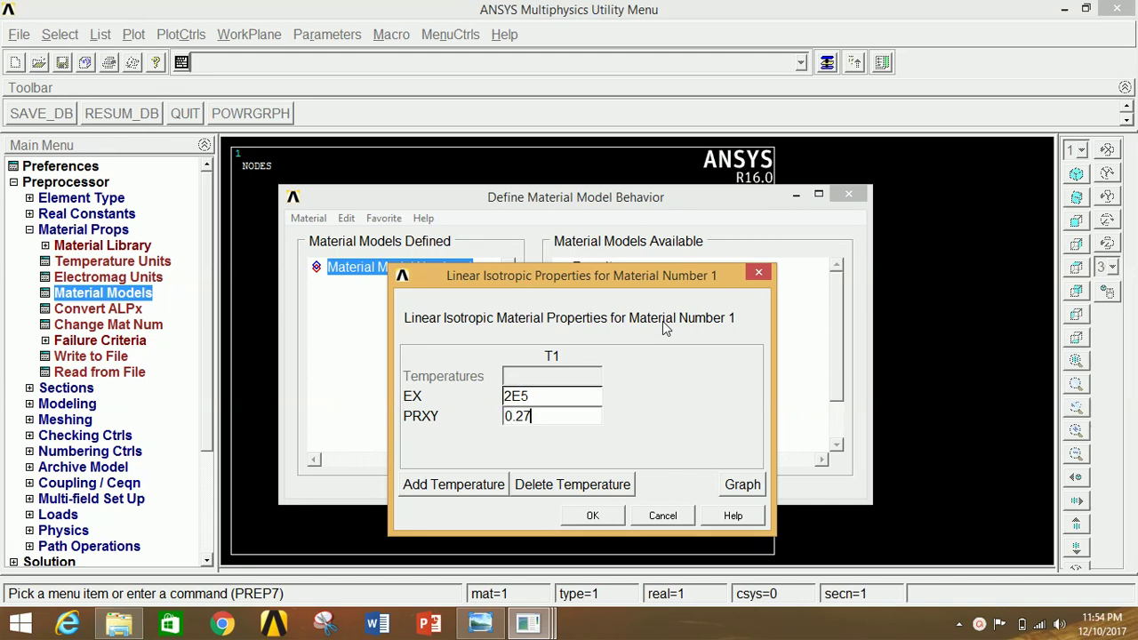
{"action": "left_click", "coordinate": [592, 516]}
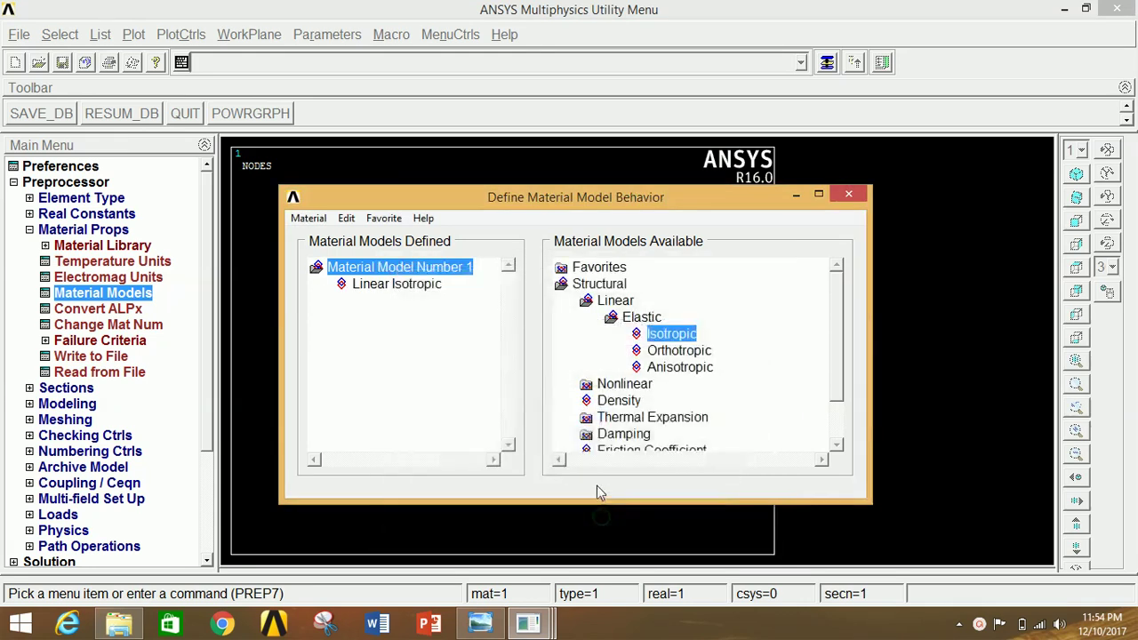
{"action": "left_click", "coordinate": [849, 194]}
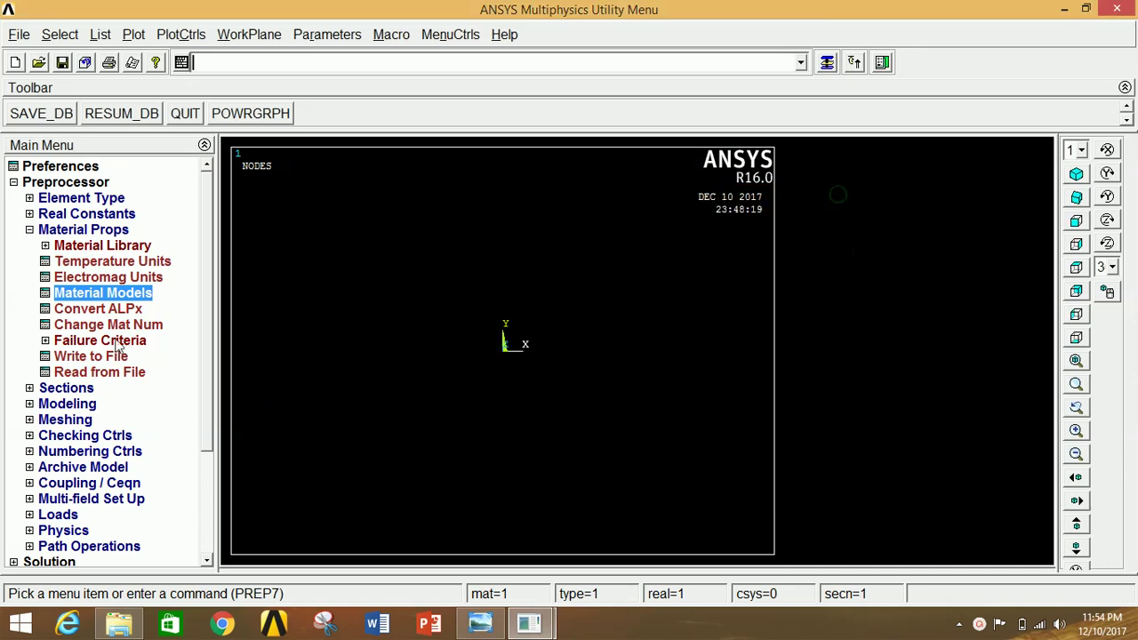
Step: Create rectangular beam section 1 with B 200 and H 400, preview it, then replot
{"action": "left_click", "coordinate": [55, 233]}
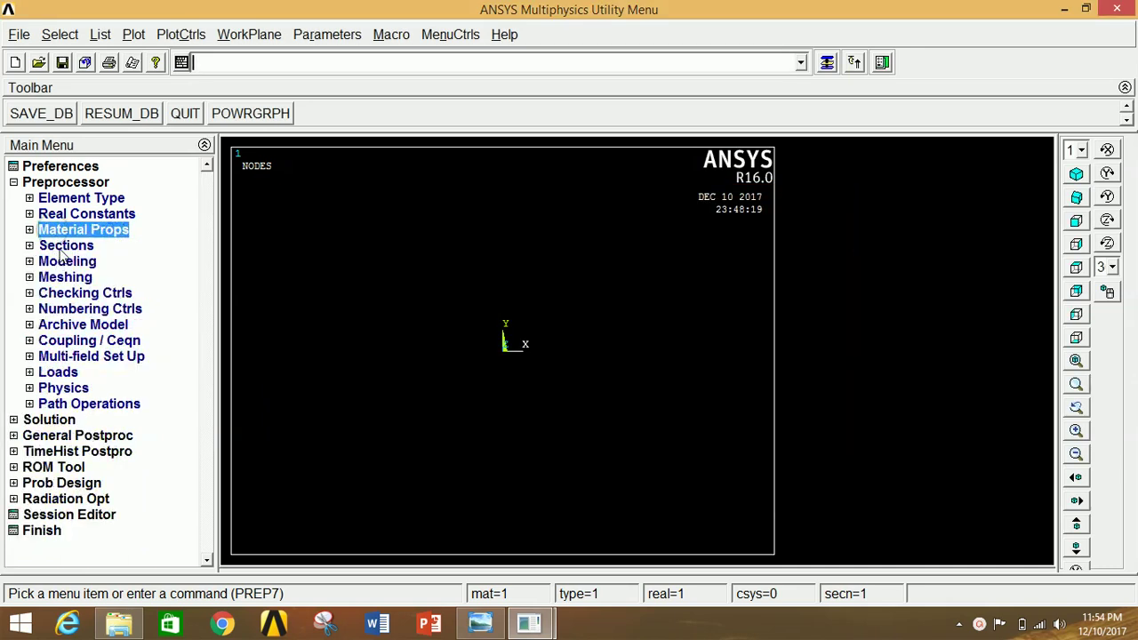
{"action": "left_click", "coordinate": [64, 246]}
{"action": "left_click", "coordinate": [75, 278]}
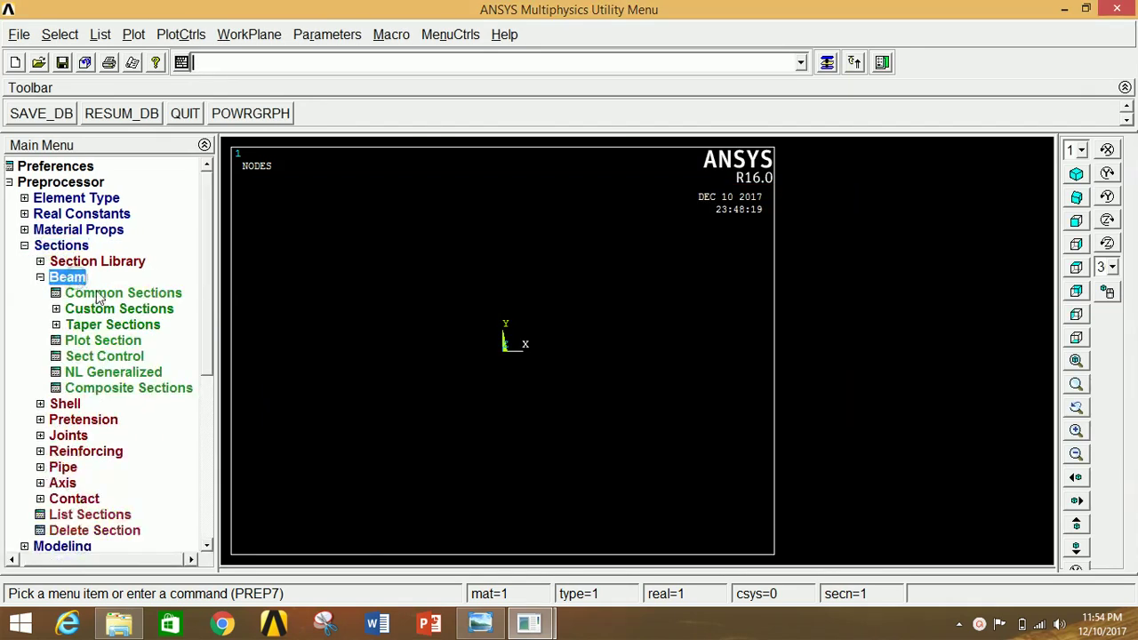
{"action": "left_click", "coordinate": [100, 296]}
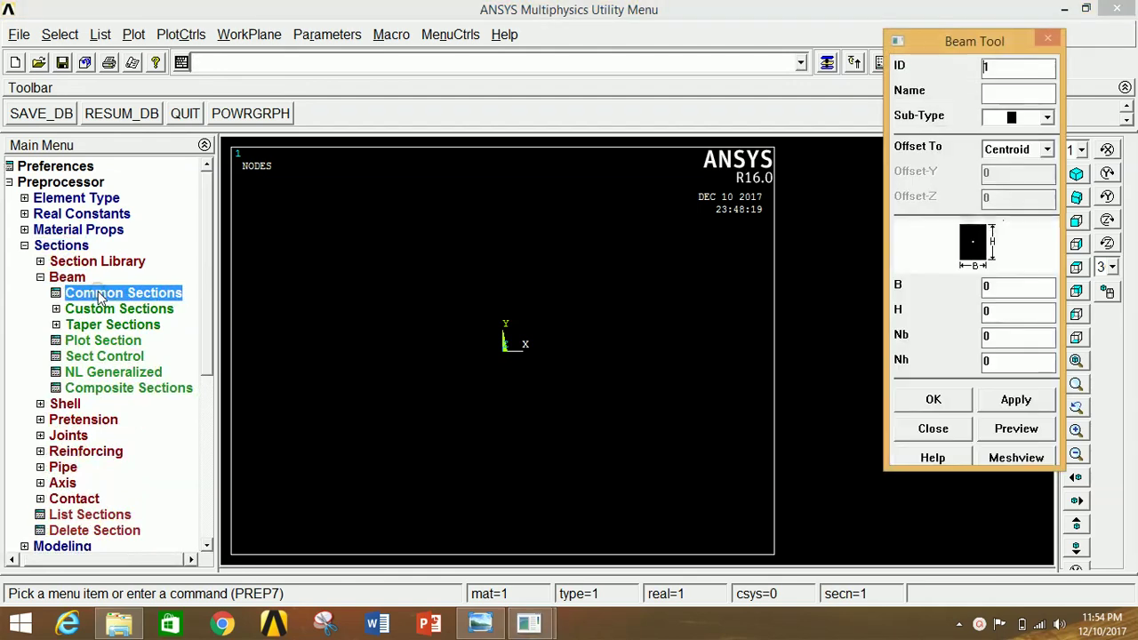
{"action": "double_click", "coordinate": [1011, 286]}
{"action": "type", "text": "200"}
{"action": "double_click", "coordinate": [1002, 315]}
{"action": "type", "text": "400"}
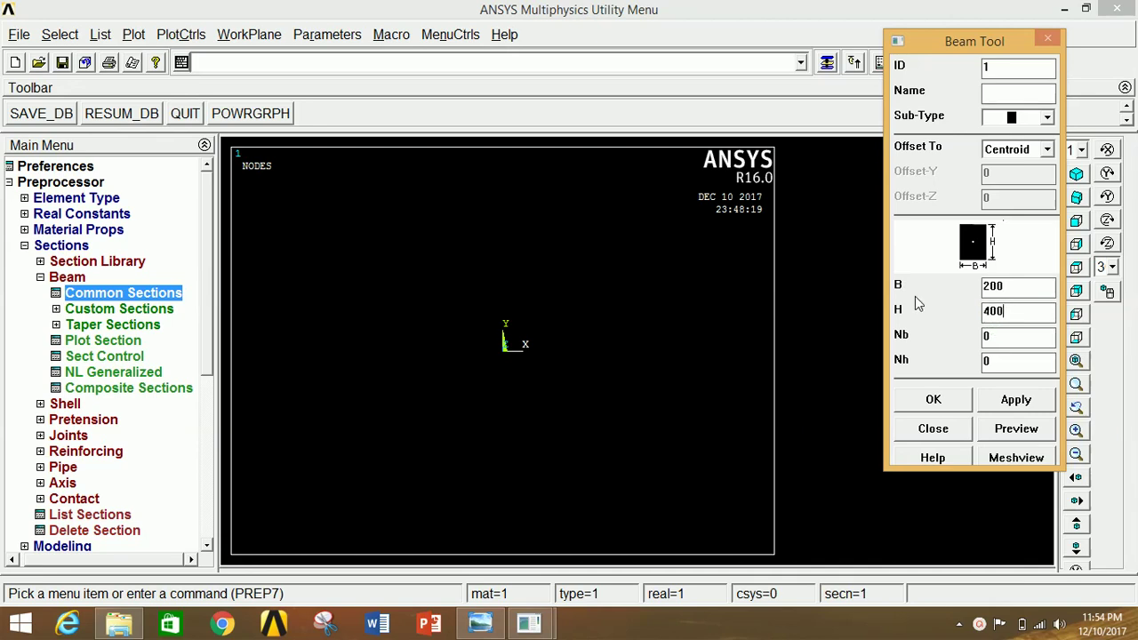
{"action": "left_click", "coordinate": [1017, 428]}
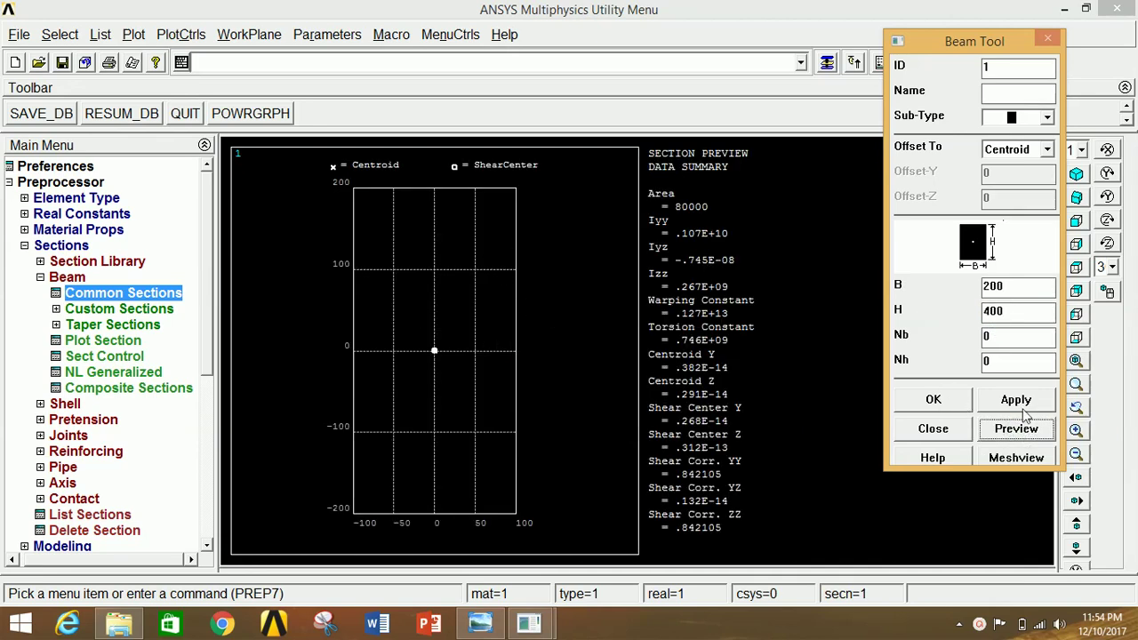
{"action": "left_click", "coordinate": [934, 400]}
{"action": "right_click", "coordinate": [547, 213]}
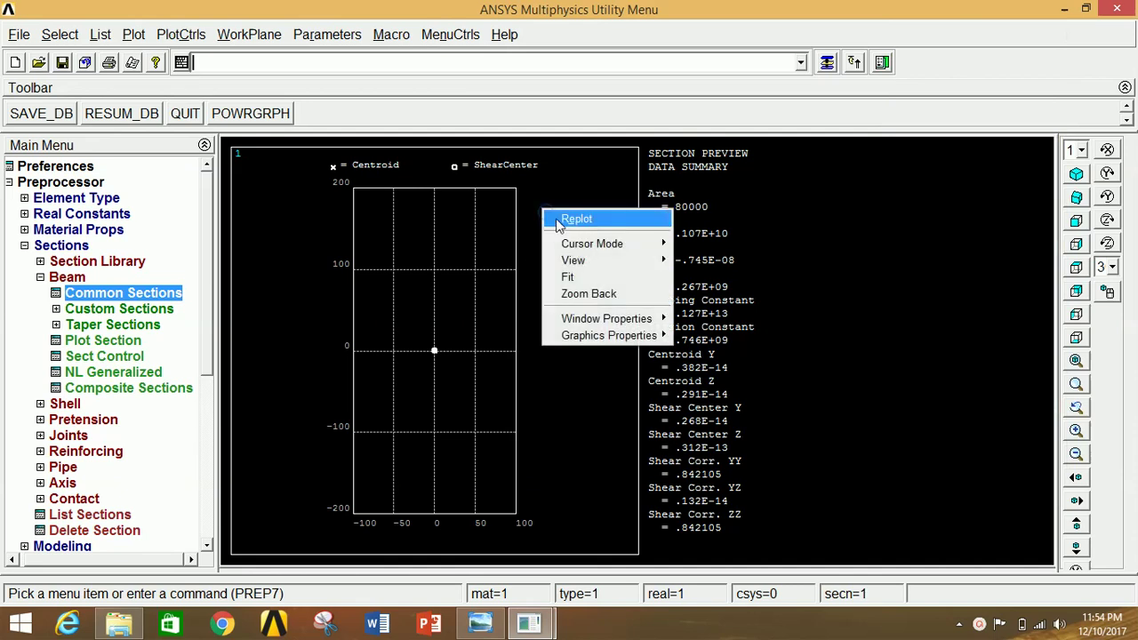
{"action": "left_click", "coordinate": [566, 223]}
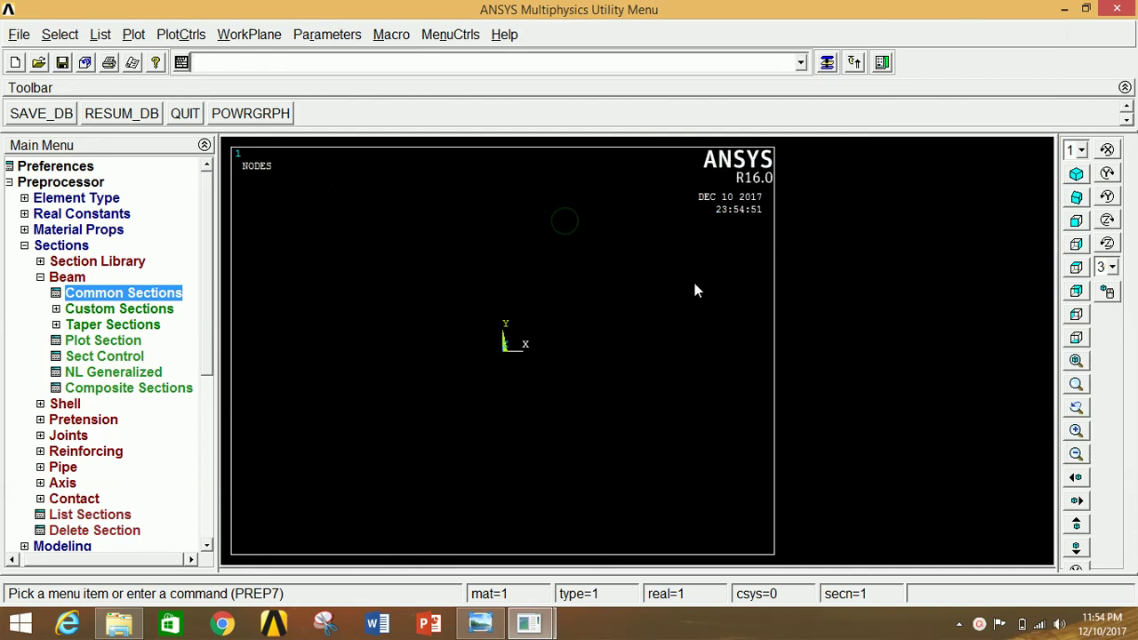
Step: Create keypoint 1 at the origin, then bring the beam problem image forward
{"action": "left_click", "coordinate": [70, 247]}
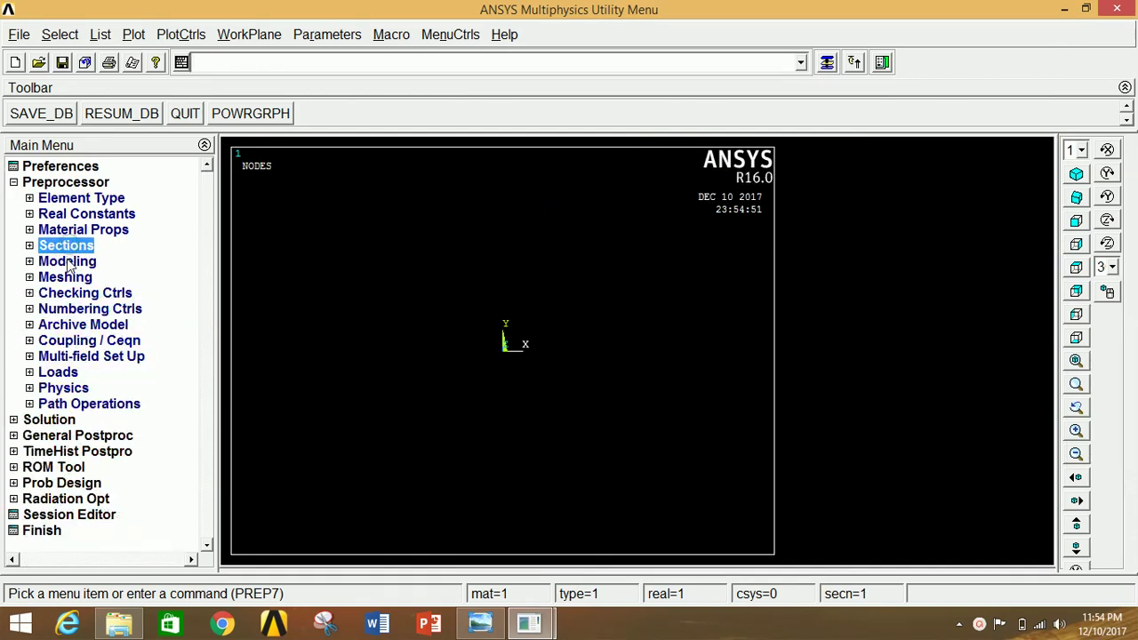
{"action": "left_click", "coordinate": [68, 261]}
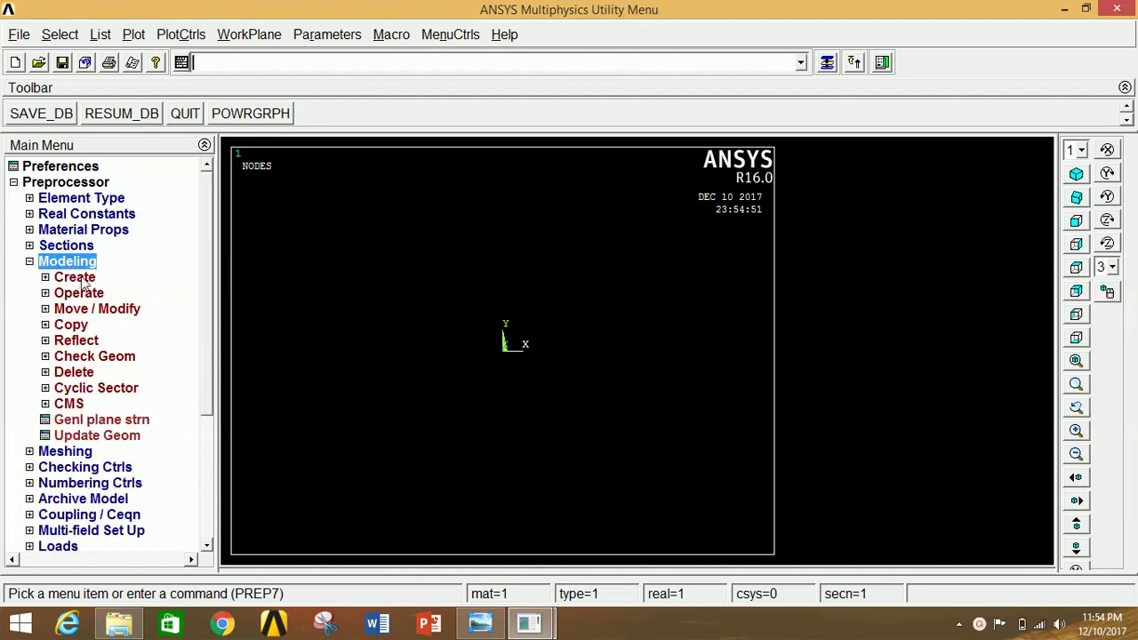
{"action": "left_click", "coordinate": [77, 278]}
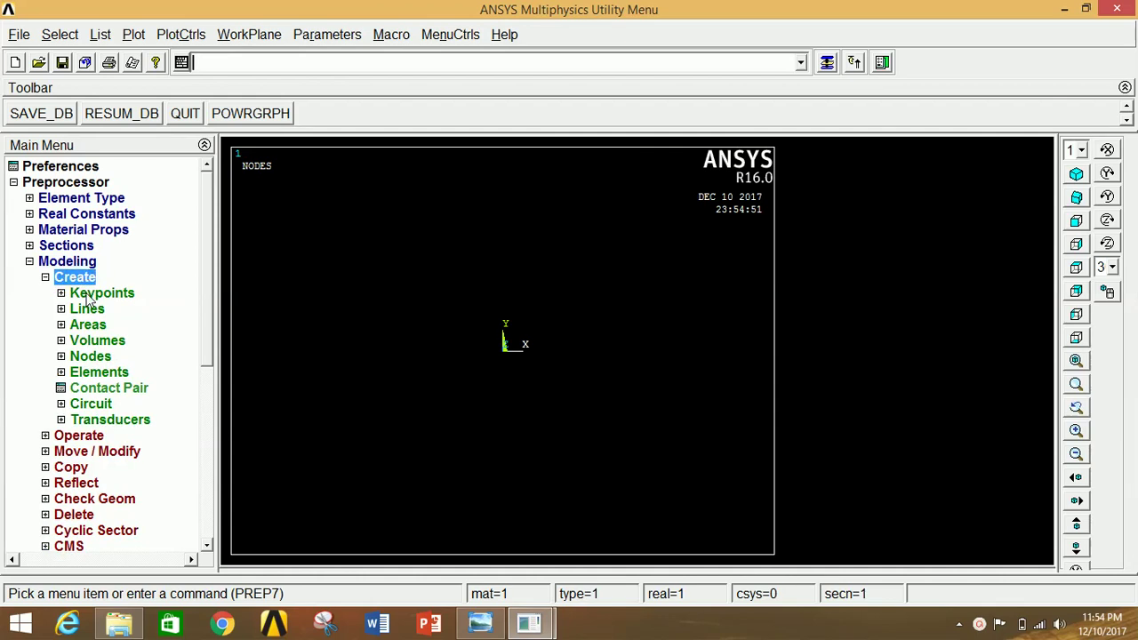
{"action": "left_click", "coordinate": [89, 294]}
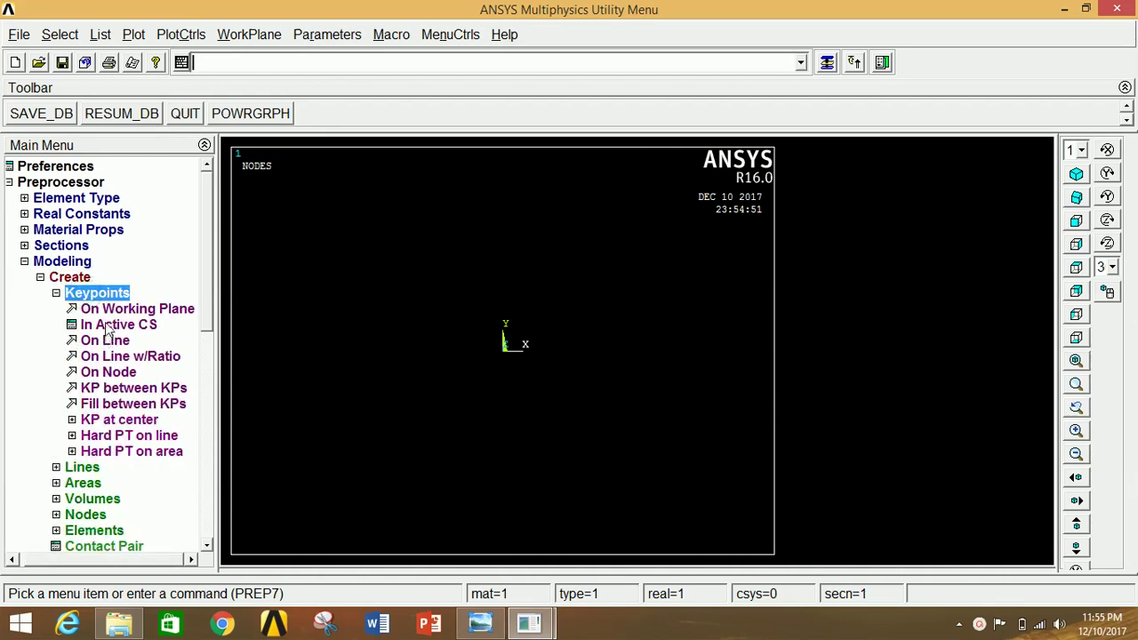
{"action": "left_click", "coordinate": [107, 326]}
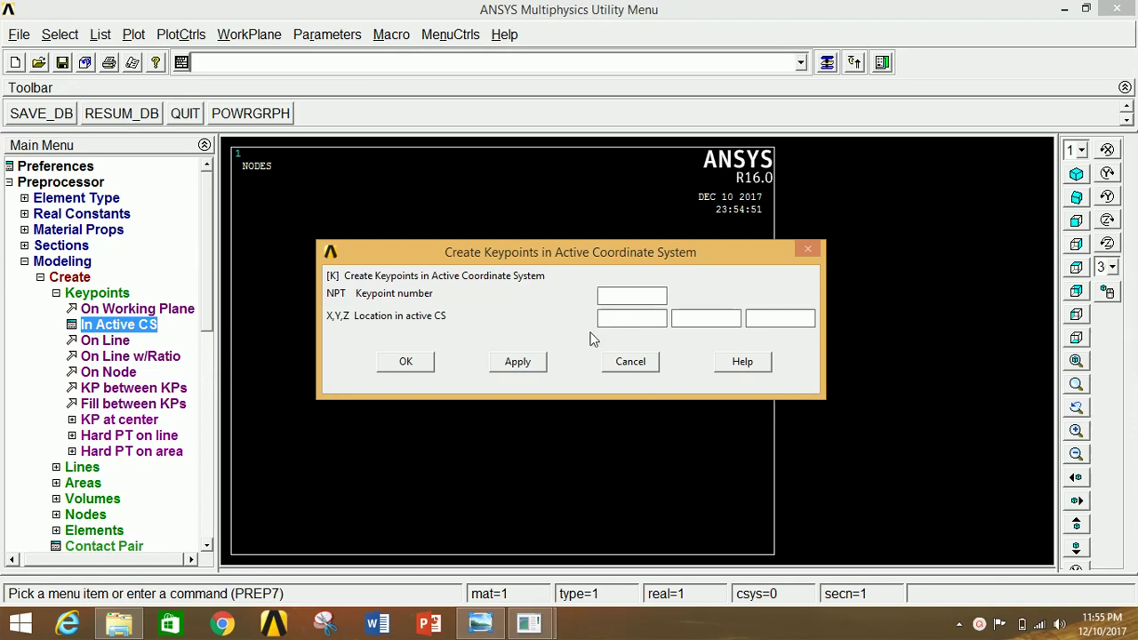
{"action": "left_click", "coordinate": [520, 365]}
{"action": "left_click", "coordinate": [481, 623]}
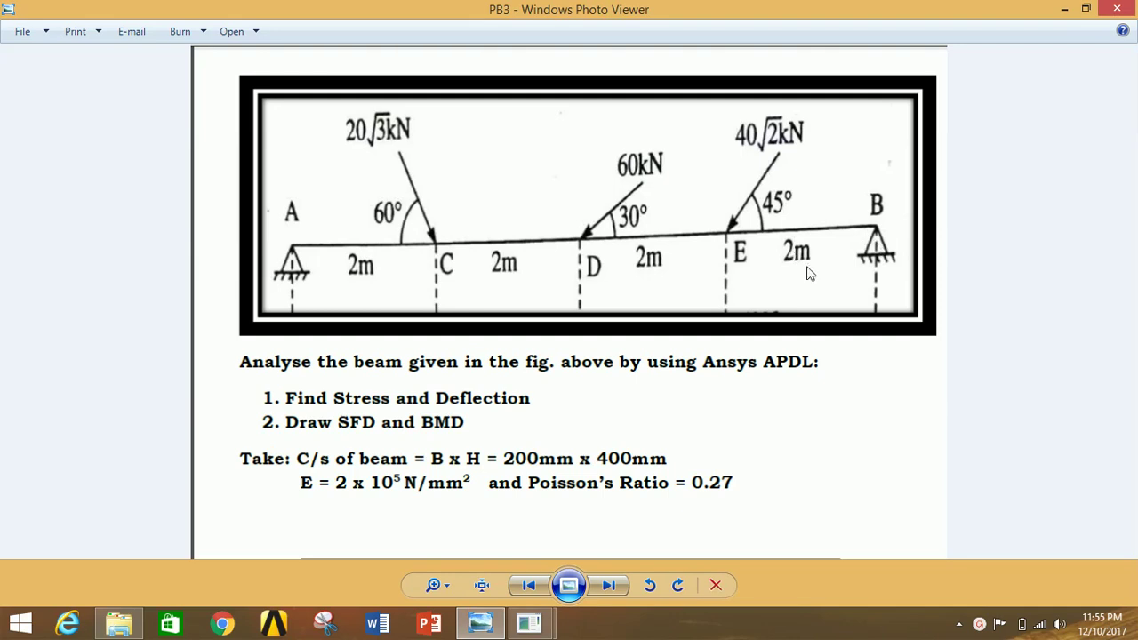
Step: Check the four 2 m spans on the problem sheet, then return to ANSYS
{"action": "mouse_move", "coordinate": [555, 628]}
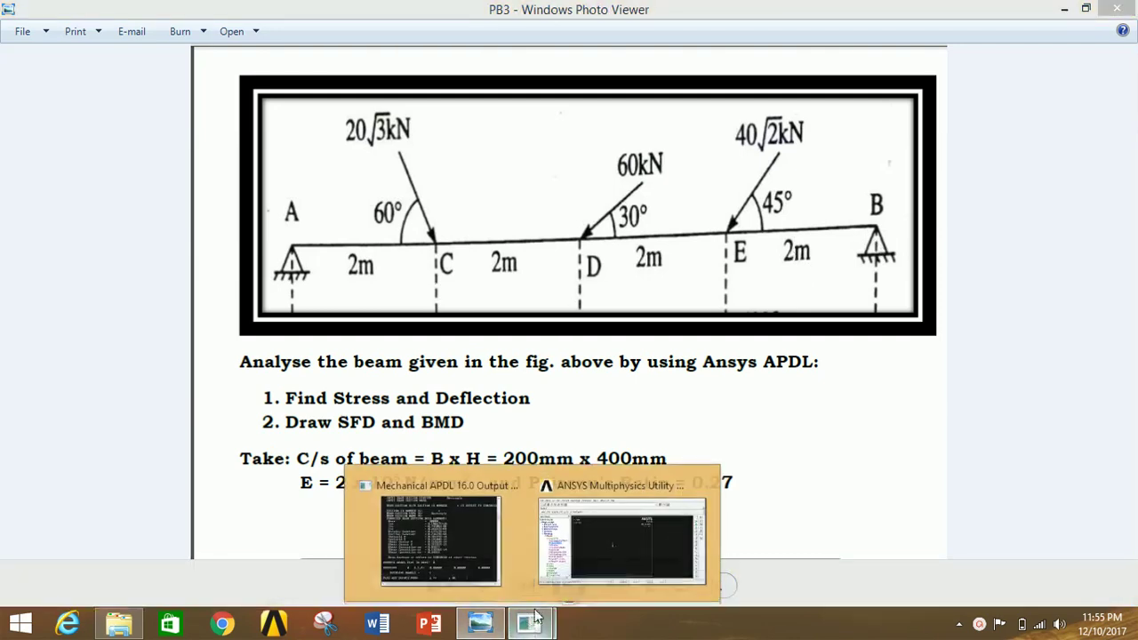
{"action": "left_click", "coordinate": [587, 491]}
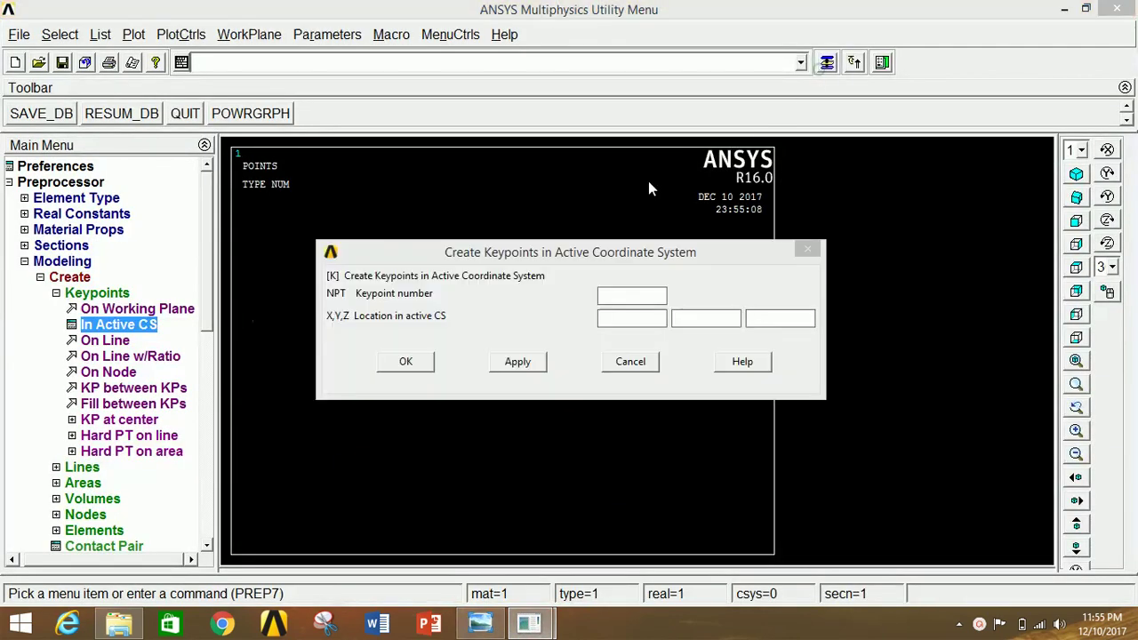
Step: Create keypoints along X at 2000, 4000, 6000 and 8000
{"action": "left_click", "coordinate": [605, 318]}
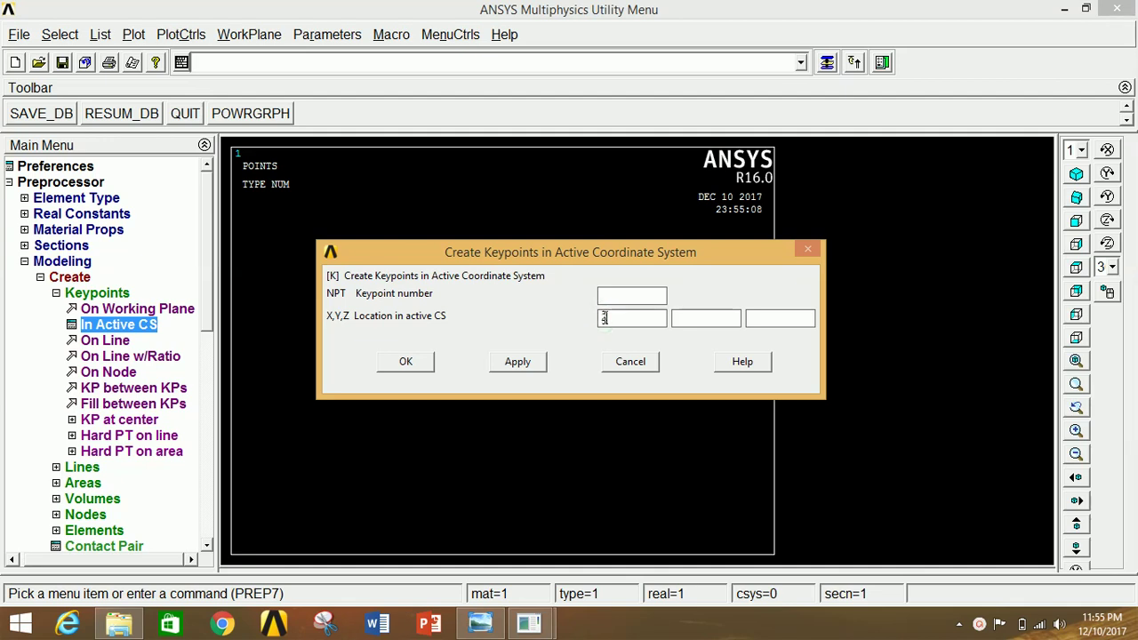
{"action": "type", "text": "2000"}
{"action": "left_click", "coordinate": [539, 362]}
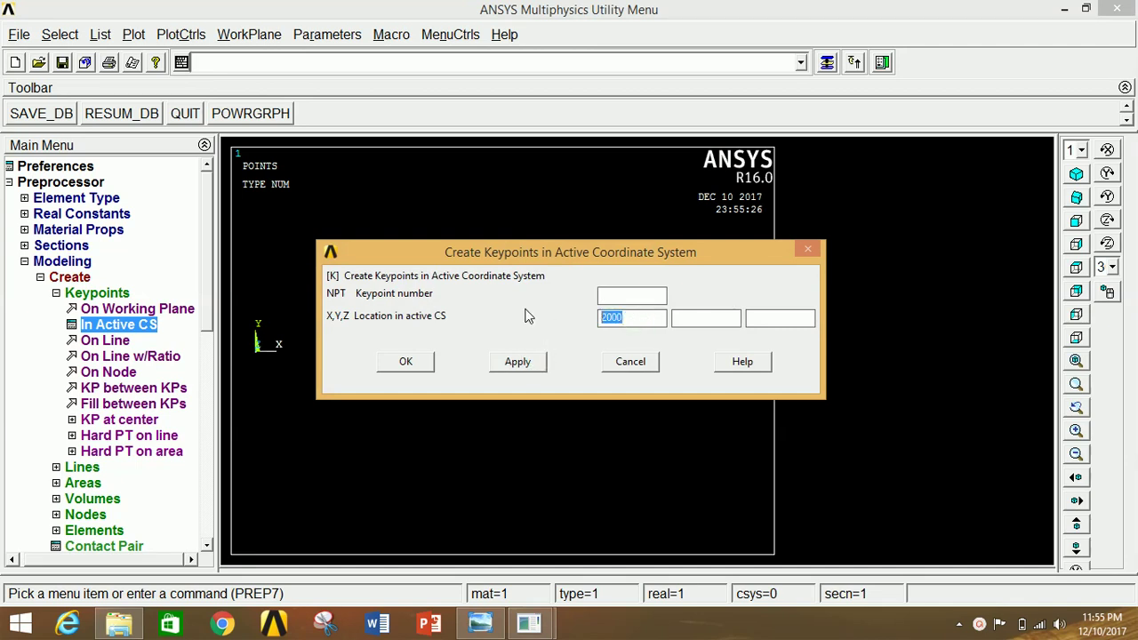
{"action": "type", "text": "4000"}
{"action": "left_click", "coordinate": [517, 361]}
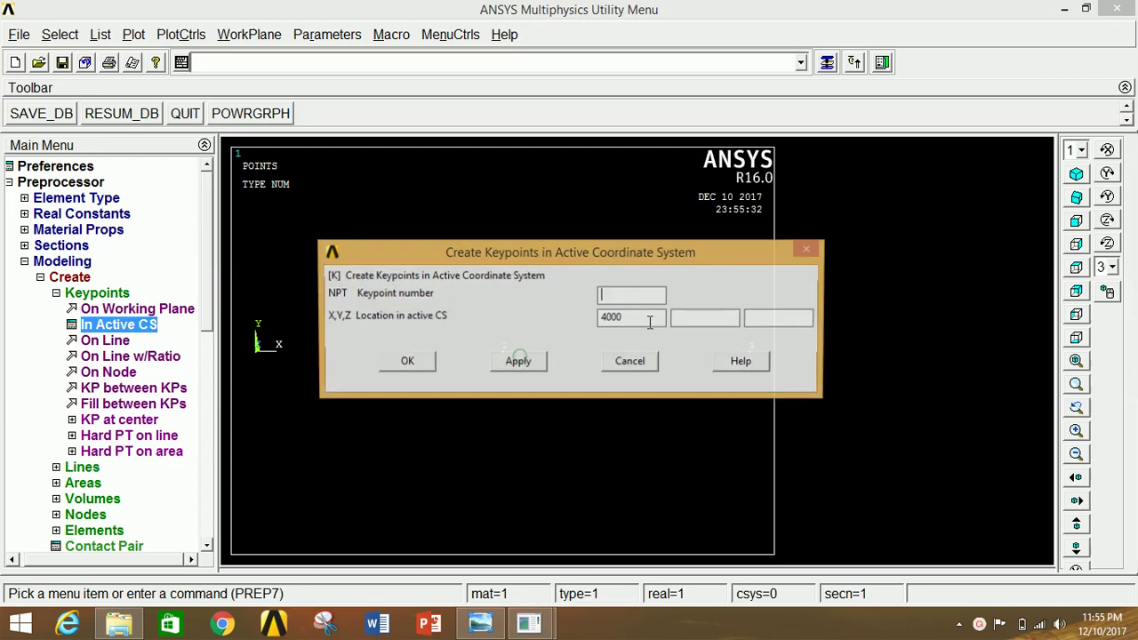
{"action": "type", "text": "6000"}
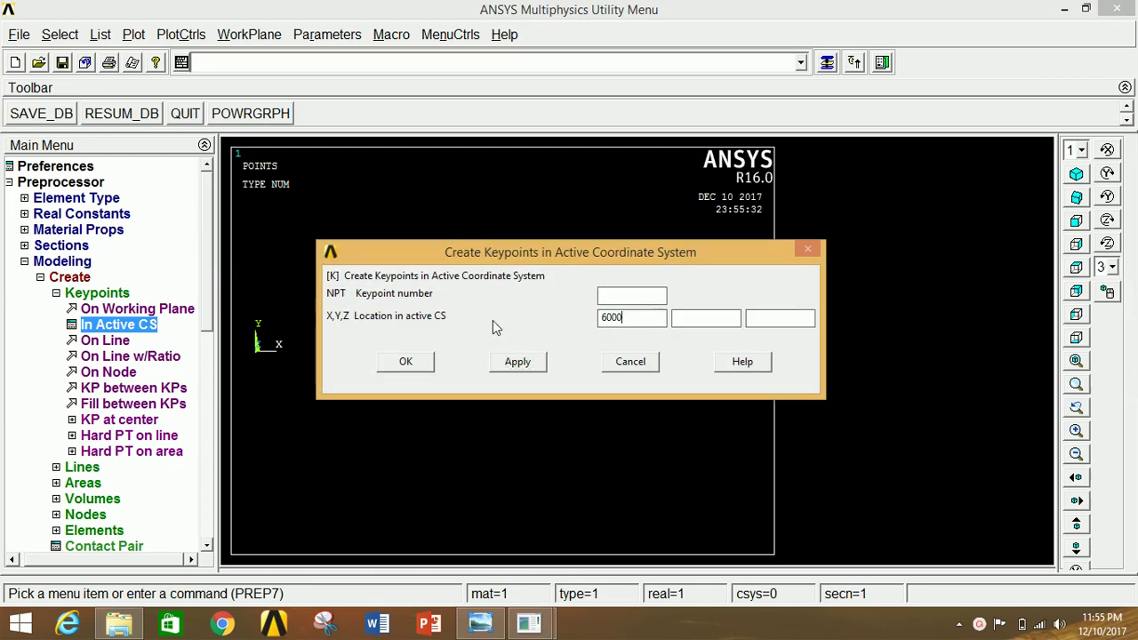
{"action": "left_click", "coordinate": [518, 361]}
{"action": "type", "text": "8000"}
{"action": "left_click", "coordinate": [409, 368]}
{"action": "left_click", "coordinate": [108, 294]}
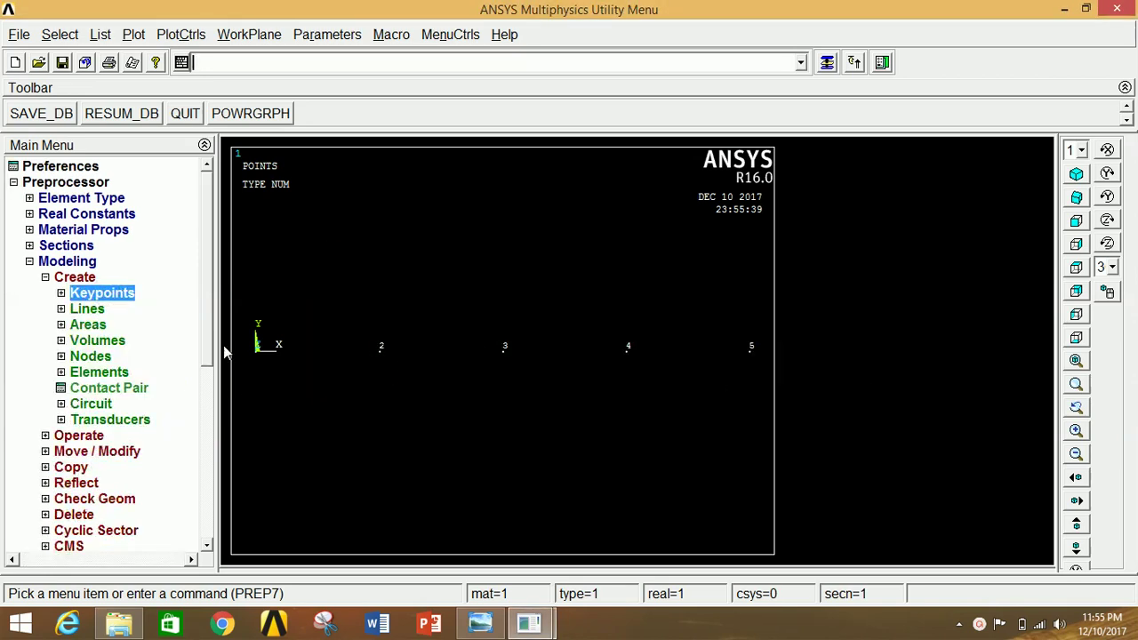
{"action": "left_click", "coordinate": [88, 308]}
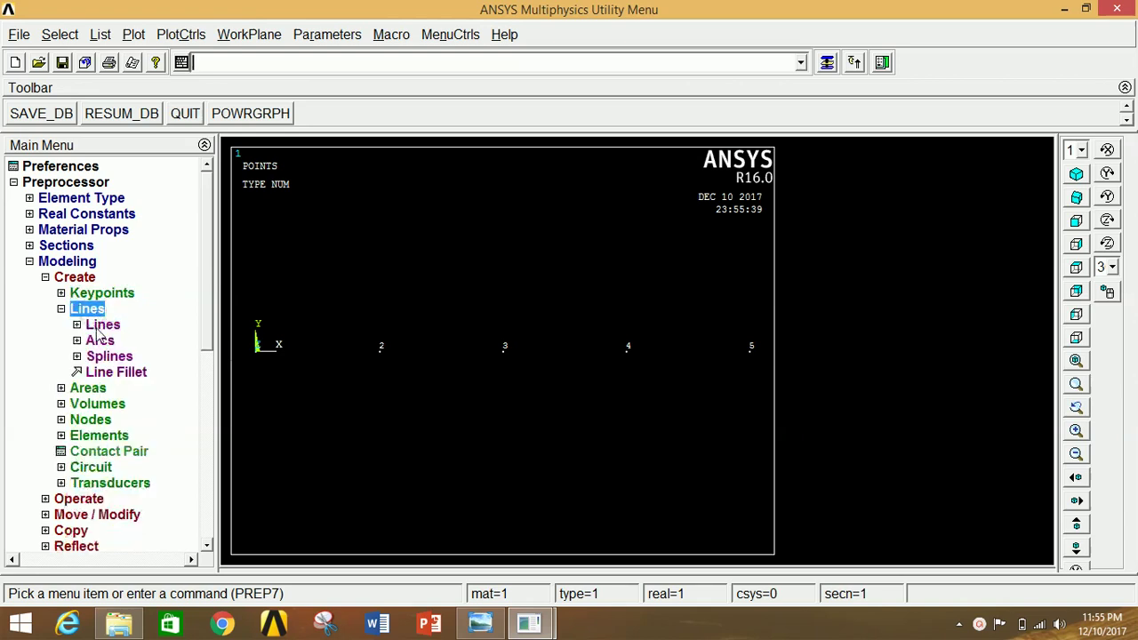
Step: Draw straight lines joining keypoints 1-2, 2-3, 3-4 and 4-5
{"action": "left_click", "coordinate": [102, 324]}
{"action": "left_click", "coordinate": [124, 340]}
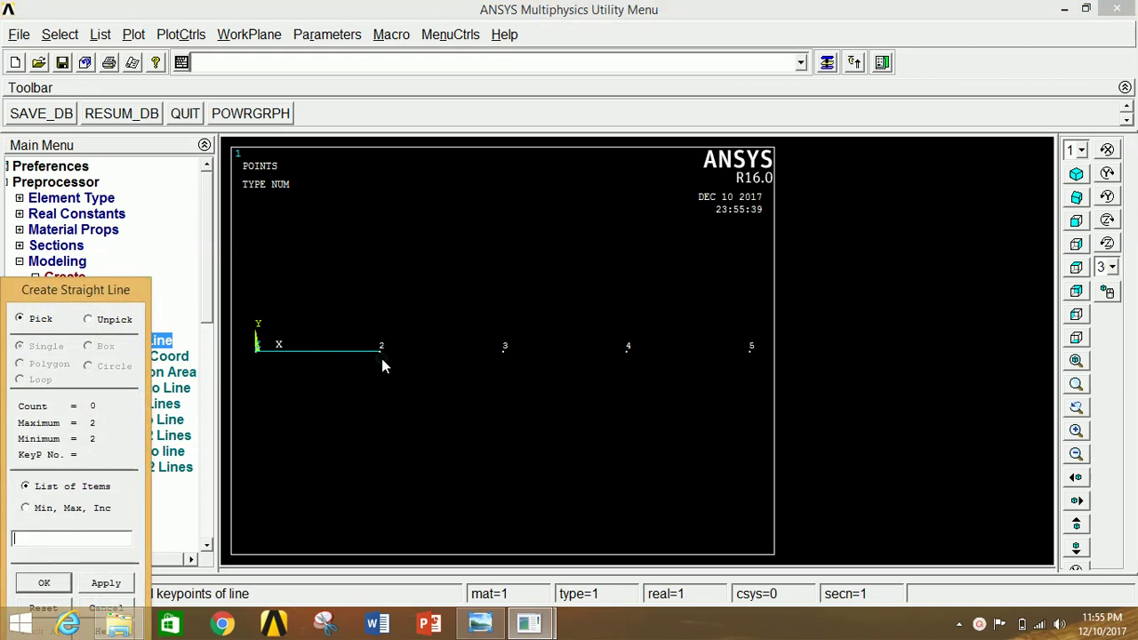
{"action": "left_click", "coordinate": [381, 354]}
{"action": "left_click", "coordinate": [499, 361]}
{"action": "left_click", "coordinate": [501, 356]}
{"action": "left_click", "coordinate": [629, 357]}
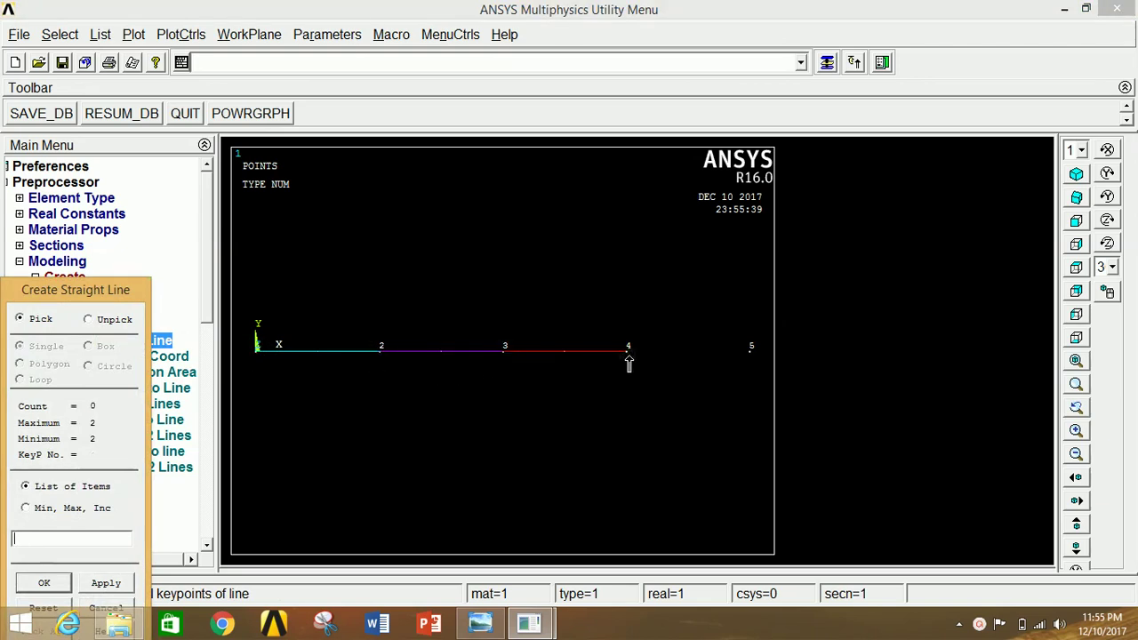
{"action": "left_click", "coordinate": [628, 357]}
{"action": "left_click", "coordinate": [749, 354]}
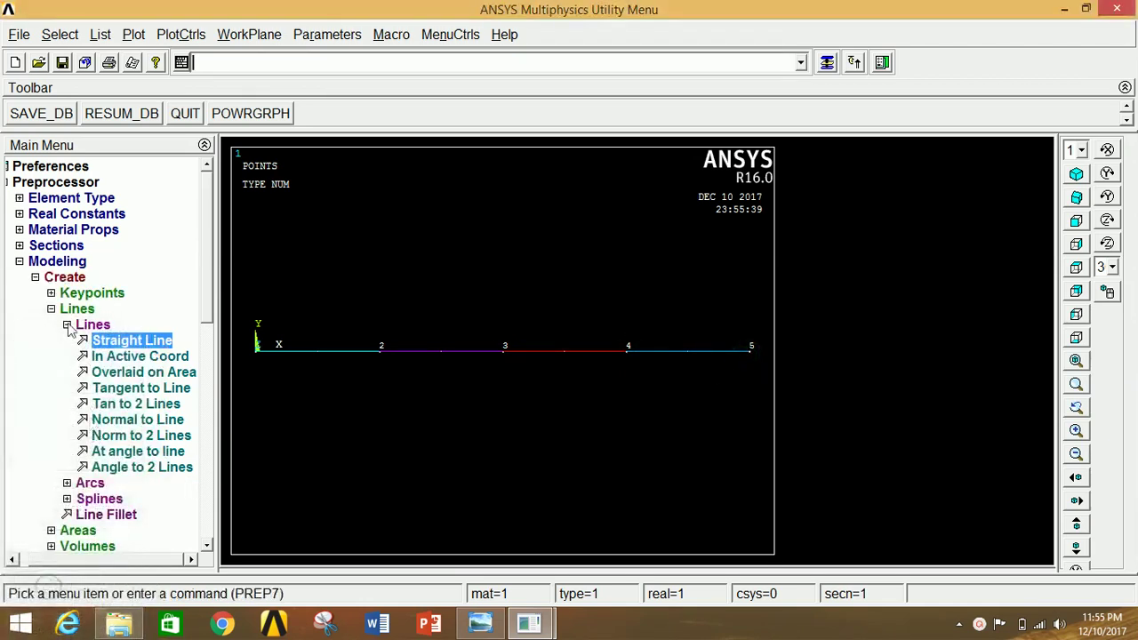
Step: Set the global element size to 20 divisions per line
{"action": "left_click", "coordinate": [64, 263]}
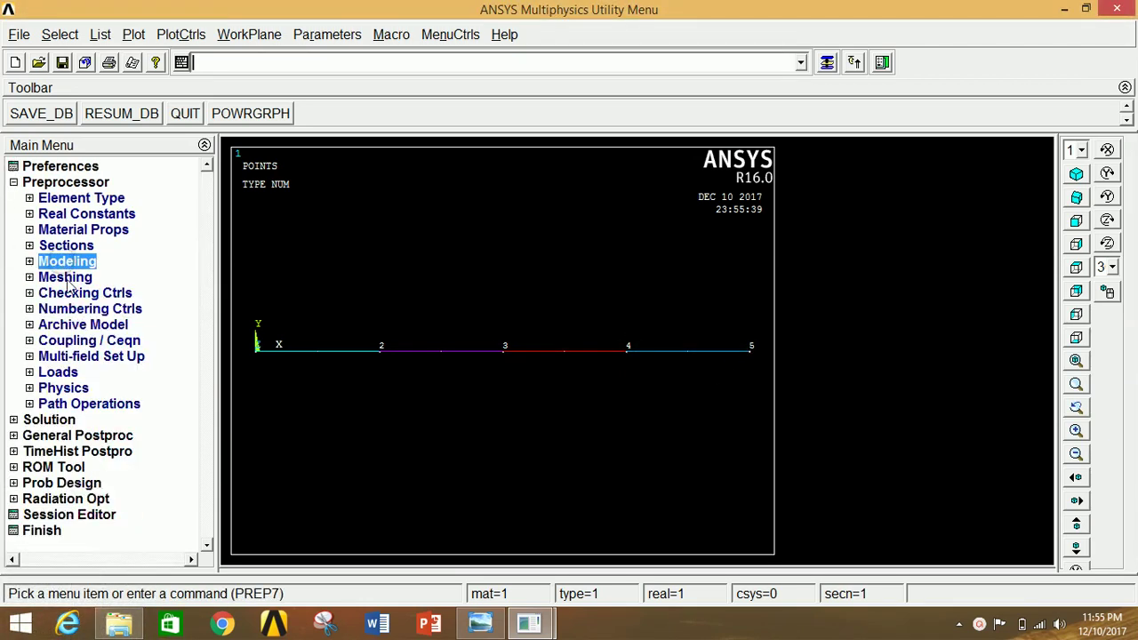
{"action": "left_click", "coordinate": [66, 278]}
{"action": "left_click", "coordinate": [88, 326]}
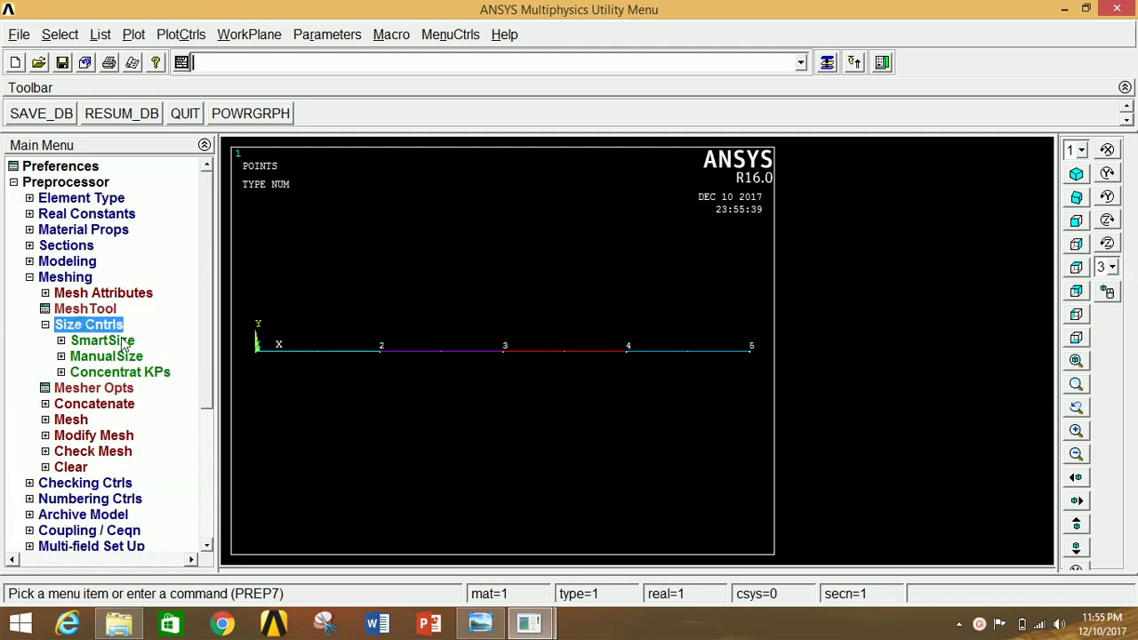
{"action": "left_click", "coordinate": [110, 356]}
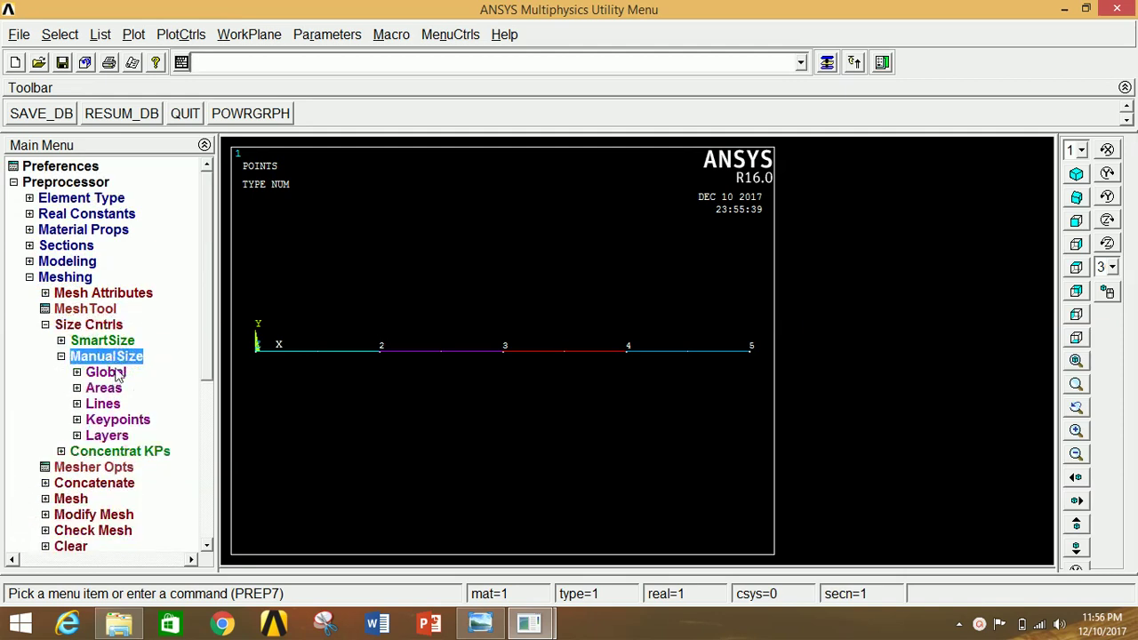
{"action": "left_click", "coordinate": [108, 373]}
{"action": "left_click", "coordinate": [120, 390]}
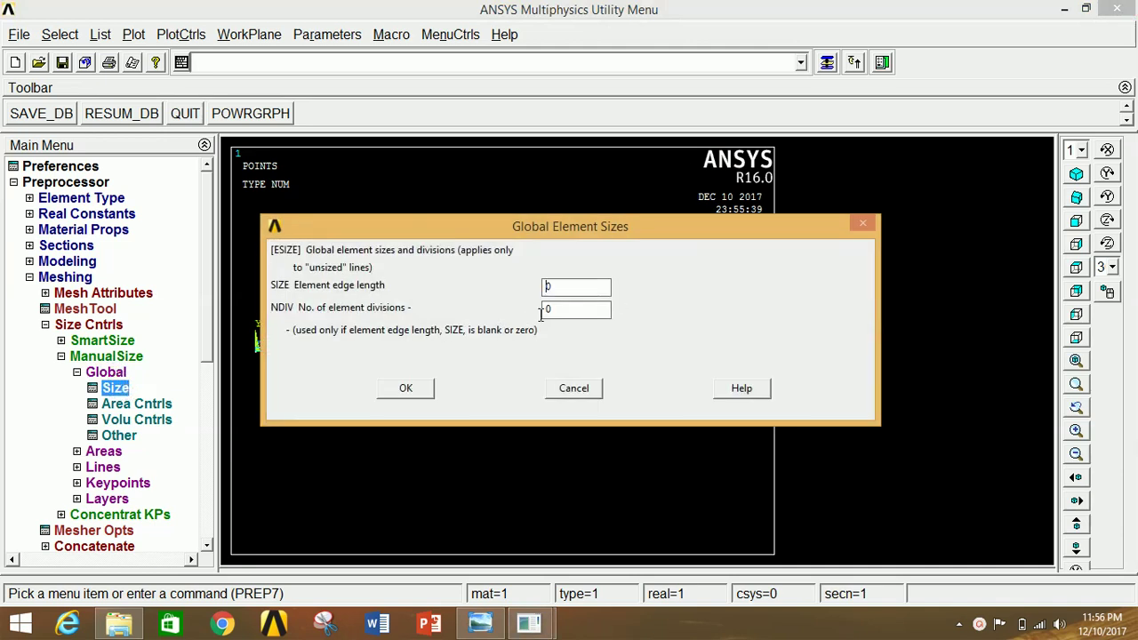
{"action": "left_click_drag", "start_coordinate": [562, 308], "coordinate": [483, 312]}
{"action": "type", "text": "20"}
{"action": "left_click", "coordinate": [406, 392]}
Step: Mesh all four beam lines by box-picking them
{"action": "left_click", "coordinate": [59, 329]}
{"action": "left_click", "coordinate": [71, 372]}
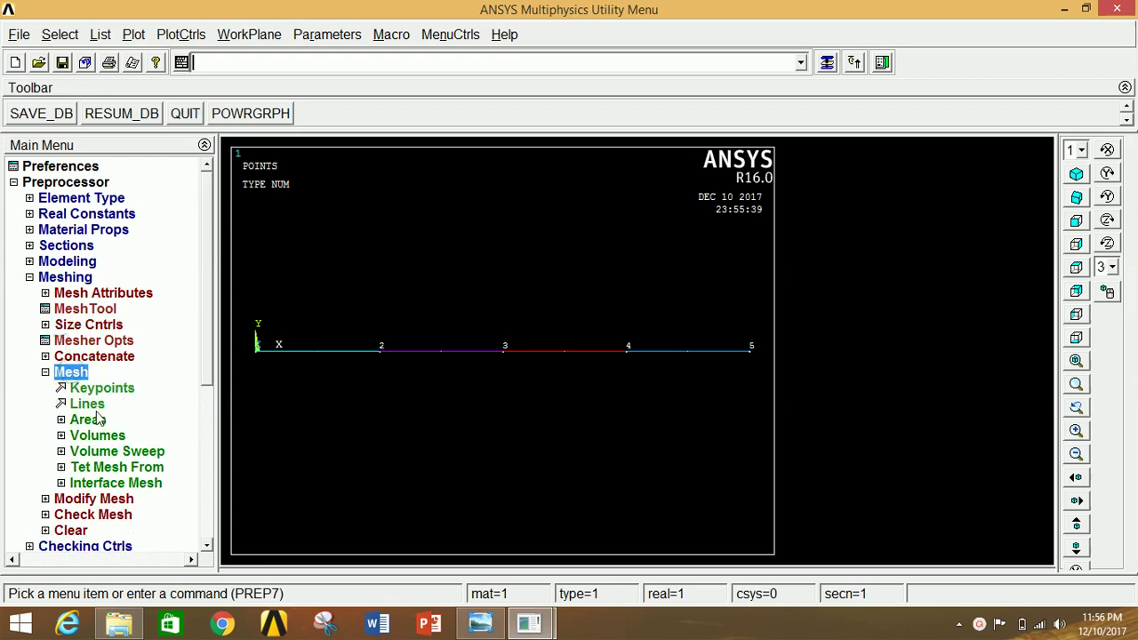
{"action": "left_click", "coordinate": [89, 404]}
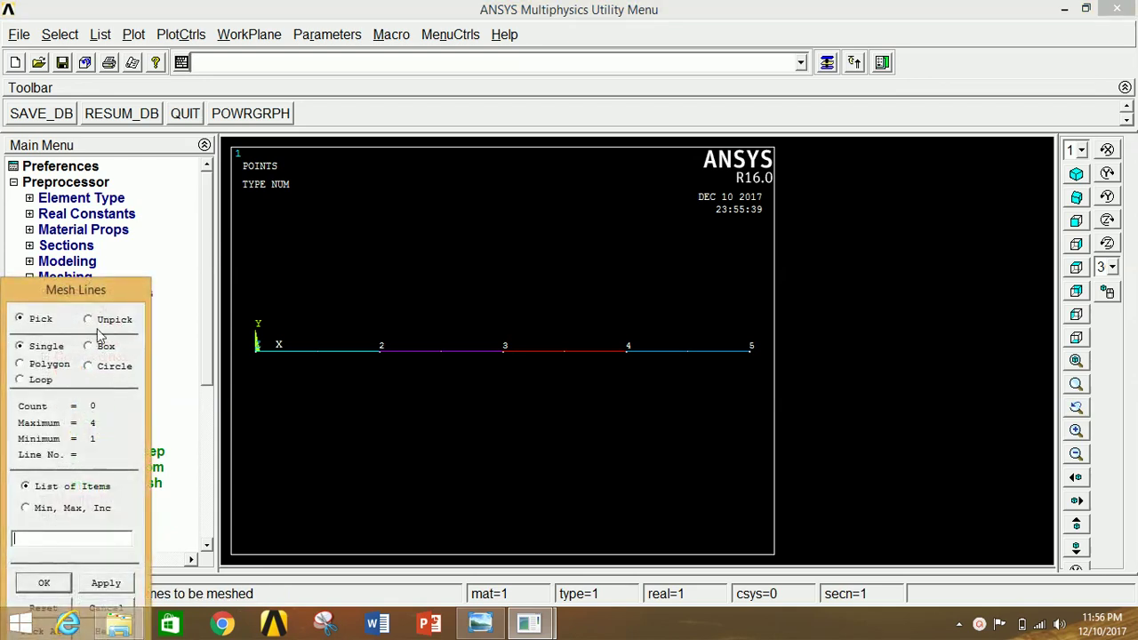
{"action": "left_click", "coordinate": [88, 347]}
{"action": "left_click_drag", "start_coordinate": [243, 306], "coordinate": [759, 398]}
{"action": "left_click", "coordinate": [106, 583]}
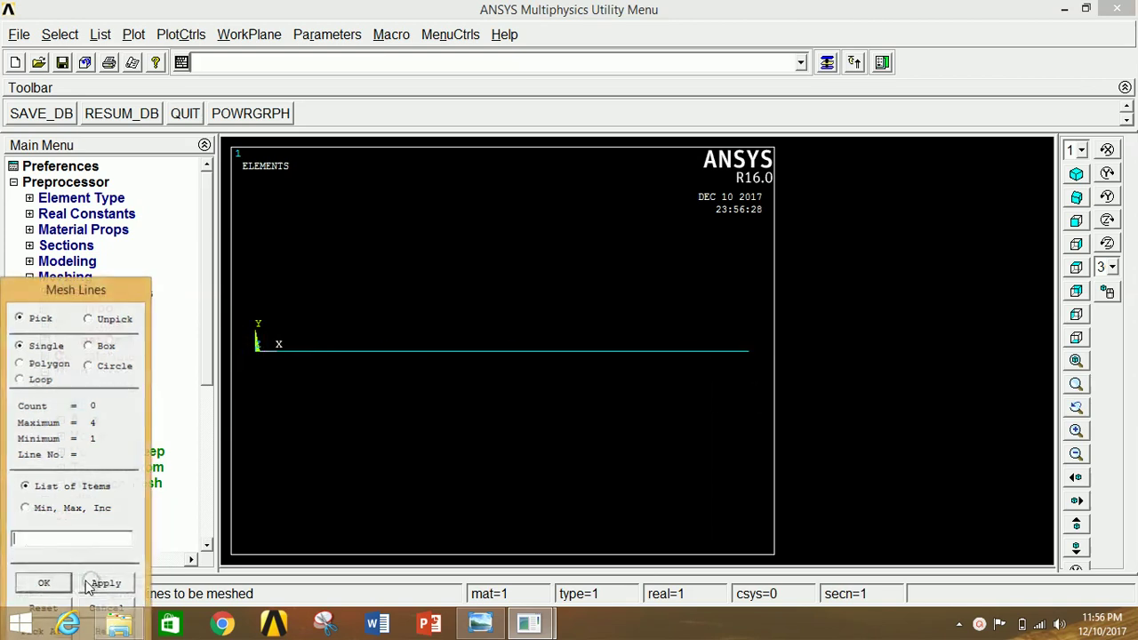
{"action": "left_click", "coordinate": [62, 586]}
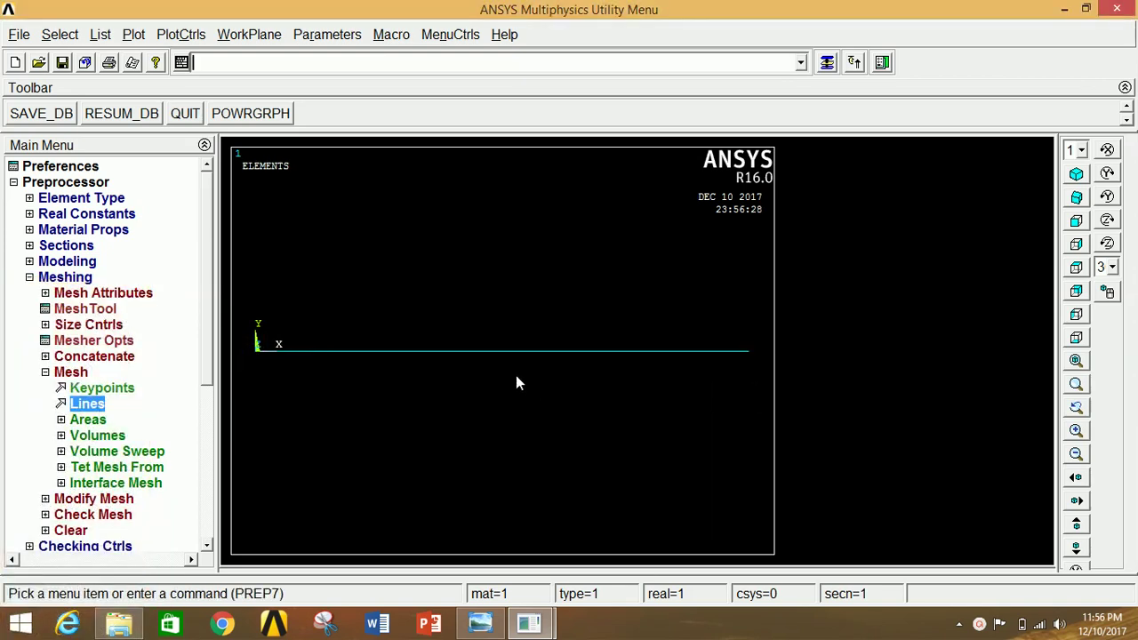
{"action": "left_click", "coordinate": [66, 277]}
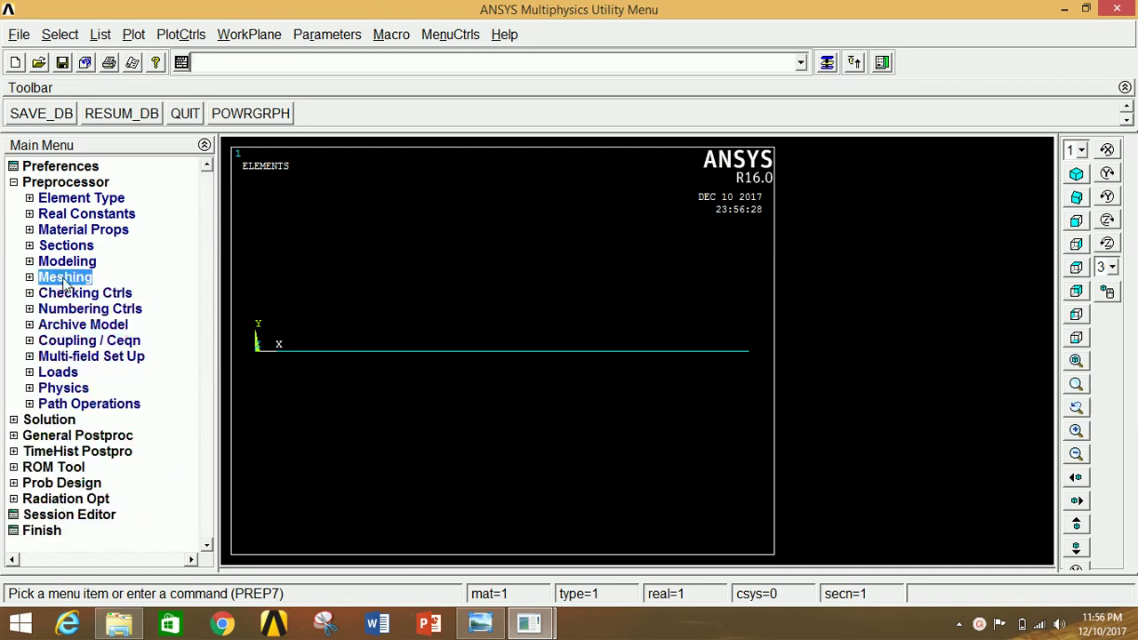
{"action": "left_click", "coordinate": [134, 33]}
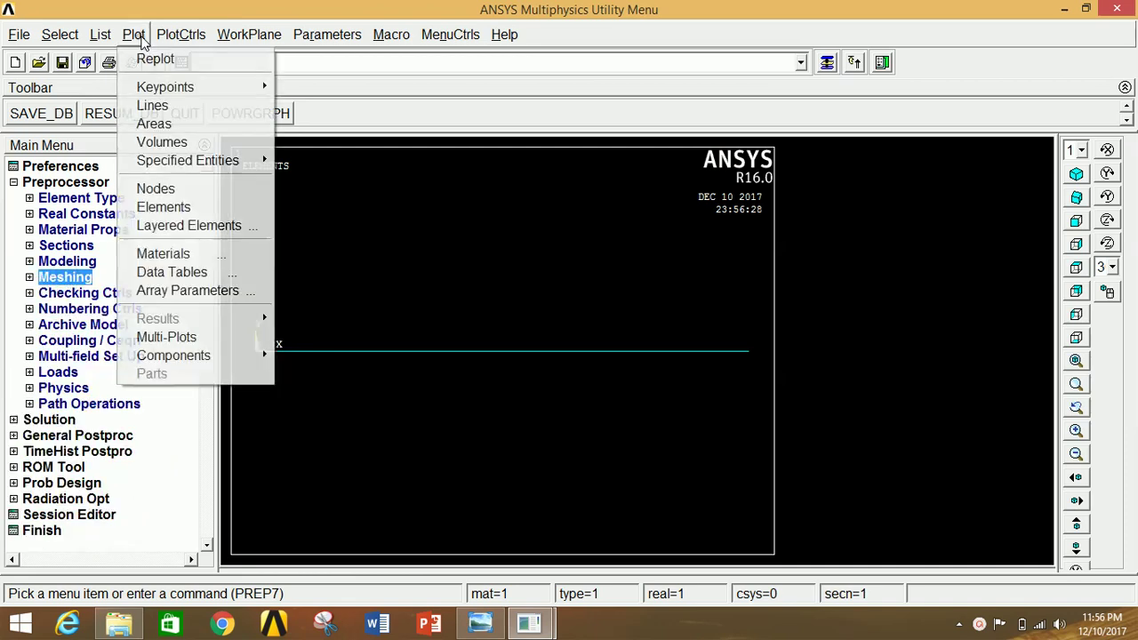
Step: Plot the four beam lines instead of the meshed elements
{"action": "left_click", "coordinate": [159, 104]}
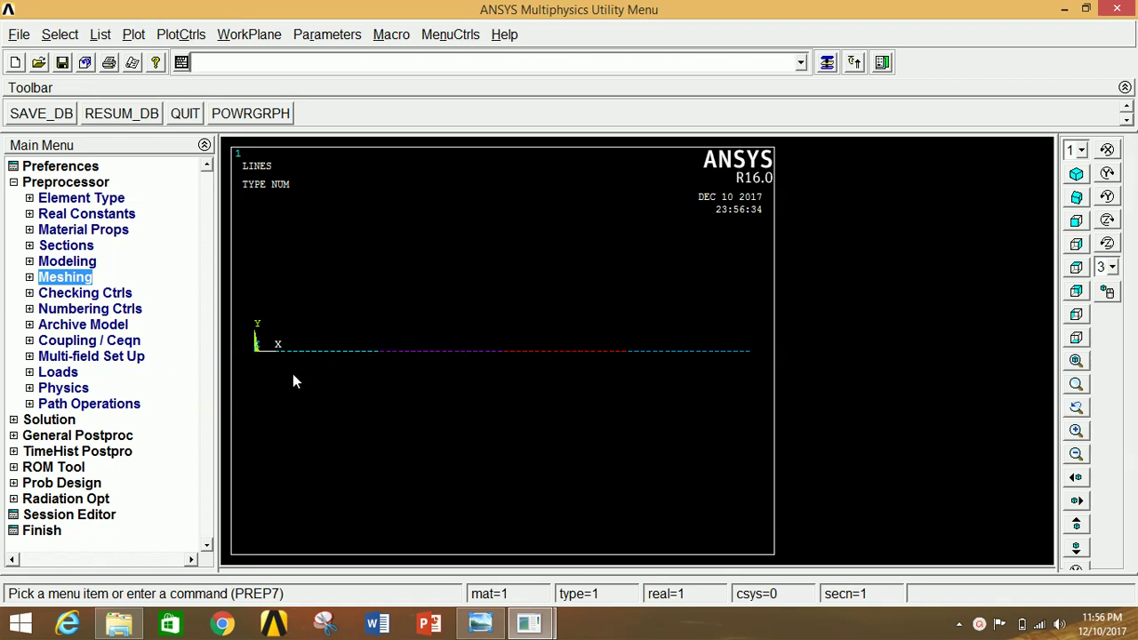
{"action": "left_click", "coordinate": [256, 351]}
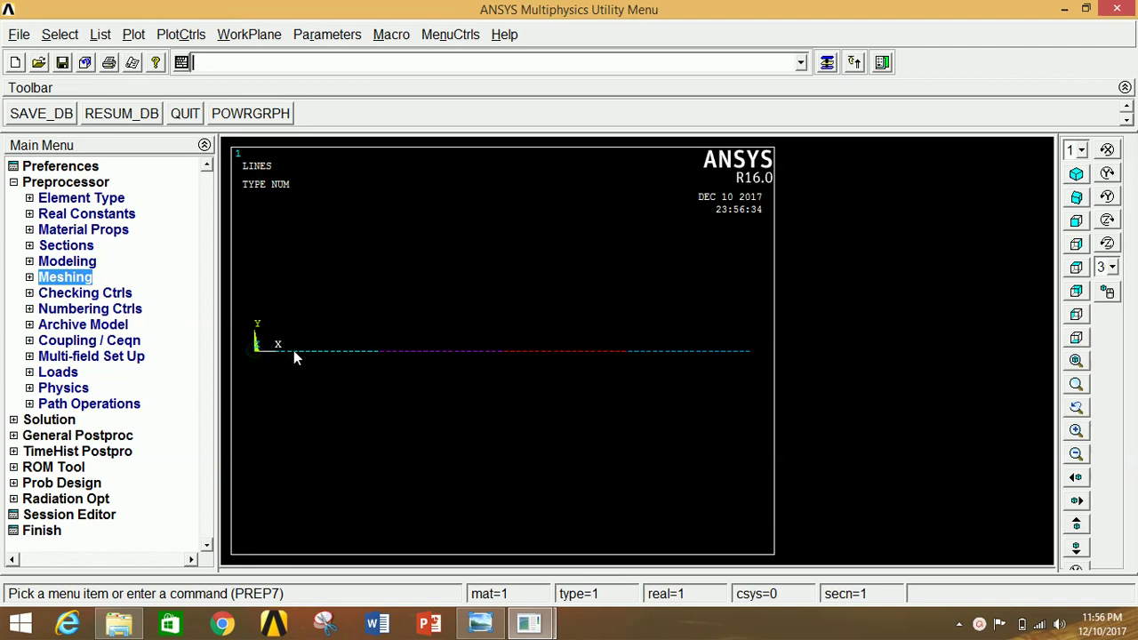
{"action": "left_click", "coordinate": [380, 353]}
{"action": "left_click", "coordinate": [744, 351]}
{"action": "left_click", "coordinate": [62, 261]}
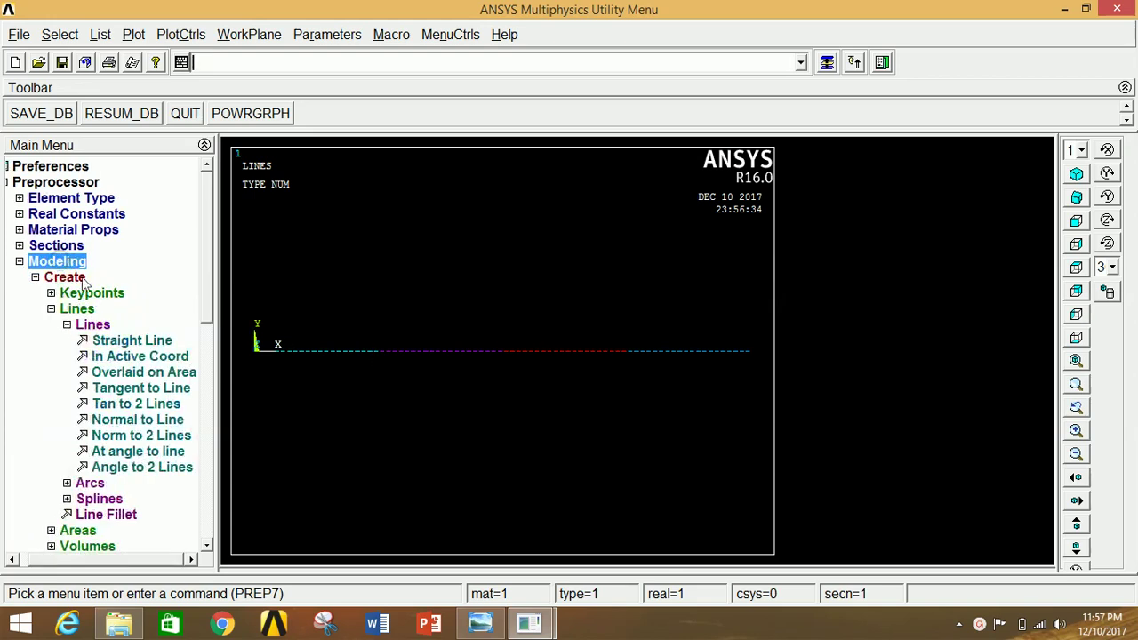
Step: Open Rotate Node CS by Angles for node 2, then view the beam problem sheet for load angles
{"action": "left_click", "coordinate": [77, 310]}
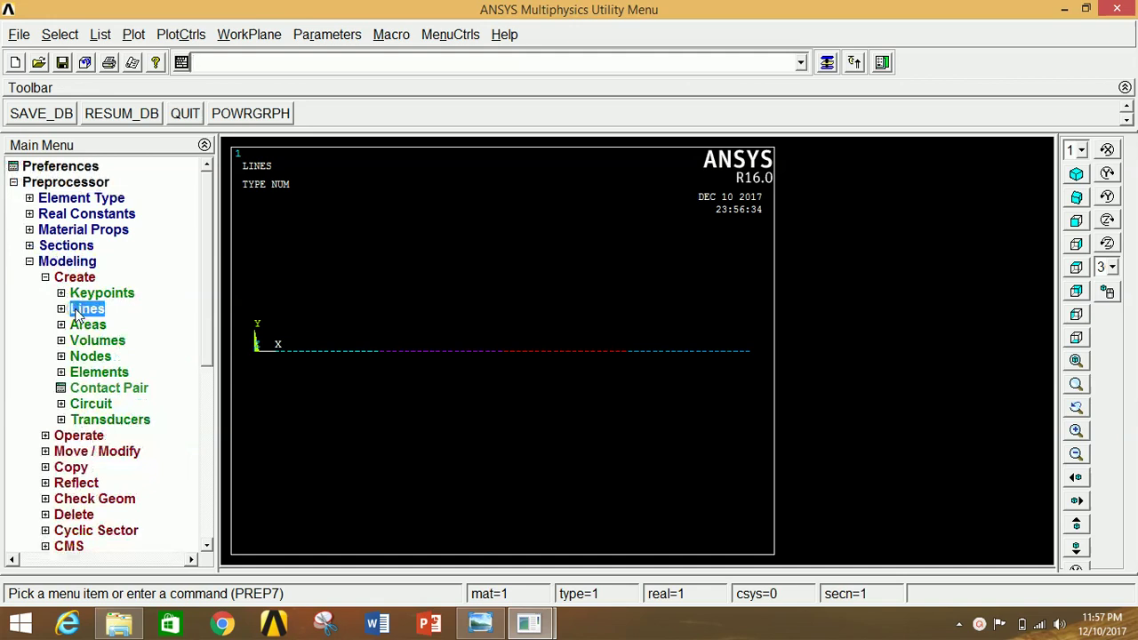
{"action": "left_click", "coordinate": [94, 355]}
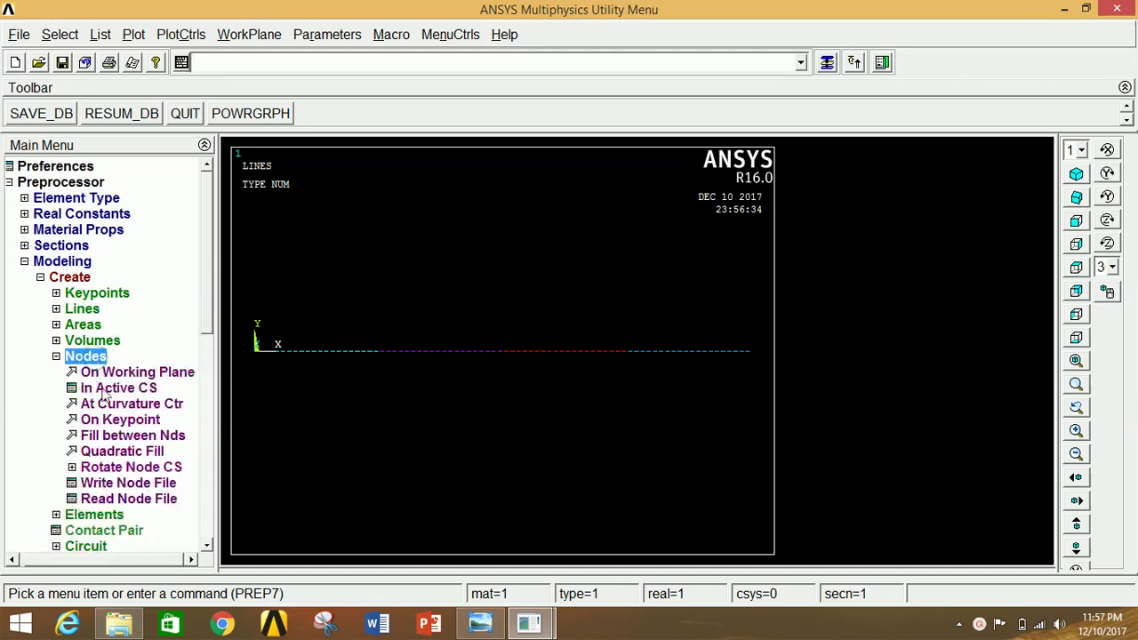
{"action": "left_click", "coordinate": [115, 468]}
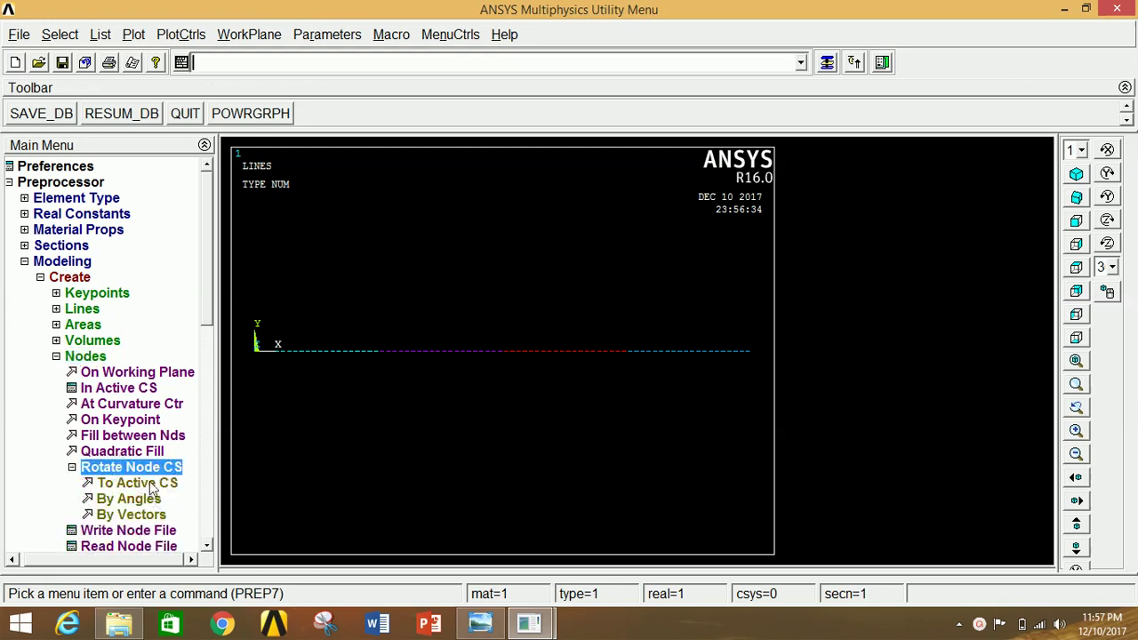
{"action": "left_click", "coordinate": [133, 499]}
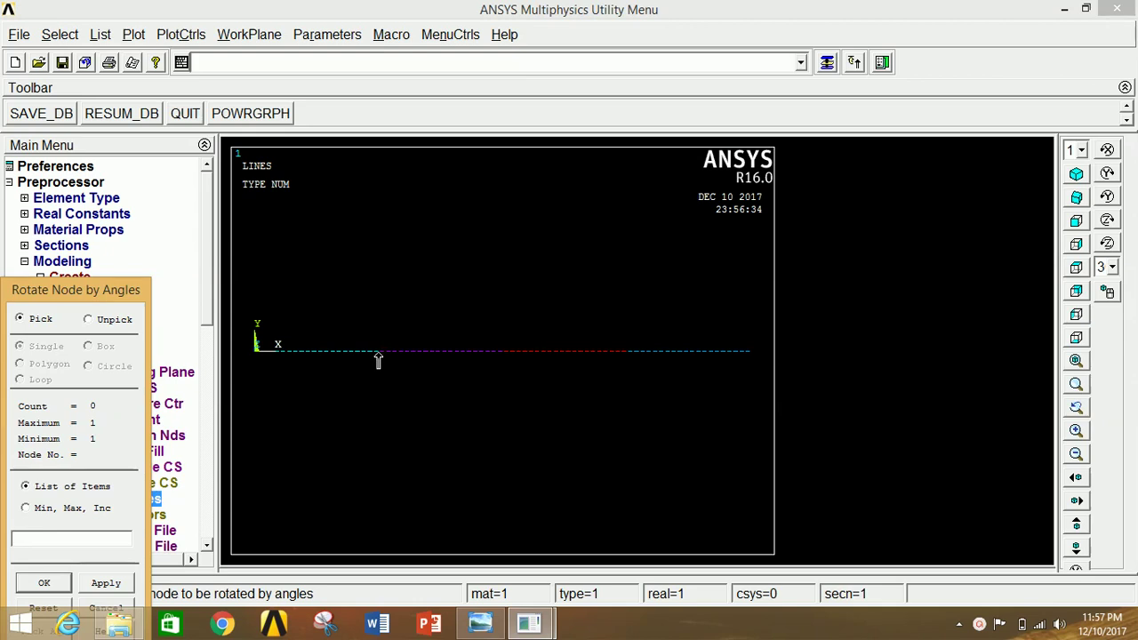
{"action": "left_click", "coordinate": [106, 583]}
{"action": "double_click", "coordinate": [683, 304]}
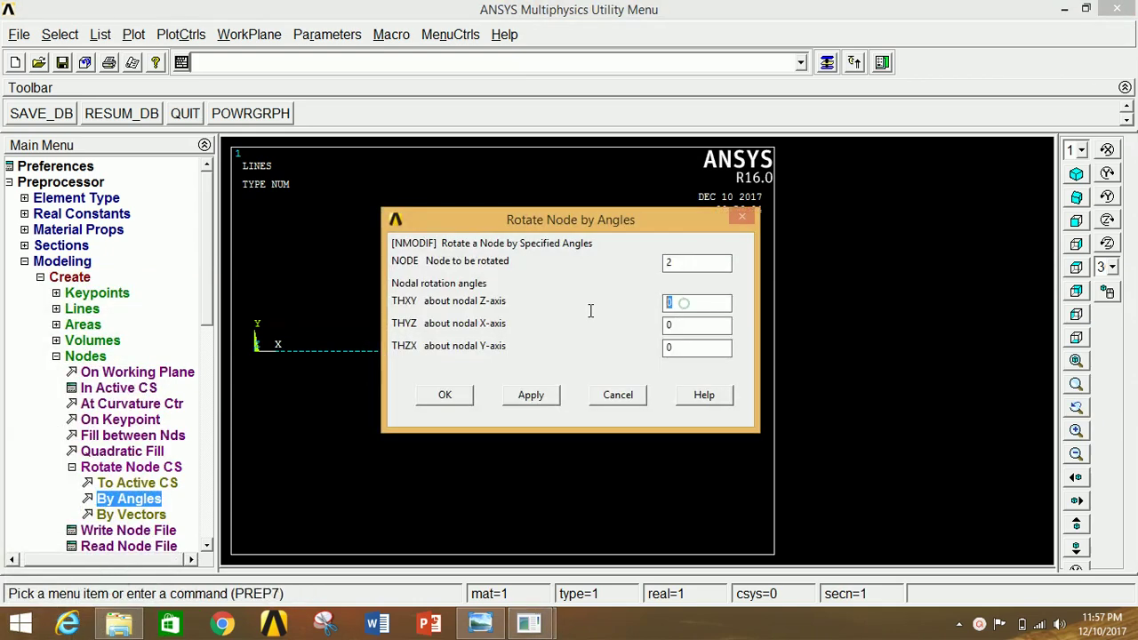
{"action": "left_click", "coordinate": [480, 624]}
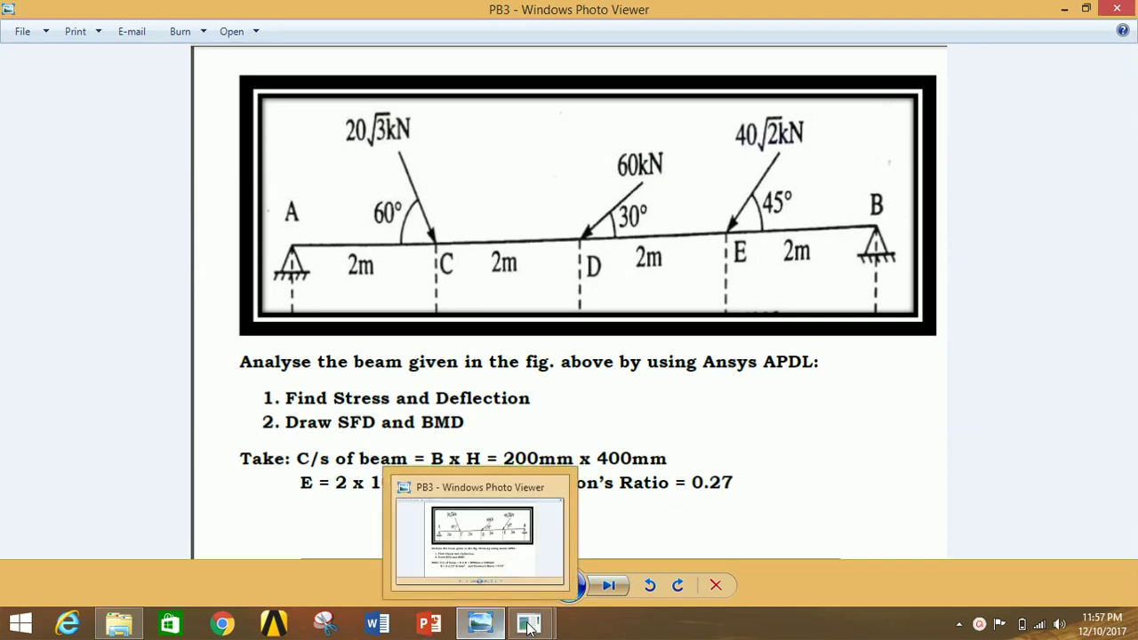
Step: Return from Photo Viewer to the ANSYS Rotate Node by Angles dialog for node 2
{"action": "mouse_move", "coordinate": [531, 623]}
{"action": "left_click", "coordinate": [599, 491]}
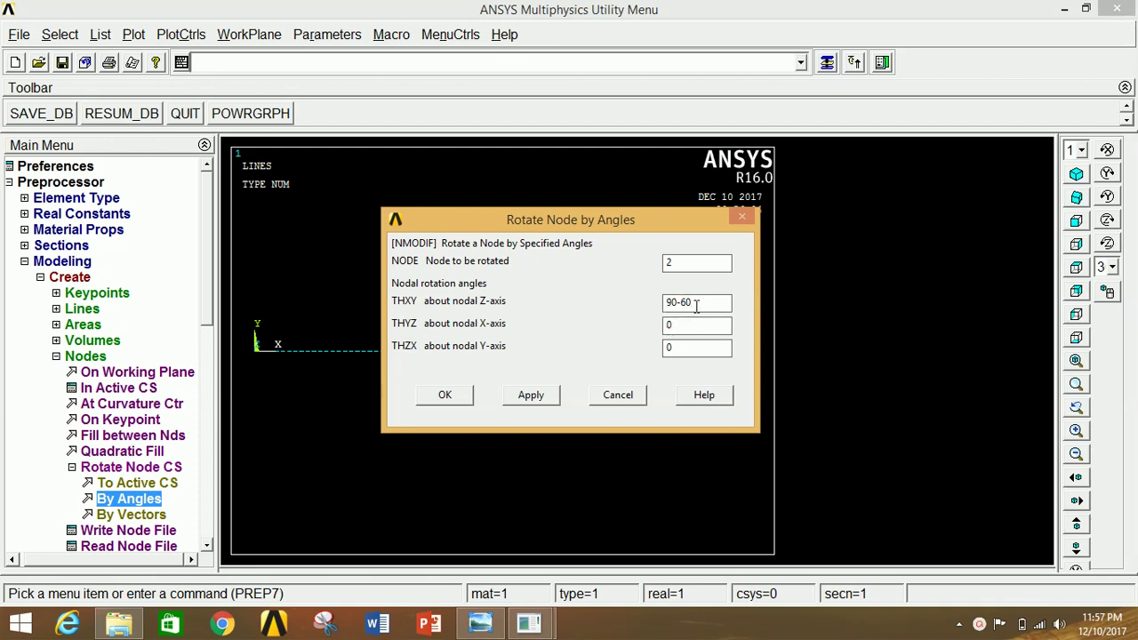
Step: Apply node 2's 90-60 rotation about nodal Z, then pick node 22 and rotate it
{"action": "left_click", "coordinate": [529, 398]}
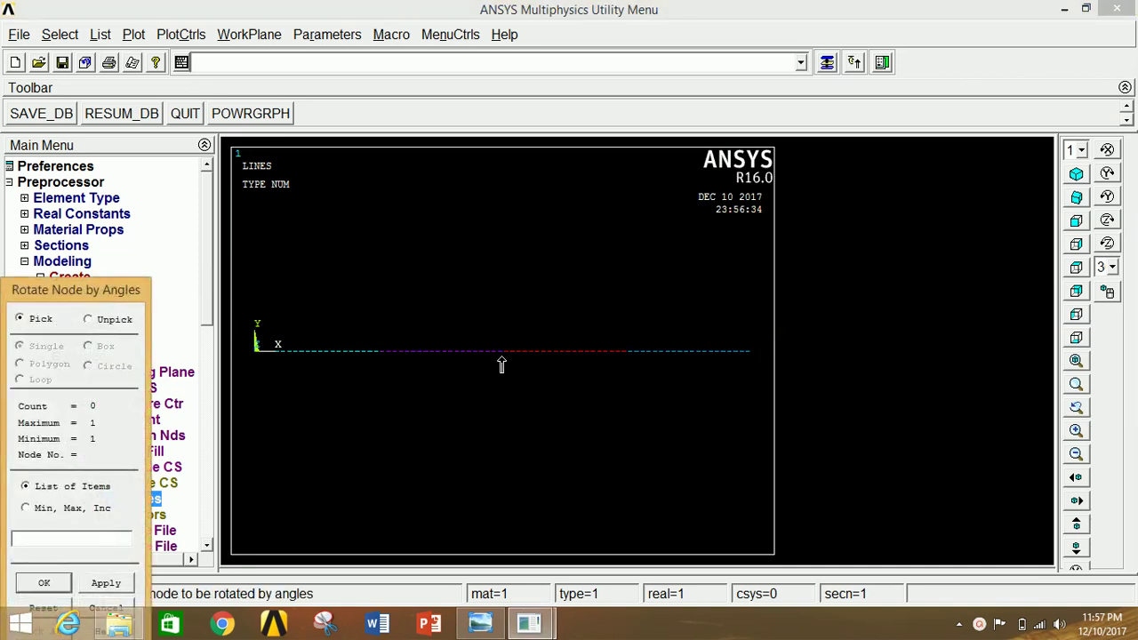
{"action": "left_click", "coordinate": [502, 353]}
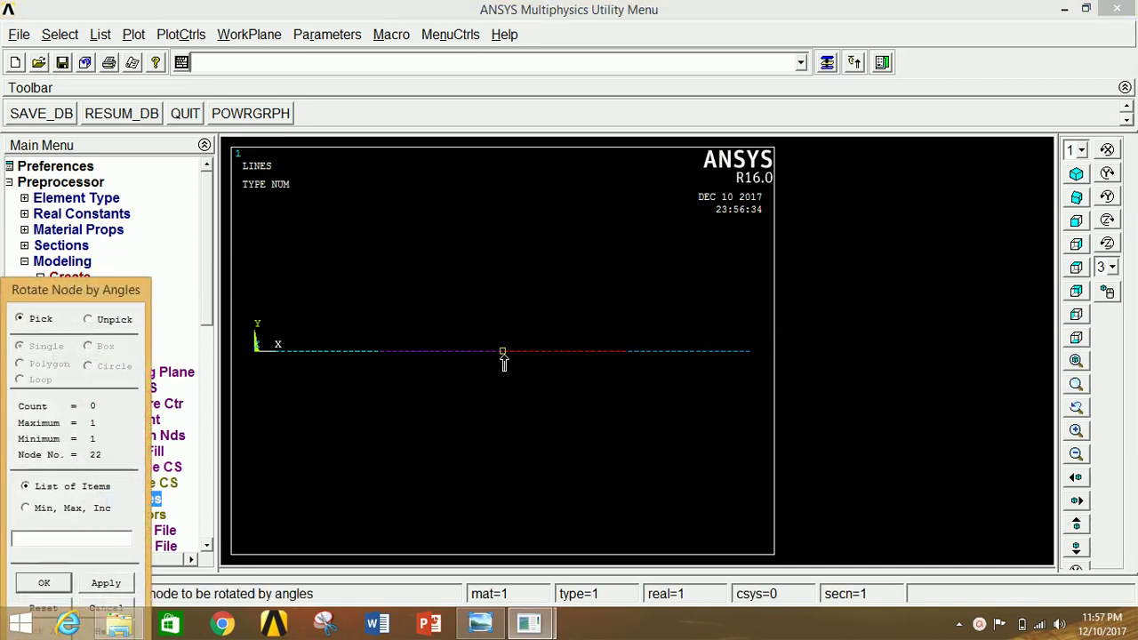
{"action": "left_click", "coordinate": [104, 583]}
{"action": "double_click", "coordinate": [685, 302]}
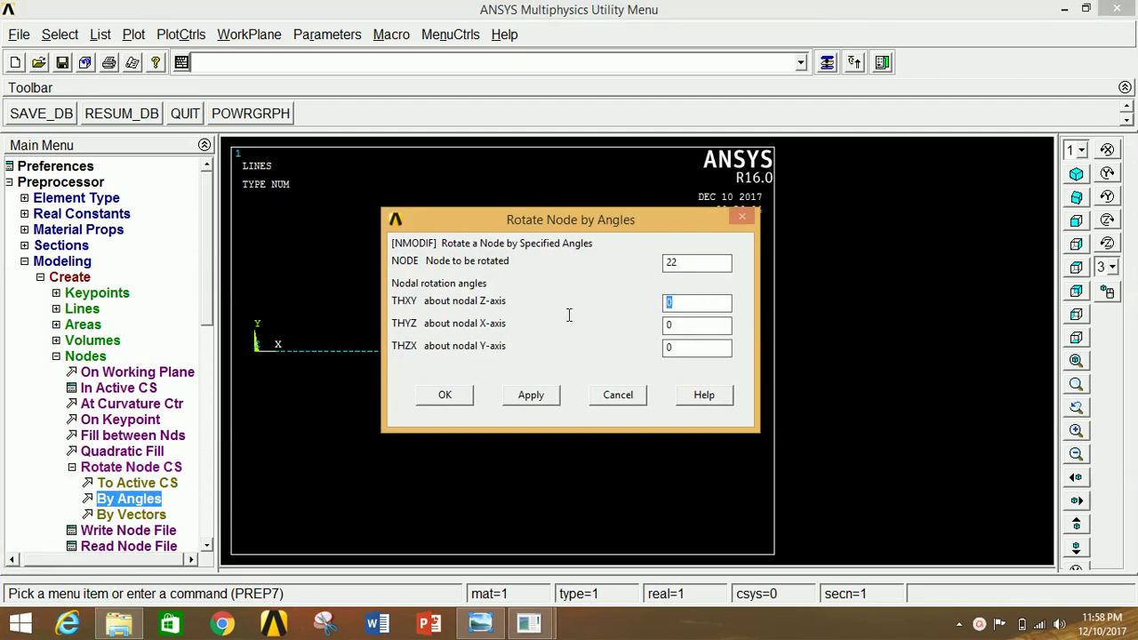
{"action": "type", "text": "3"}
{"action": "left_click", "coordinate": [529, 395]}
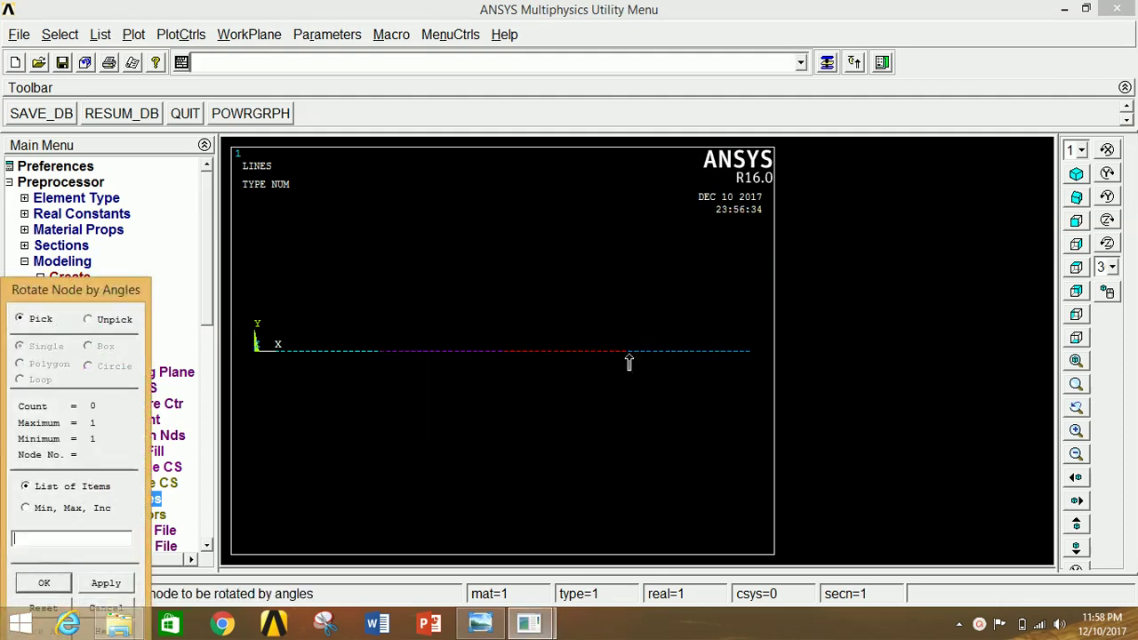
Step: Rotate node 42's nodal coordinate system by 45-90 about Z
{"action": "left_click", "coordinate": [627, 351]}
{"action": "left_click", "coordinate": [442, 445]}
{"action": "left_click", "coordinate": [99, 585]}
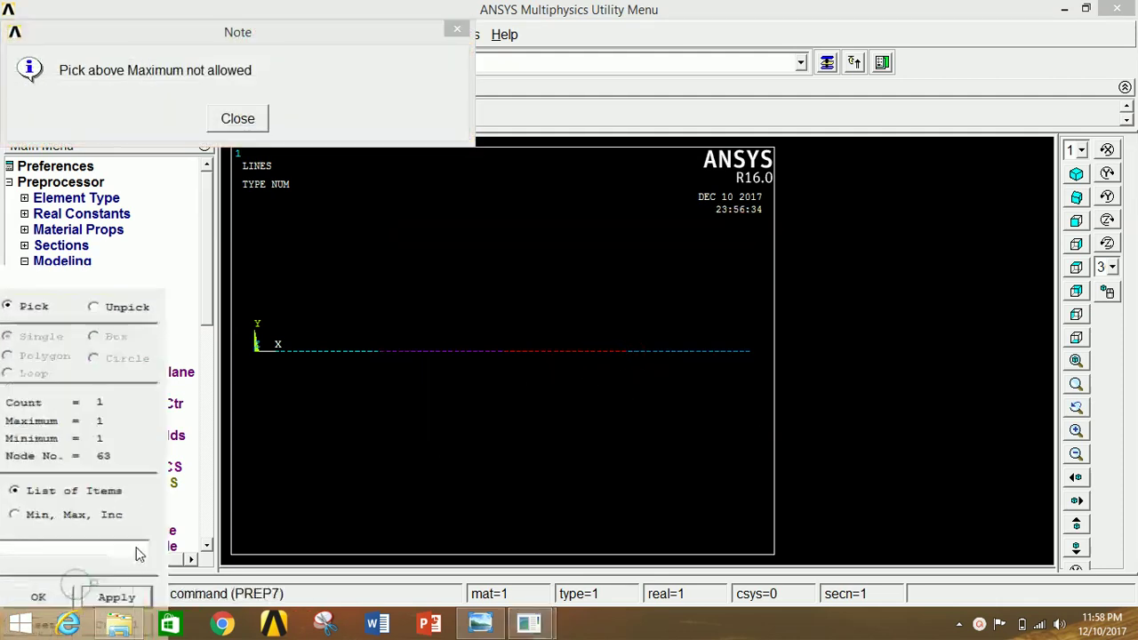
{"action": "double_click", "coordinate": [687, 304]}
{"action": "type", "text": "445-90"}
{"action": "left_click", "coordinate": [439, 395]}
{"action": "left_click", "coordinate": [238, 121]}
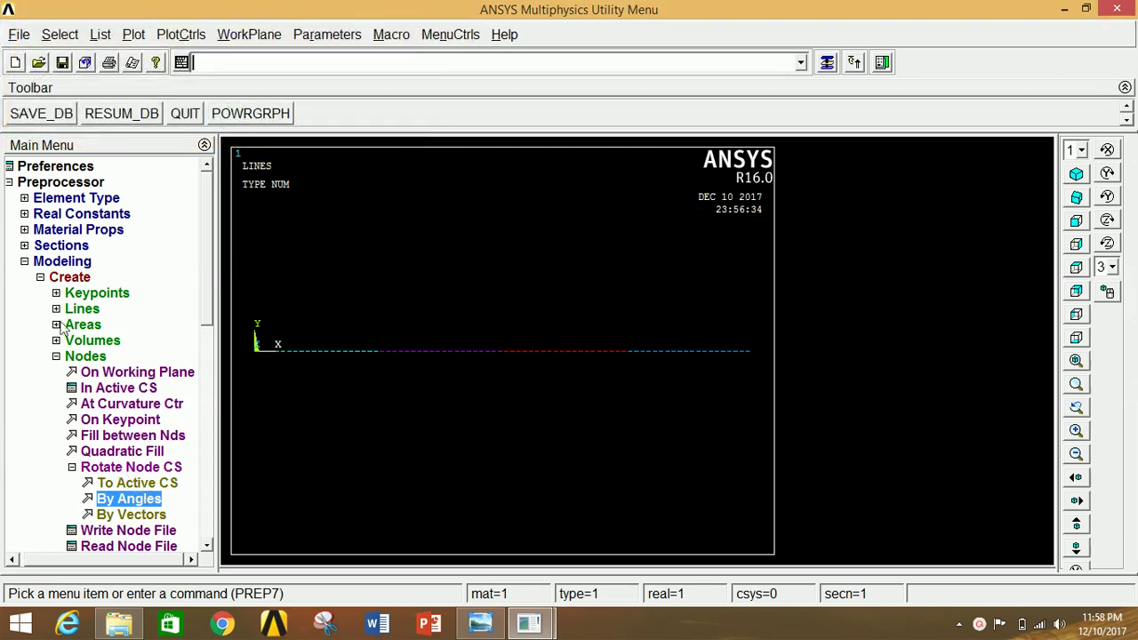
{"action": "left_click", "coordinate": [65, 262]}
Step: Constrain keypoints 1 and 5 in all degrees of freedom (UX, UY, UZ, ROTX, ROTY)
{"action": "left_click", "coordinate": [70, 374]}
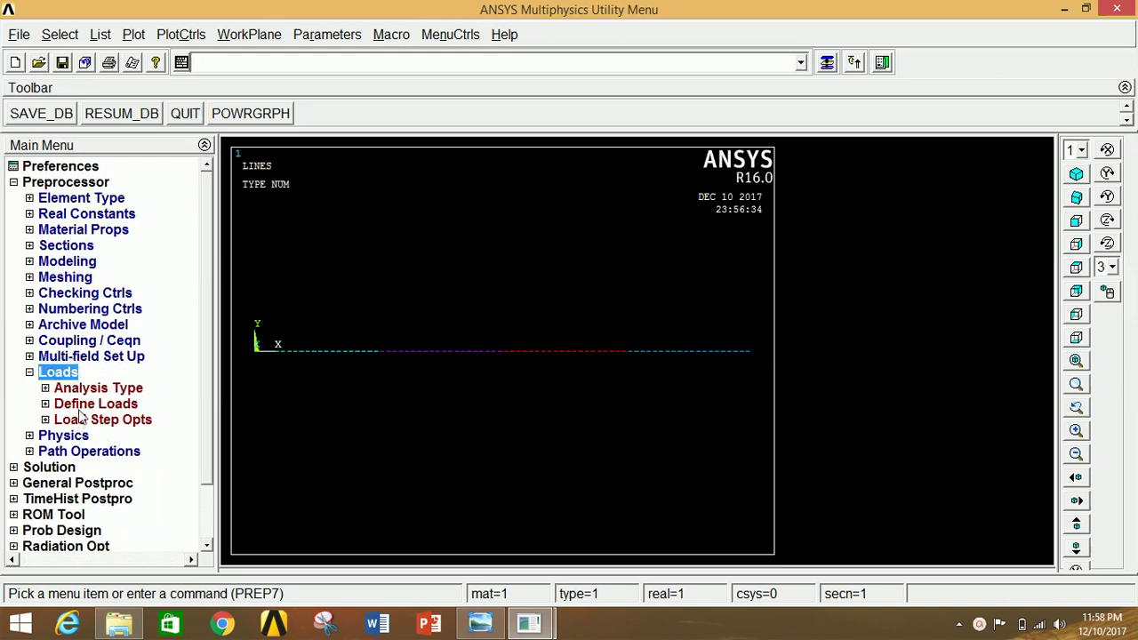
{"action": "left_click", "coordinate": [89, 404]}
{"action": "left_click", "coordinate": [93, 420]}
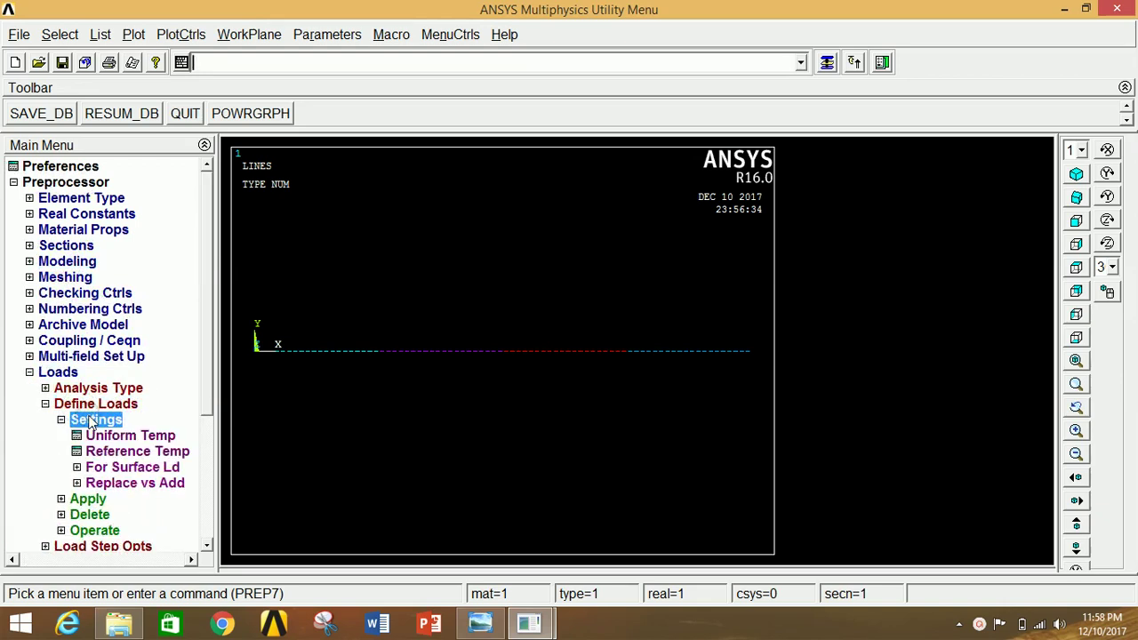
{"action": "left_click", "coordinate": [92, 421]}
{"action": "left_click", "coordinate": [88, 436]}
{"action": "left_click", "coordinate": [114, 452]}
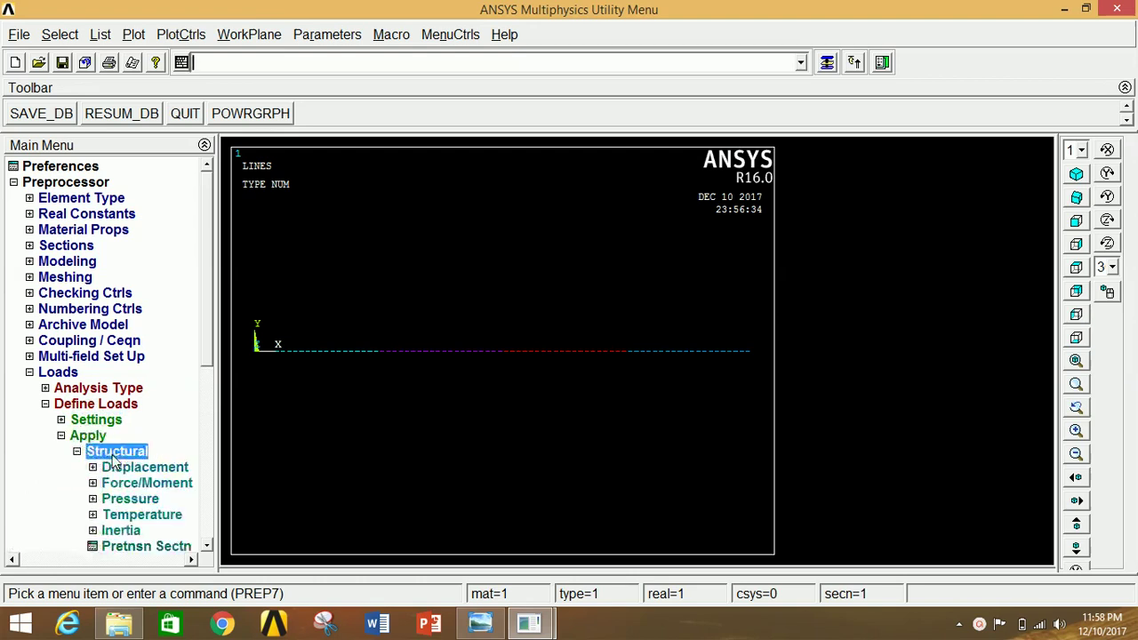
{"action": "left_click", "coordinate": [129, 469]}
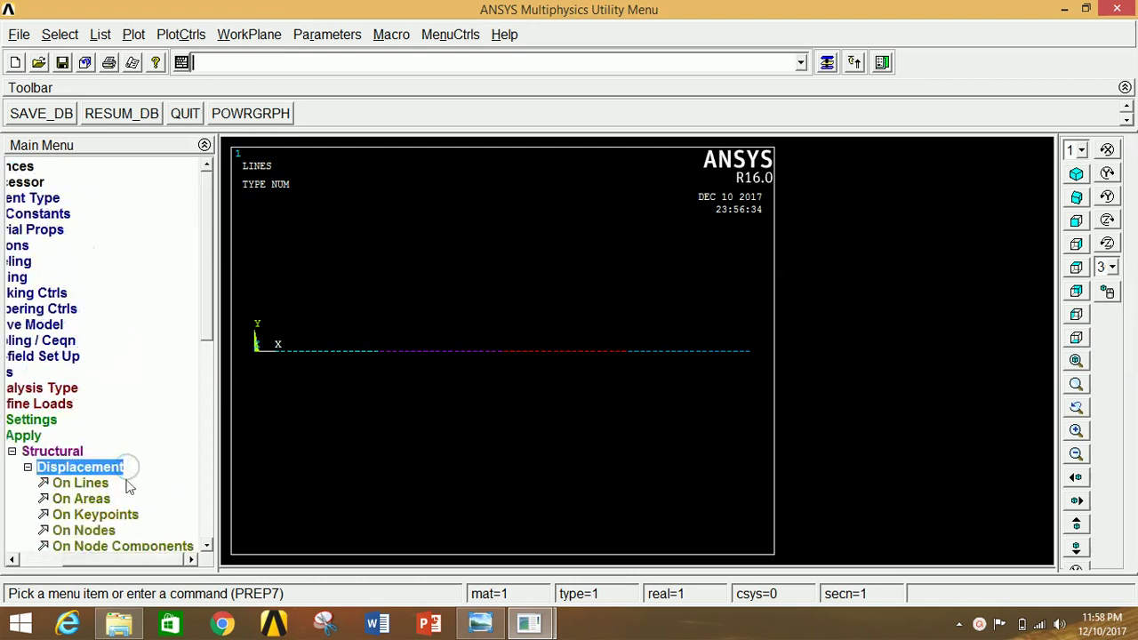
{"action": "left_click", "coordinate": [98, 515]}
{"action": "left_click", "coordinate": [258, 362]}
{"action": "left_click", "coordinate": [754, 358]}
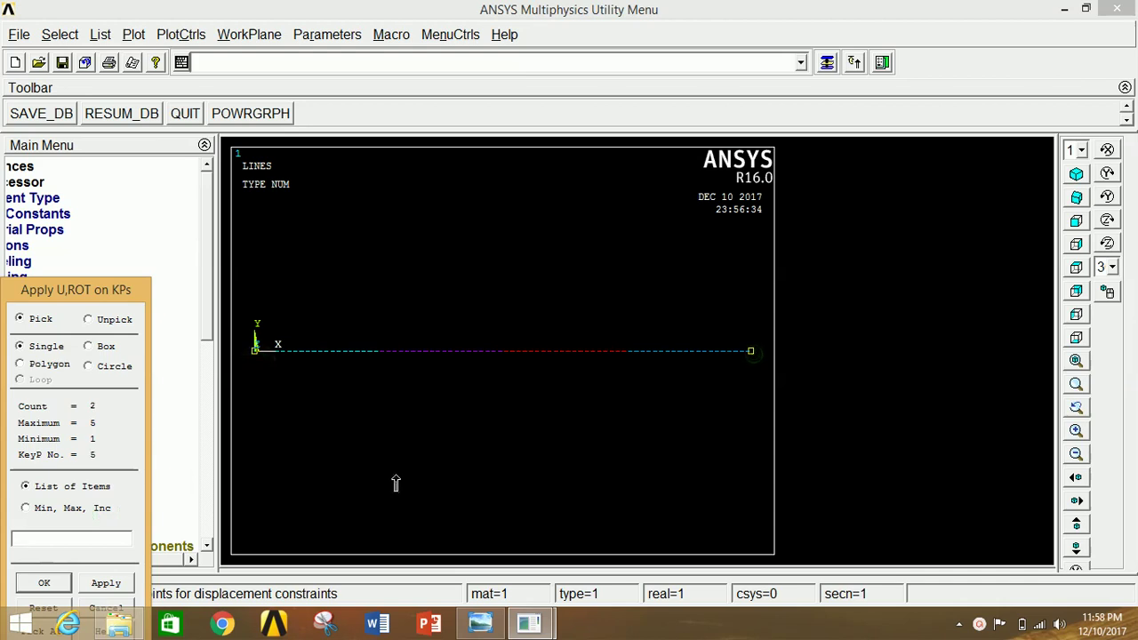
{"action": "left_click", "coordinate": [104, 587]}
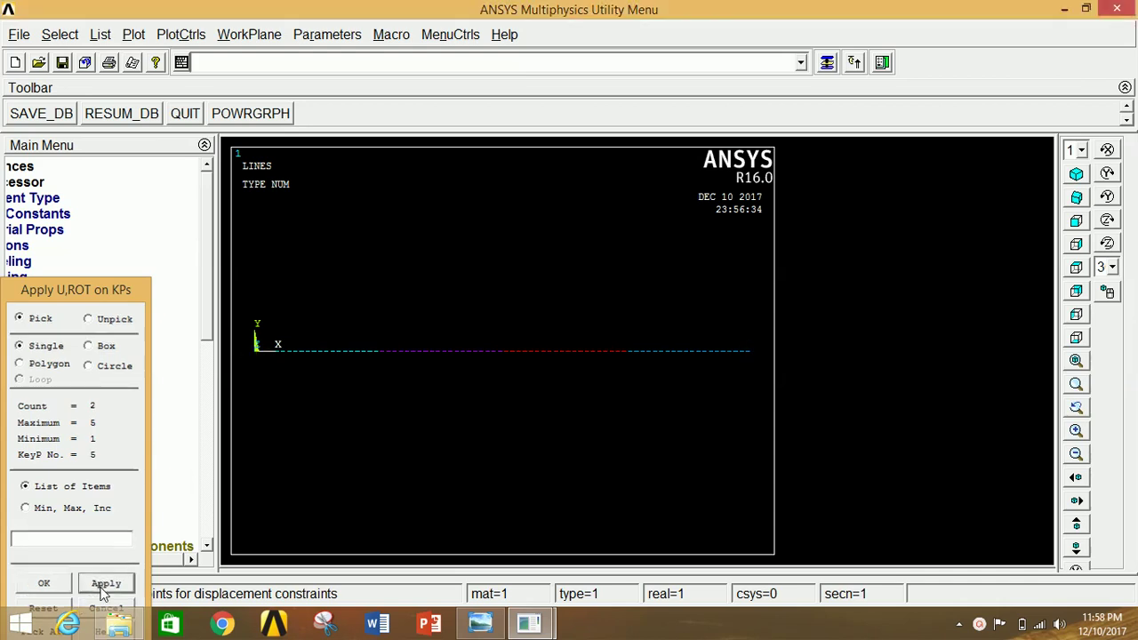
{"action": "left_click_drag", "start_coordinate": [646, 248], "coordinate": [666, 285]}
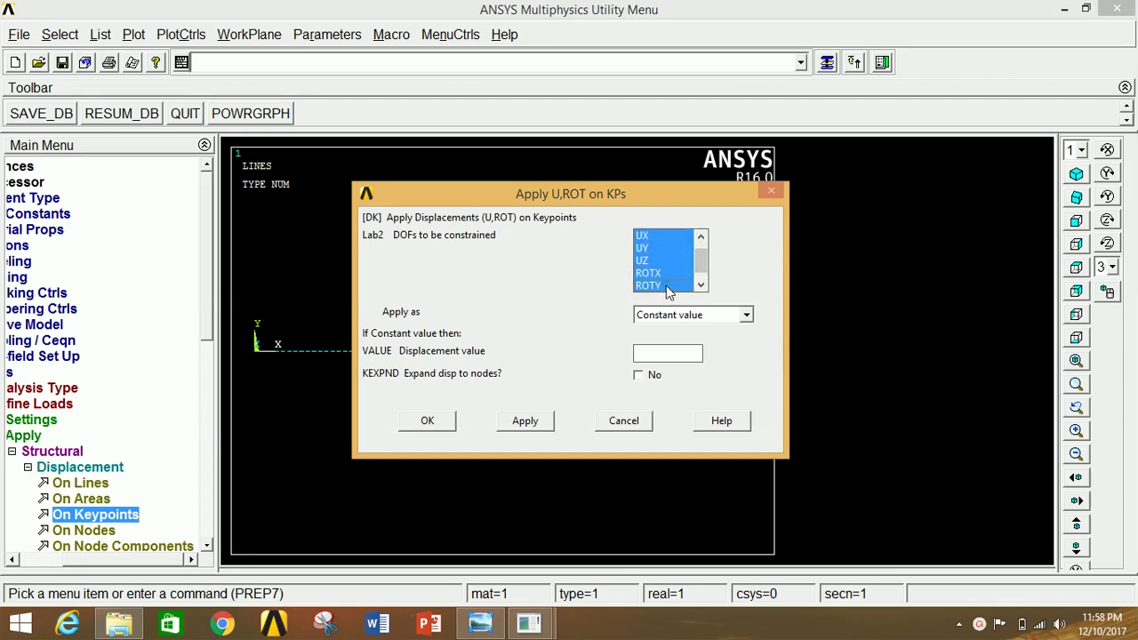
{"action": "left_click", "coordinate": [448, 424]}
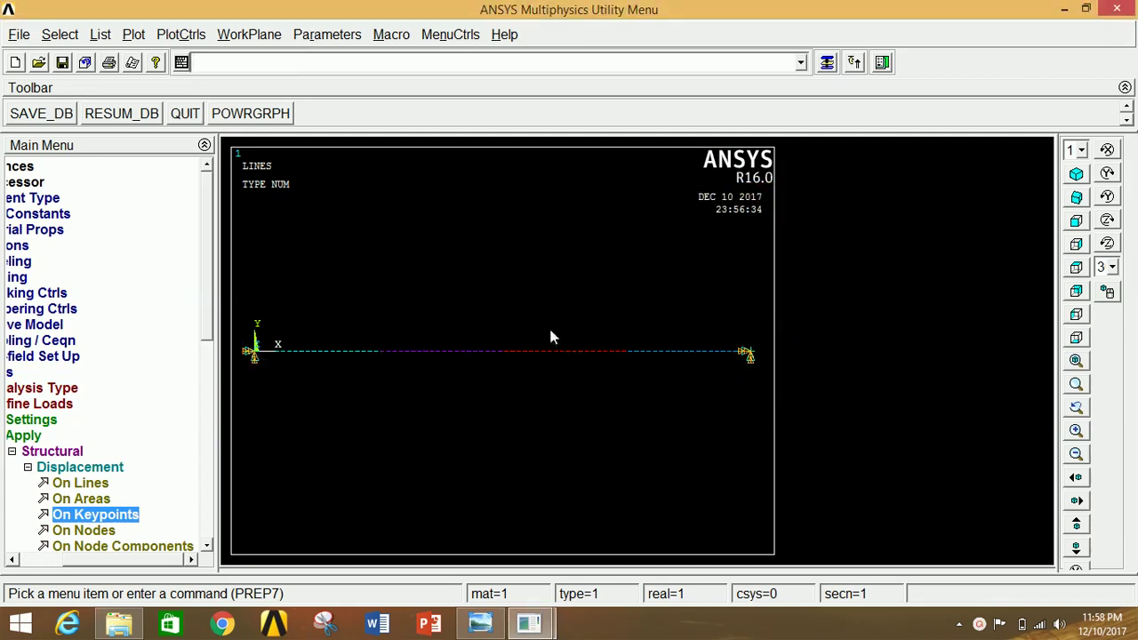
{"action": "left_click", "coordinate": [85, 469]}
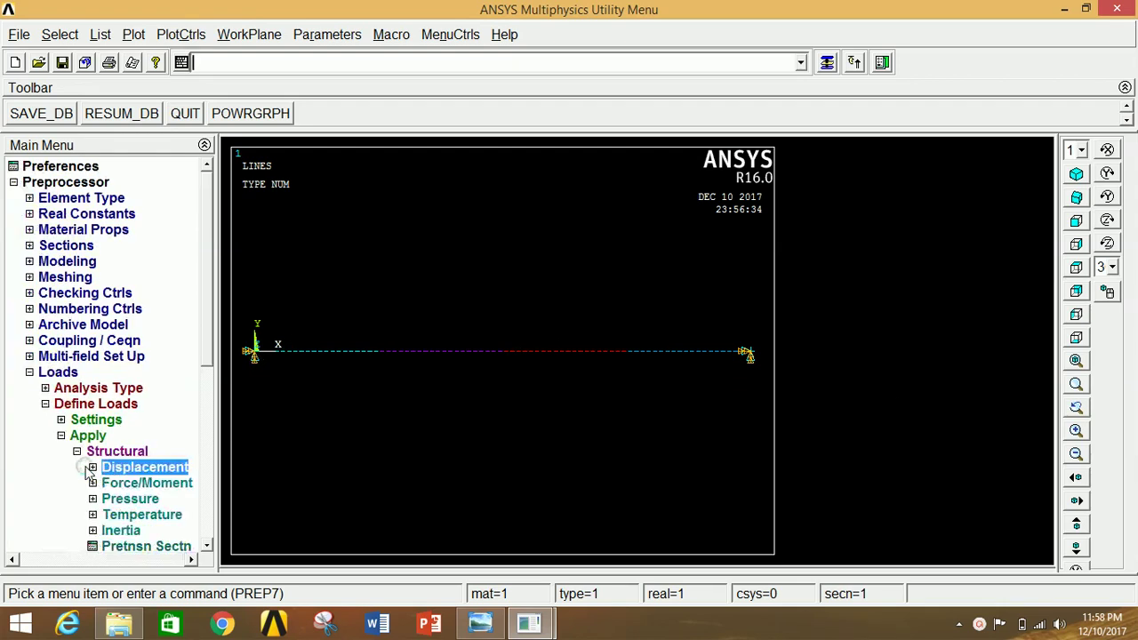
{"action": "left_click", "coordinate": [131, 484]}
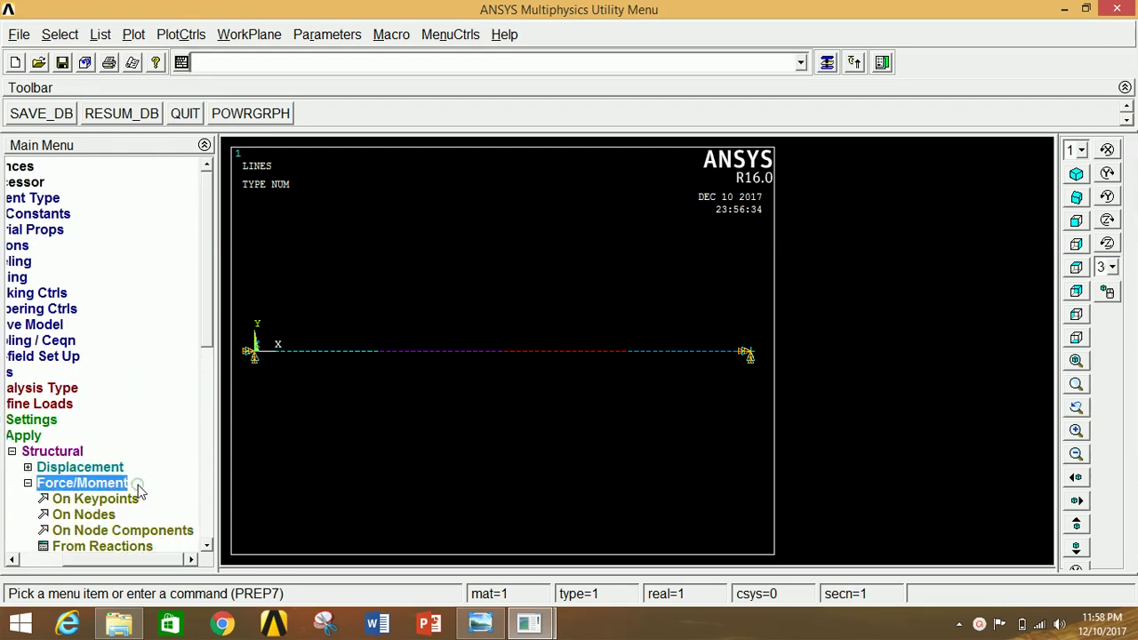
Step: Apply an FY force of -34641 at node 2
{"action": "left_click", "coordinate": [96, 516]}
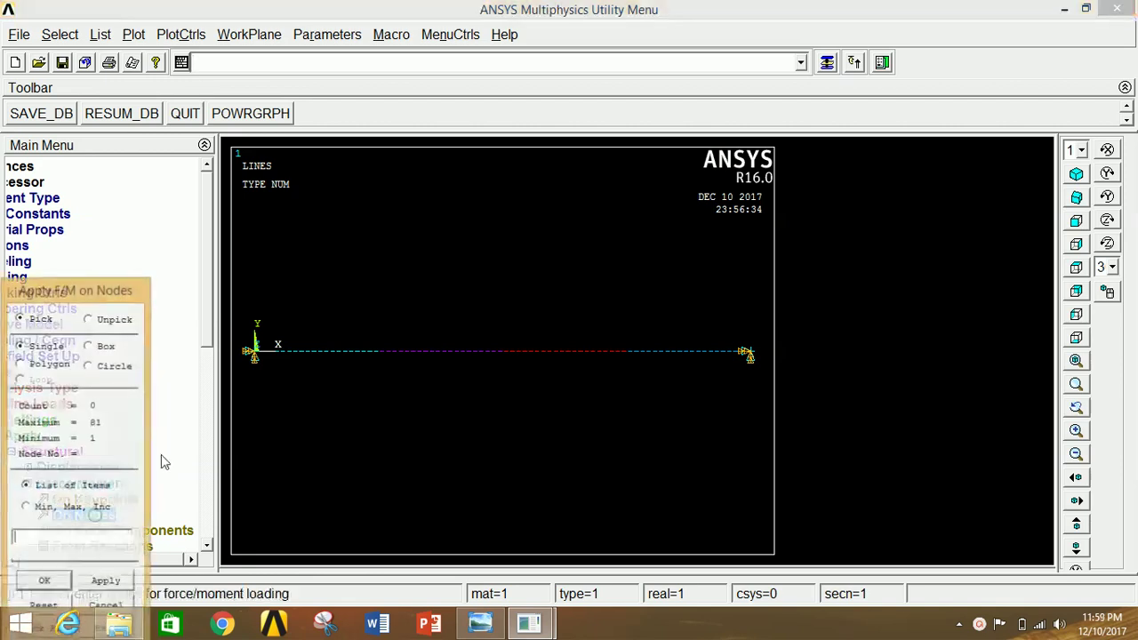
{"action": "left_click", "coordinate": [379, 352]}
{"action": "left_click", "coordinate": [119, 584]}
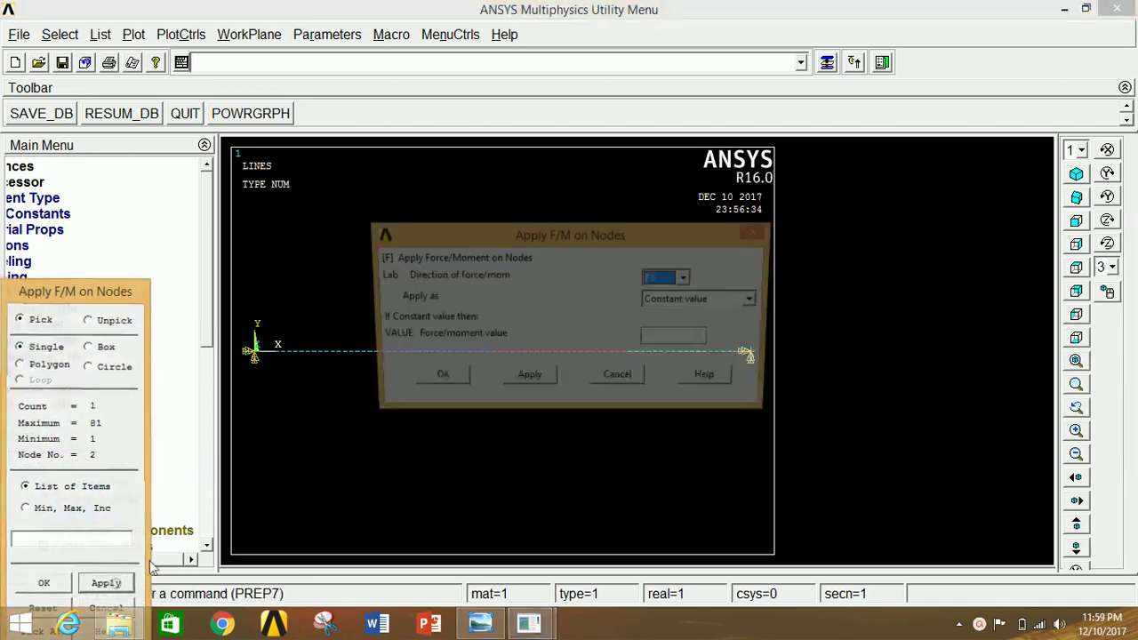
{"action": "left_click", "coordinate": [673, 278]}
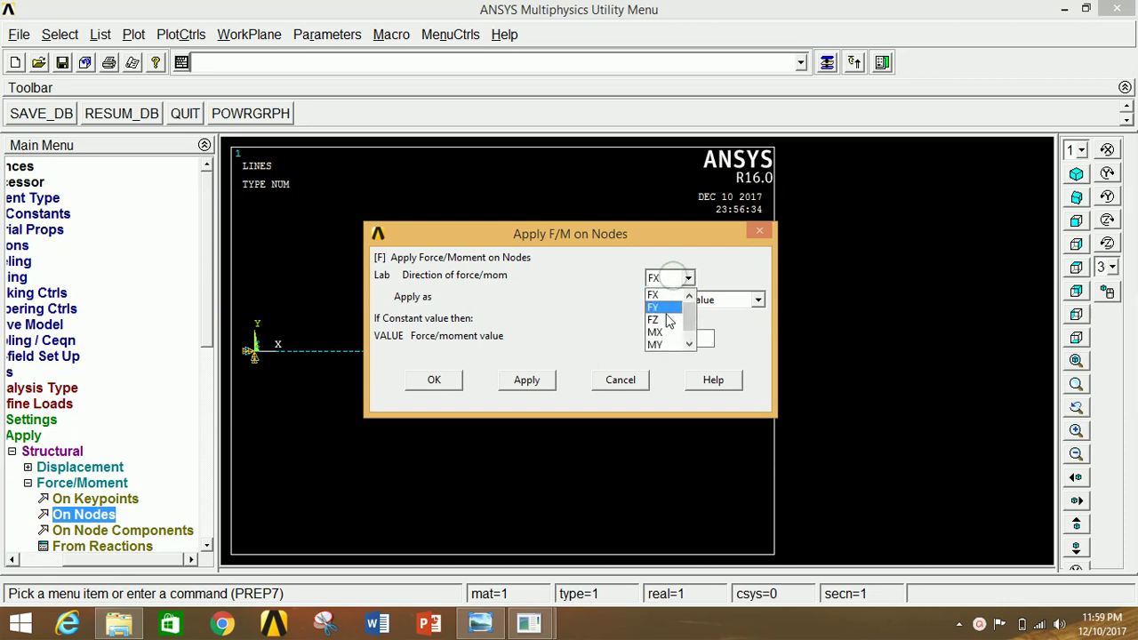
{"action": "left_click", "coordinate": [658, 306]}
{"action": "left_click", "coordinate": [663, 339]}
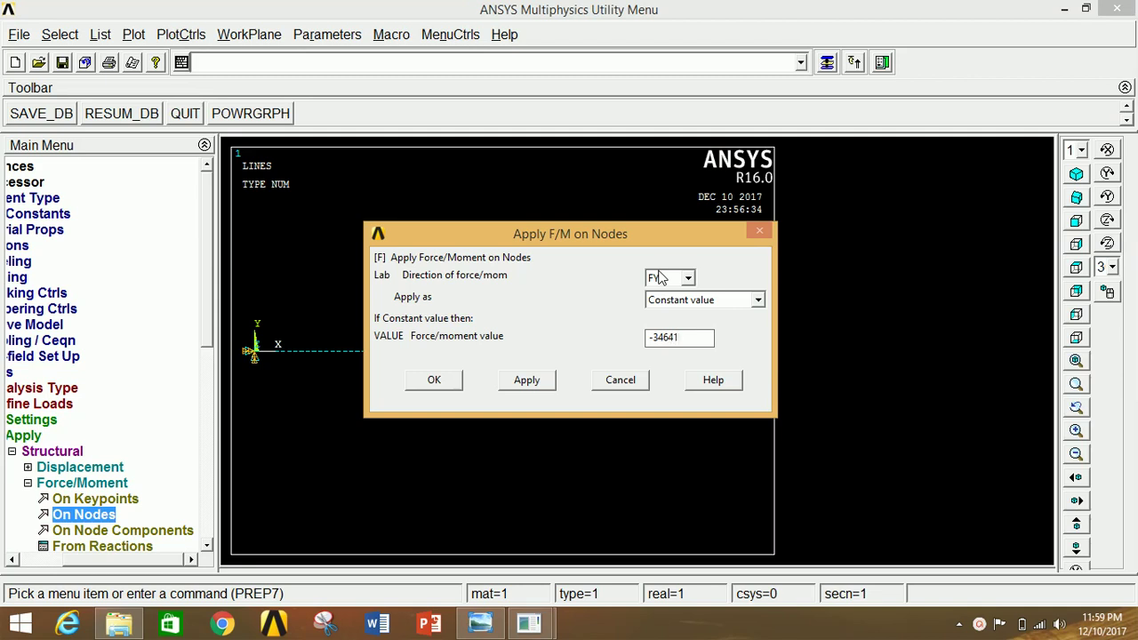
{"action": "left_click", "coordinate": [527, 379]}
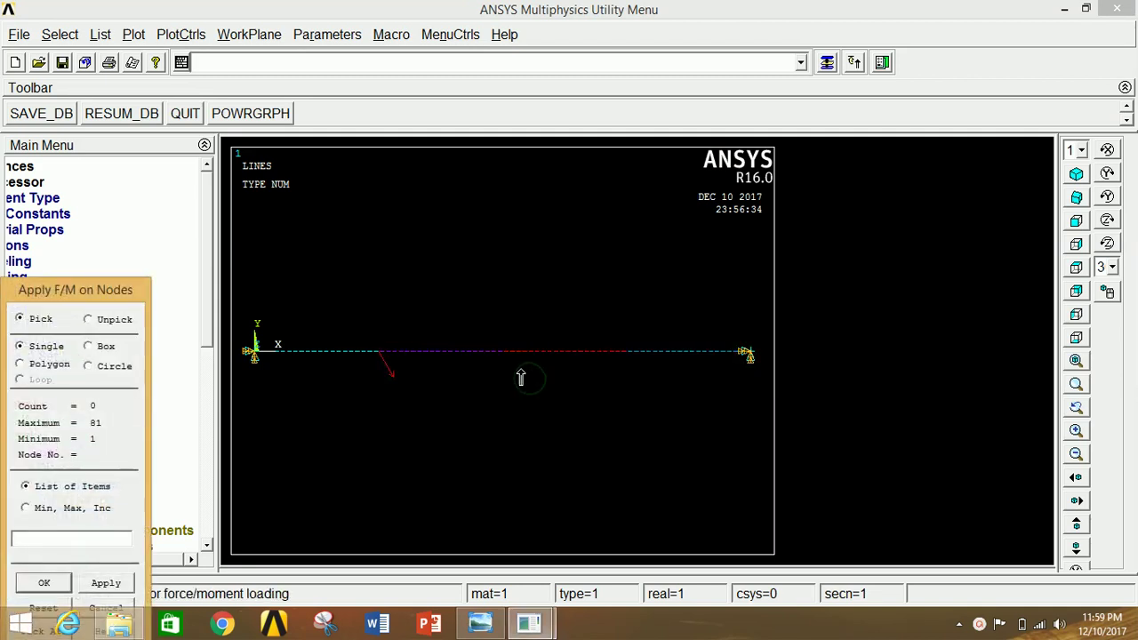
Step: Apply an FY force of -60000 at node 22
{"action": "left_click", "coordinate": [502, 353]}
{"action": "left_click", "coordinate": [104, 587]}
{"action": "left_click", "coordinate": [527, 379]}
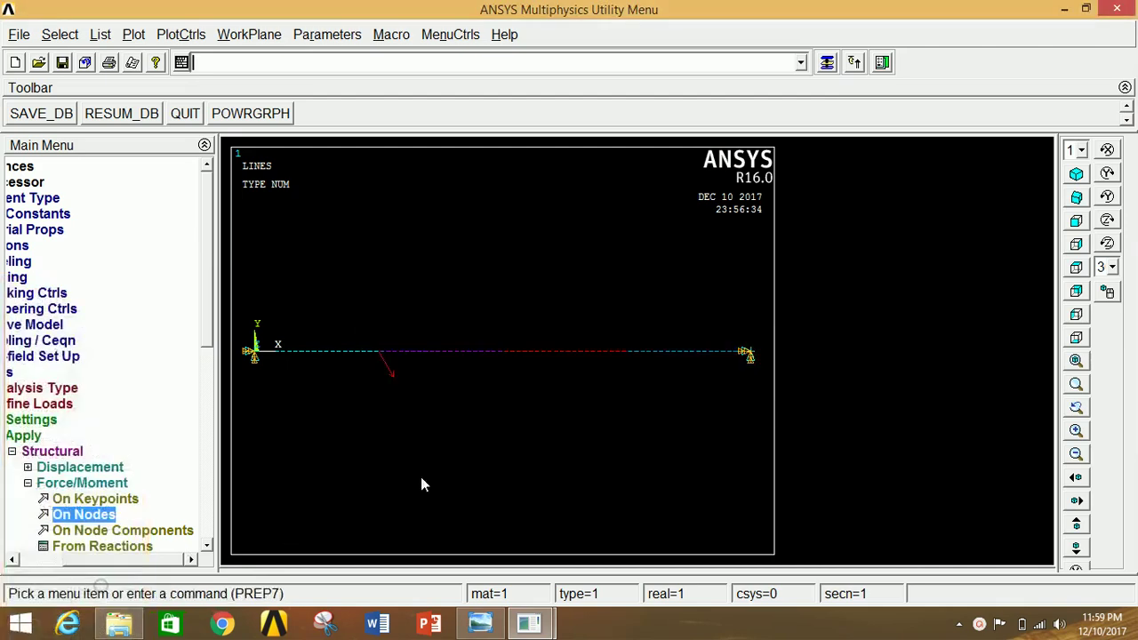
{"action": "left_click", "coordinate": [104, 518]}
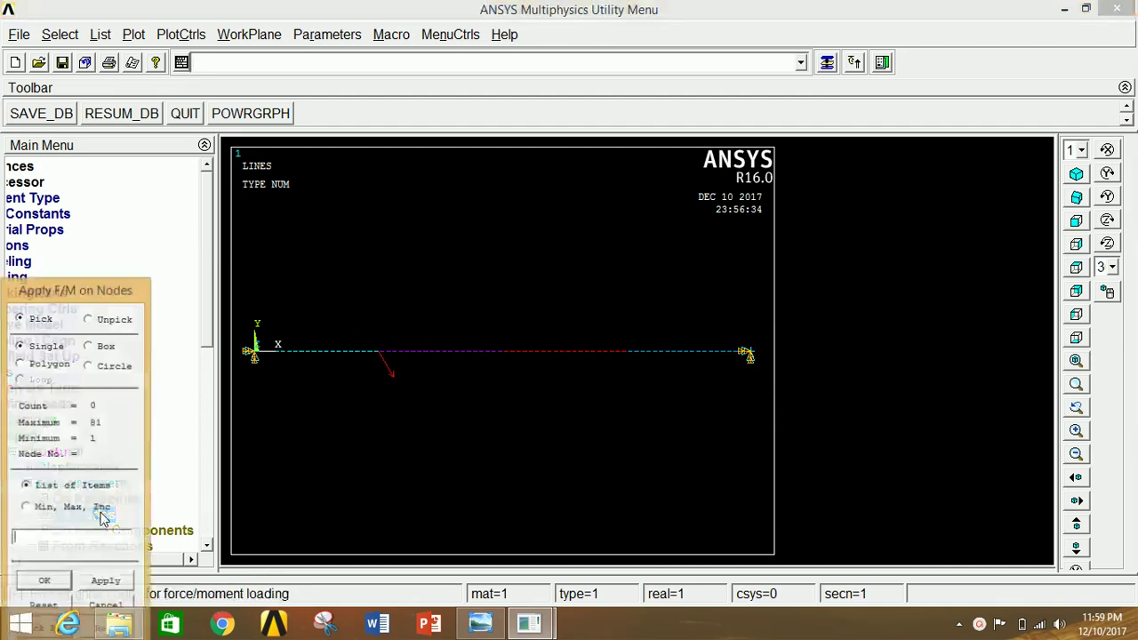
{"action": "left_click", "coordinate": [502, 352]}
{"action": "left_click", "coordinate": [104, 583]}
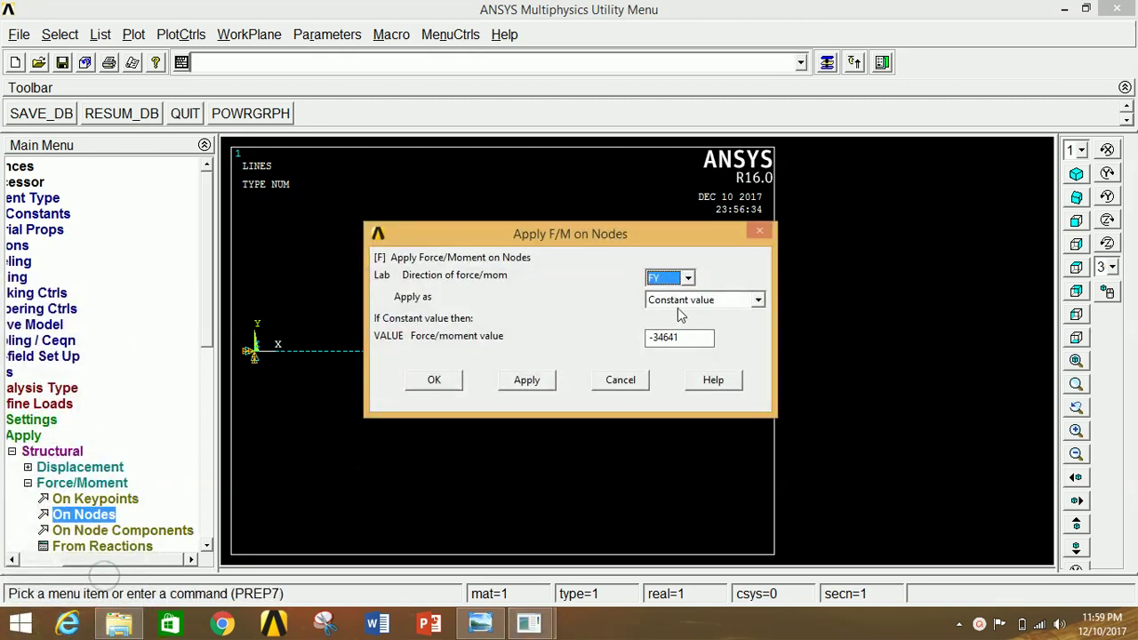
{"action": "key", "text": "Tab"}
{"action": "key", "text": "Tab"}
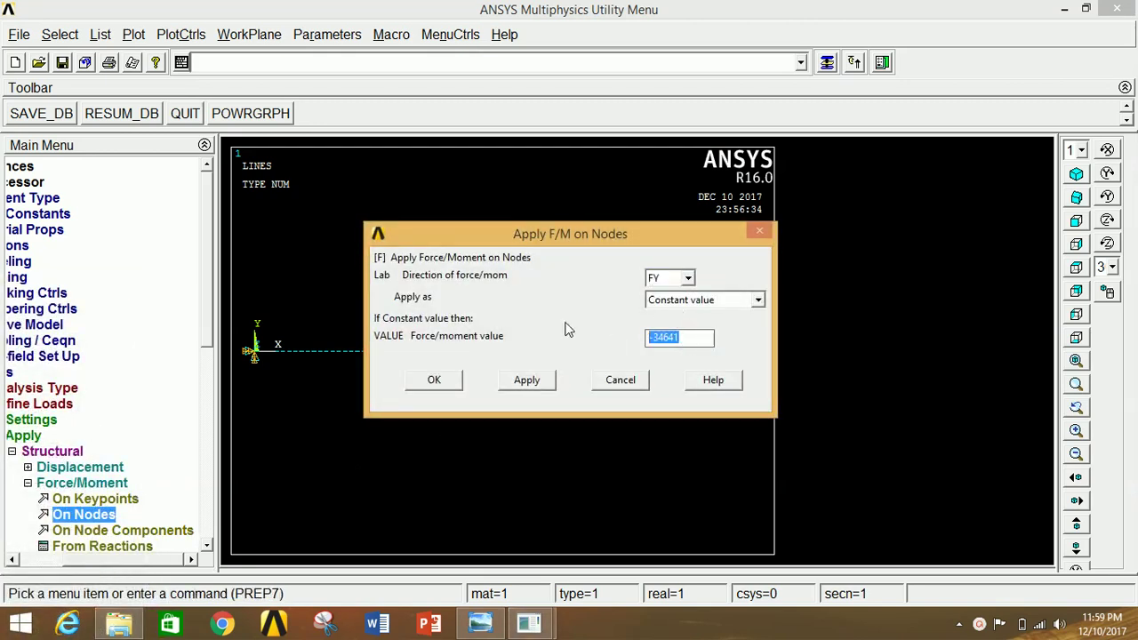
{"action": "type", "text": "-3"}
{"action": "key", "text": "BackSpace"}
{"action": "type", "text": "60000"}
{"action": "left_click", "coordinate": [525, 380]}
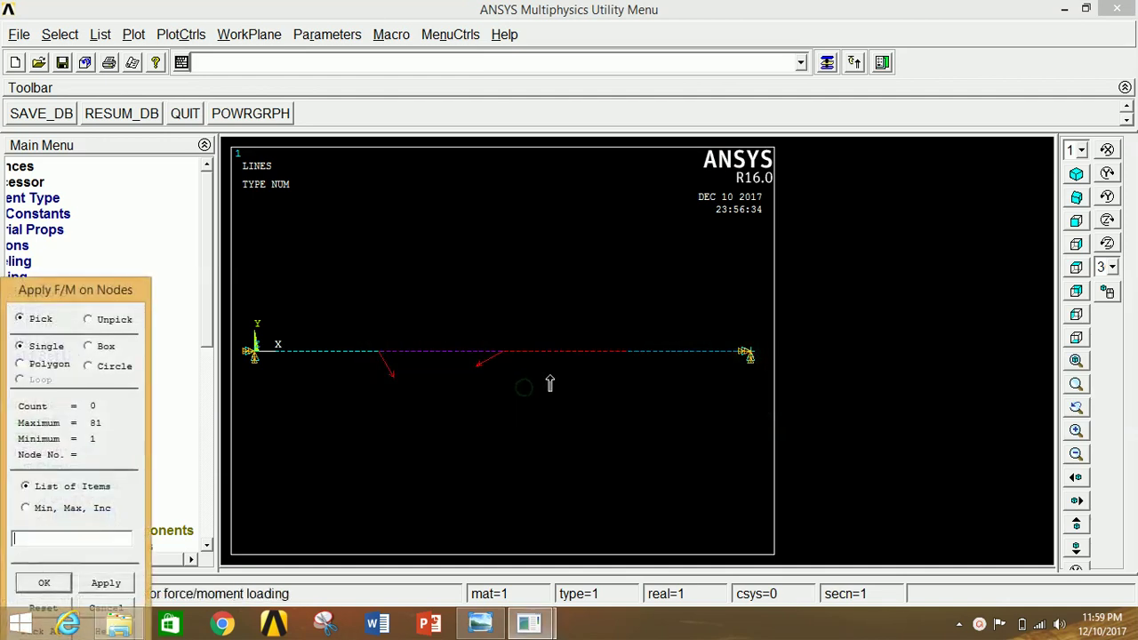
Step: Apply an FY force of -56568.5 at the third loaded node
{"action": "left_click", "coordinate": [628, 356]}
{"action": "left_click", "coordinate": [106, 583]}
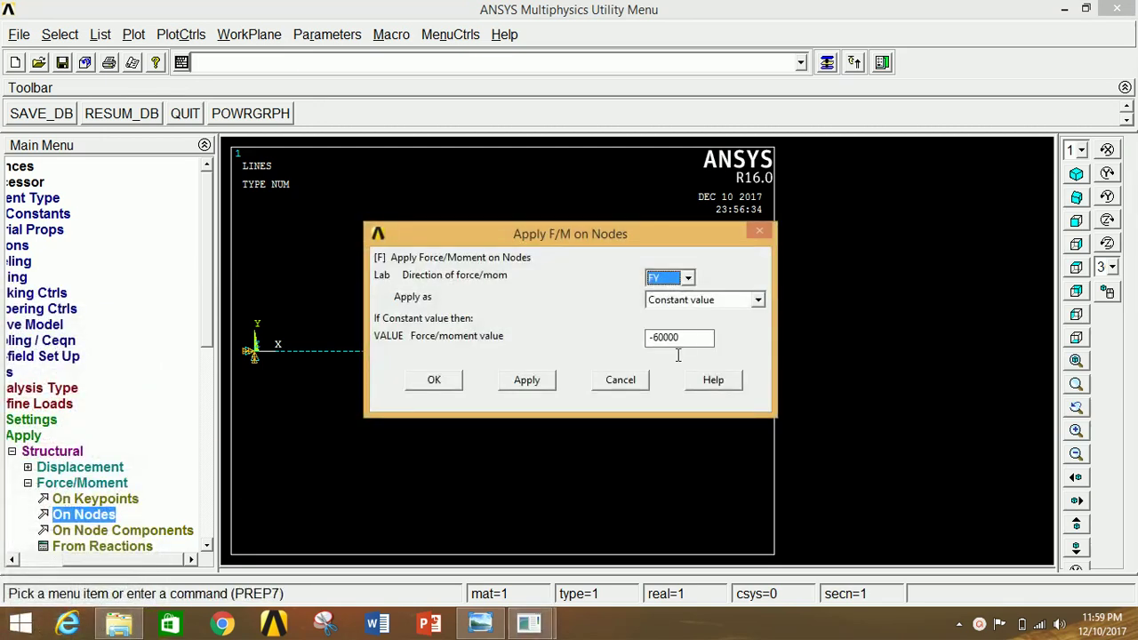
{"action": "left_click_drag", "start_coordinate": [692, 338], "coordinate": [547, 338]}
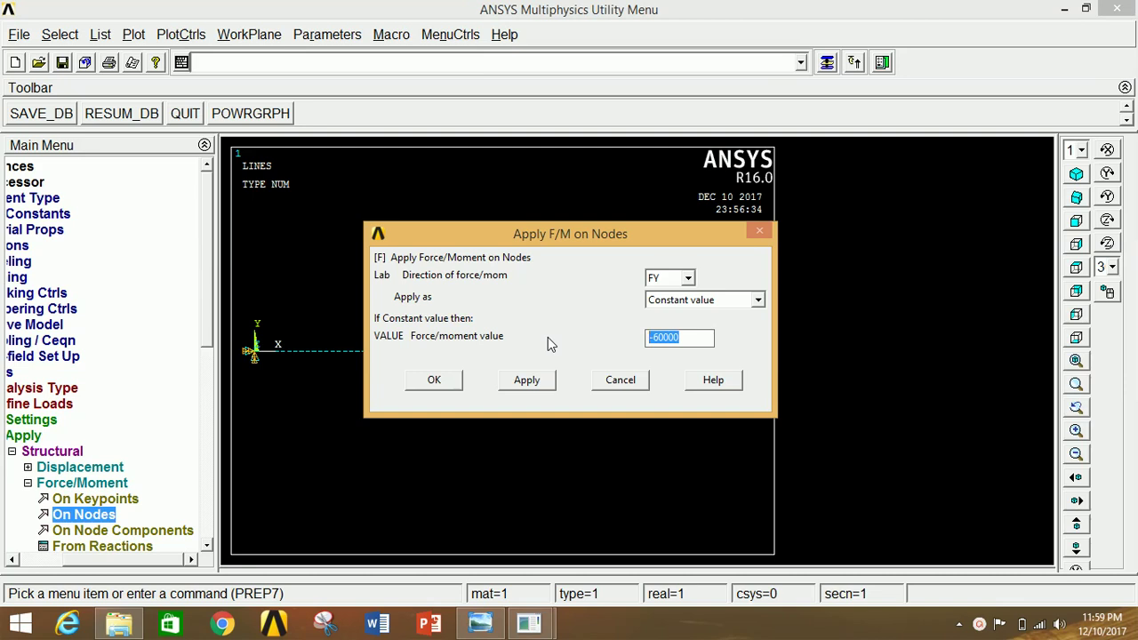
{"action": "type", "text": "56568.5"}
{"action": "key", "text": "Home"}
{"action": "type", "text": "-"}
{"action": "left_click", "coordinate": [436, 380]}
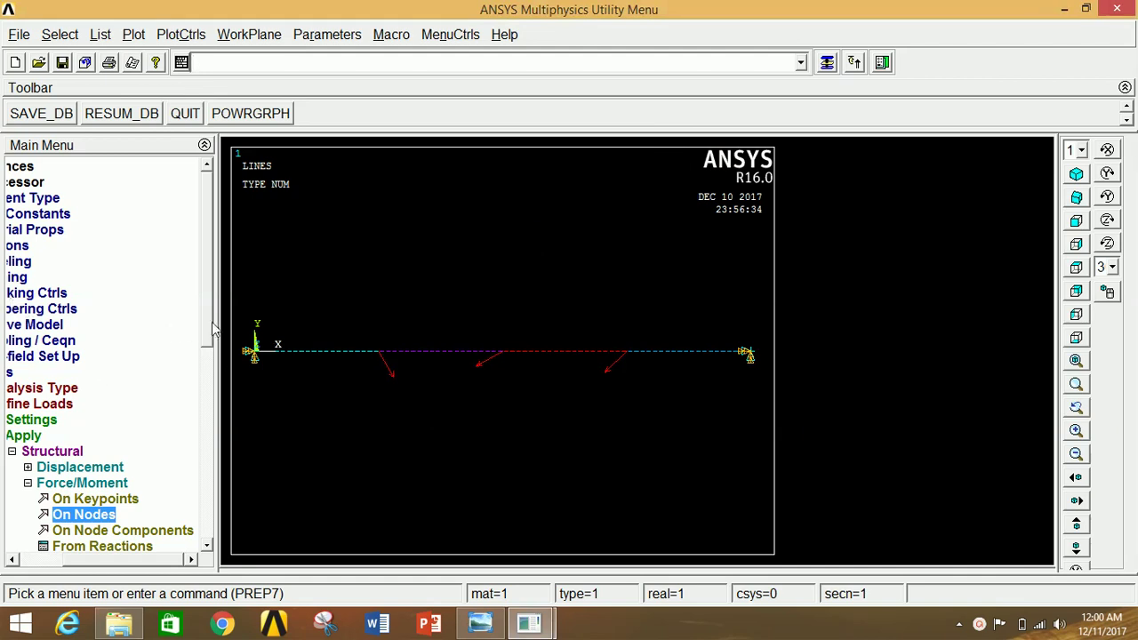
{"action": "scroll", "coordinate": [178, 357], "scroll_direction": "down", "scroll_amount": 3}
{"action": "left_click", "coordinate": [31, 357]}
Step: Solve the current load step and dismiss the 'Solution is done' note and status listing
{"action": "left_click", "coordinate": [58, 294]}
{"action": "left_click", "coordinate": [58, 294]}
{"action": "left_click", "coordinate": [64, 182]}
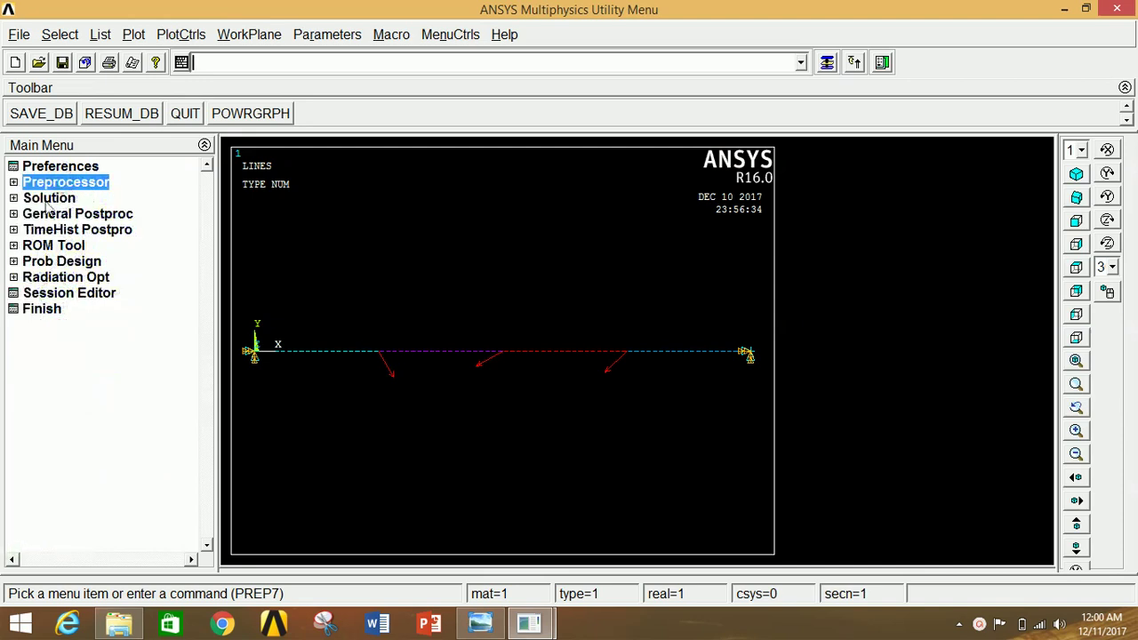
{"action": "left_click", "coordinate": [49, 197]}
{"action": "left_click", "coordinate": [56, 293]}
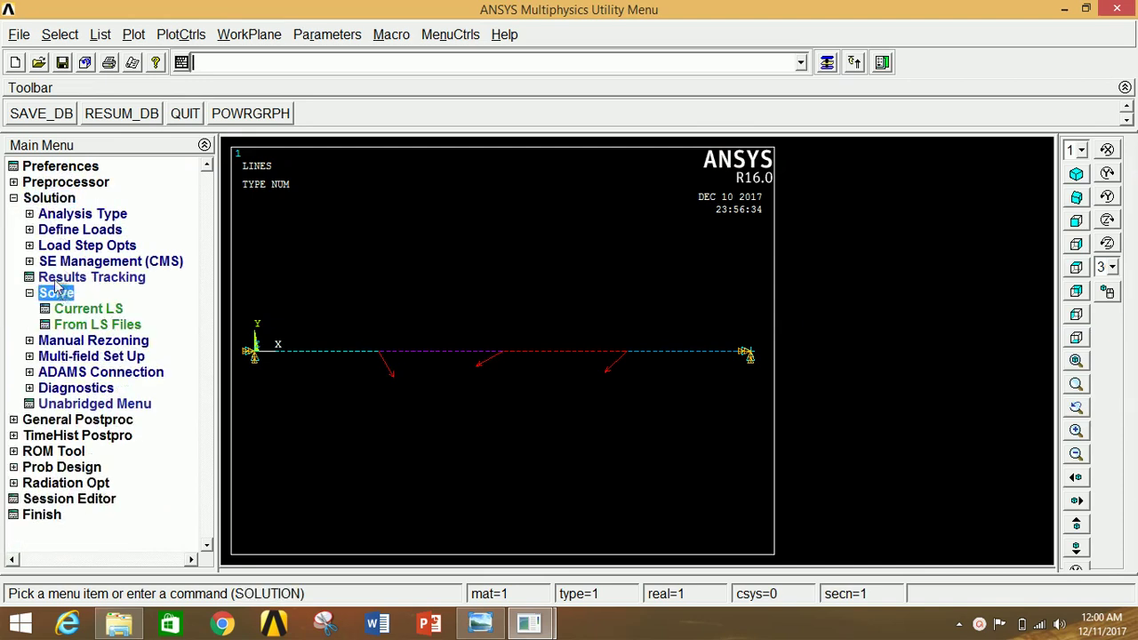
{"action": "left_click", "coordinate": [71, 308]}
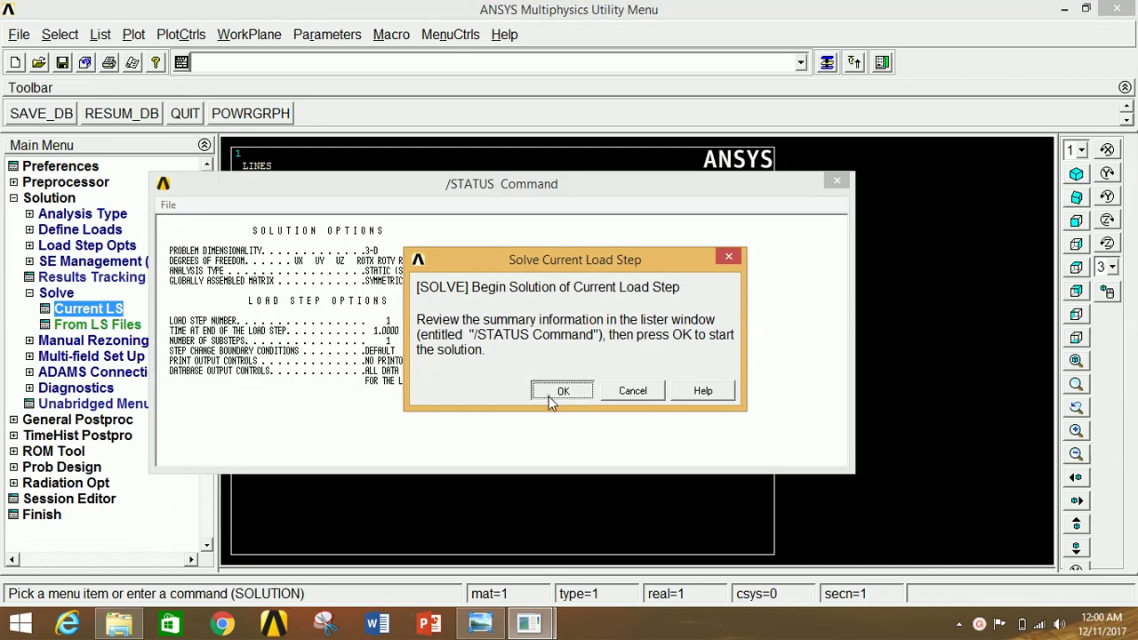
{"action": "left_click", "coordinate": [553, 389]}
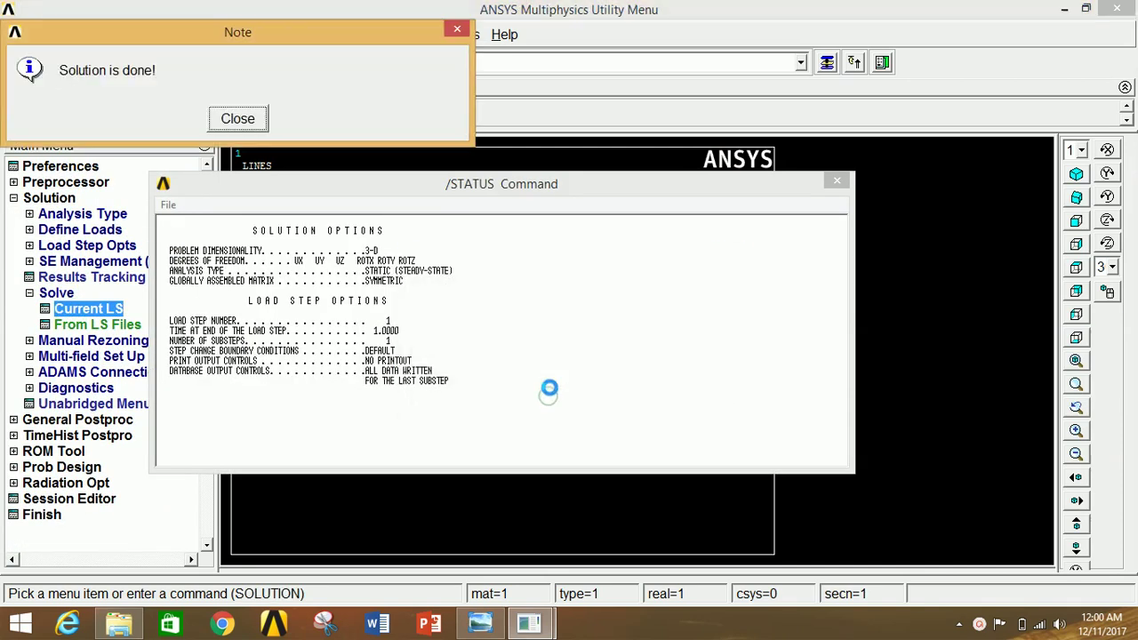
{"action": "left_click", "coordinate": [237, 119]}
{"action": "left_click", "coordinate": [837, 182]}
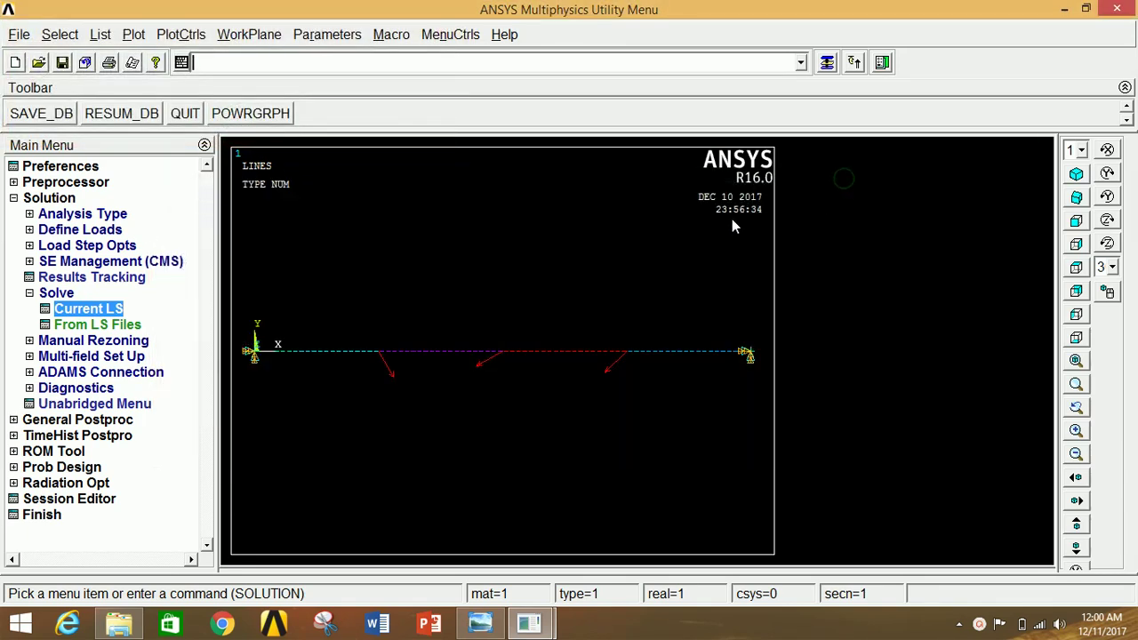
{"action": "left_click", "coordinate": [51, 199]}
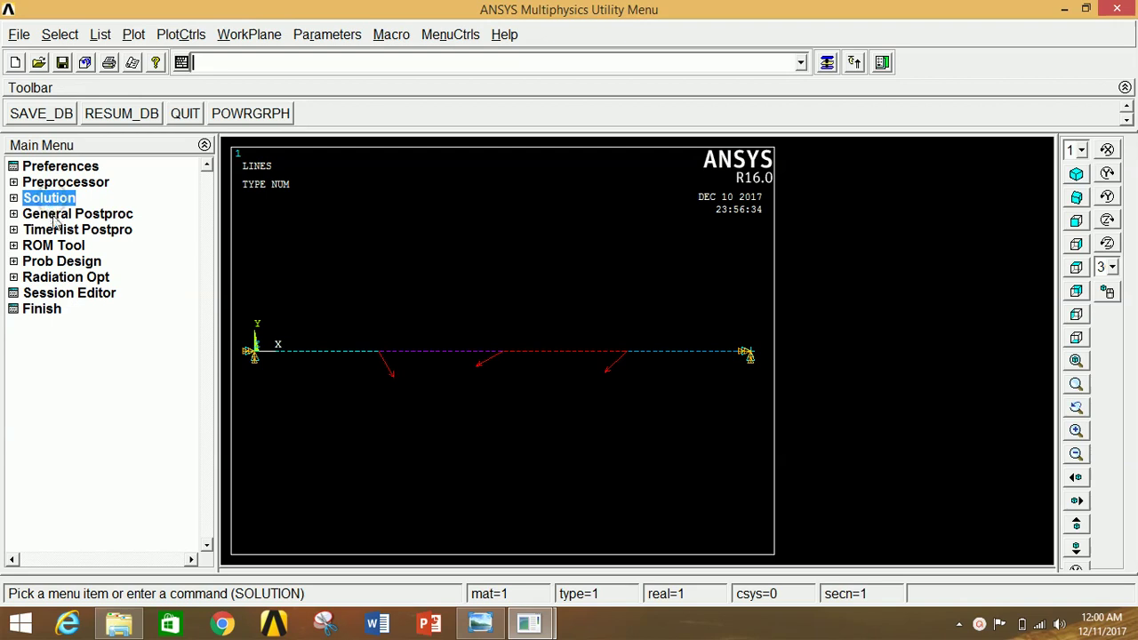
{"action": "left_click", "coordinate": [53, 215]}
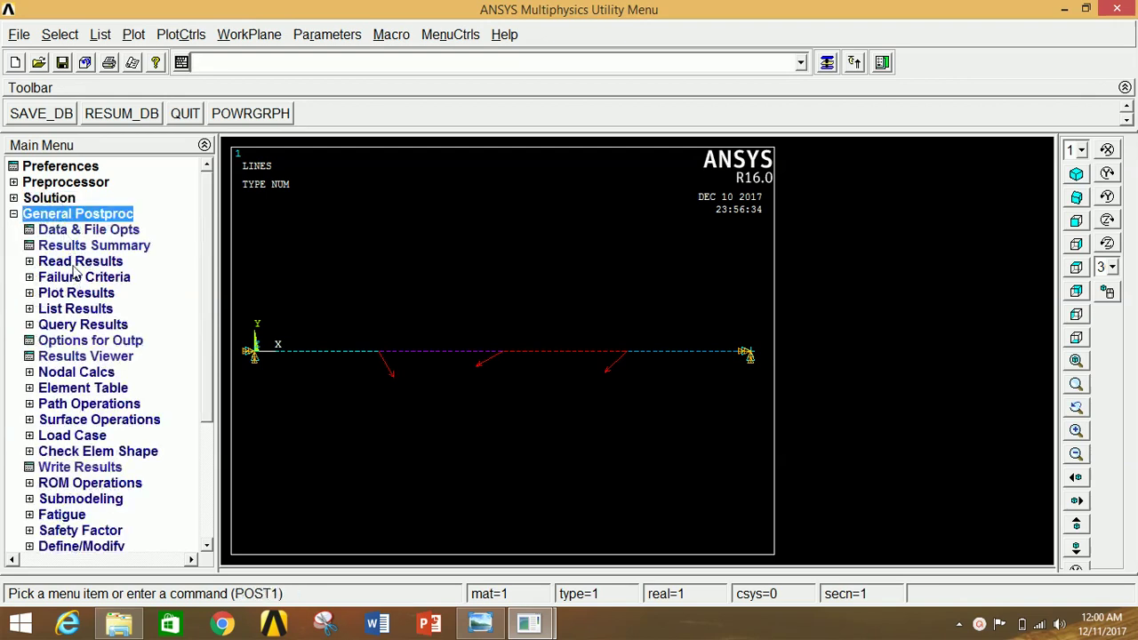
Step: Add element table items by sequence number for SMISC 3 and SMISC 6
{"action": "left_click", "coordinate": [59, 388]}
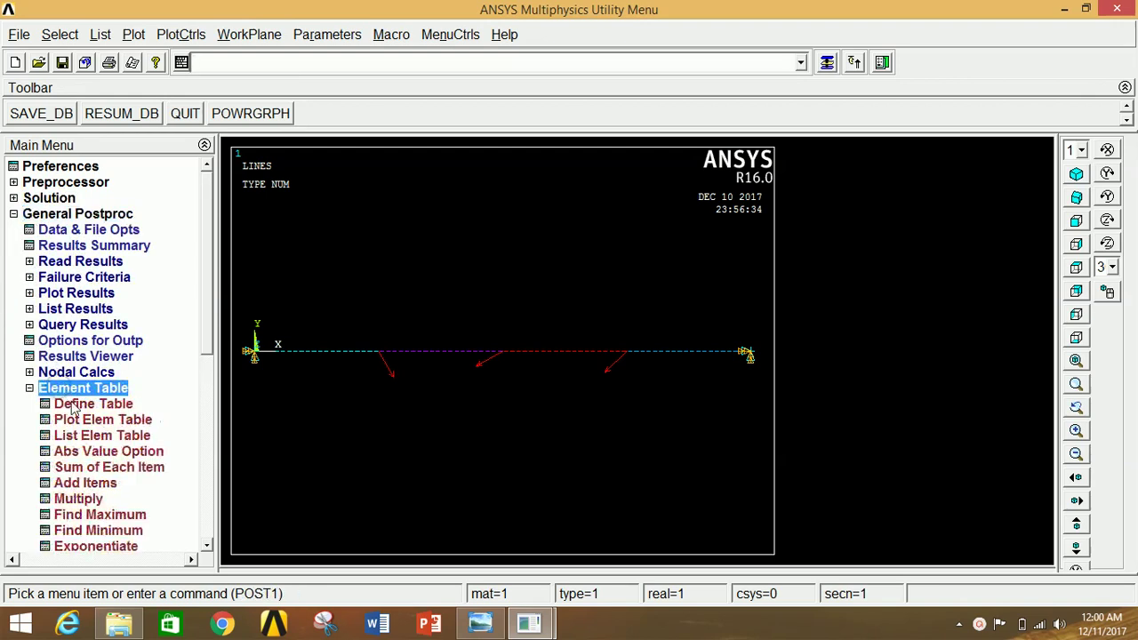
{"action": "left_click", "coordinate": [78, 404]}
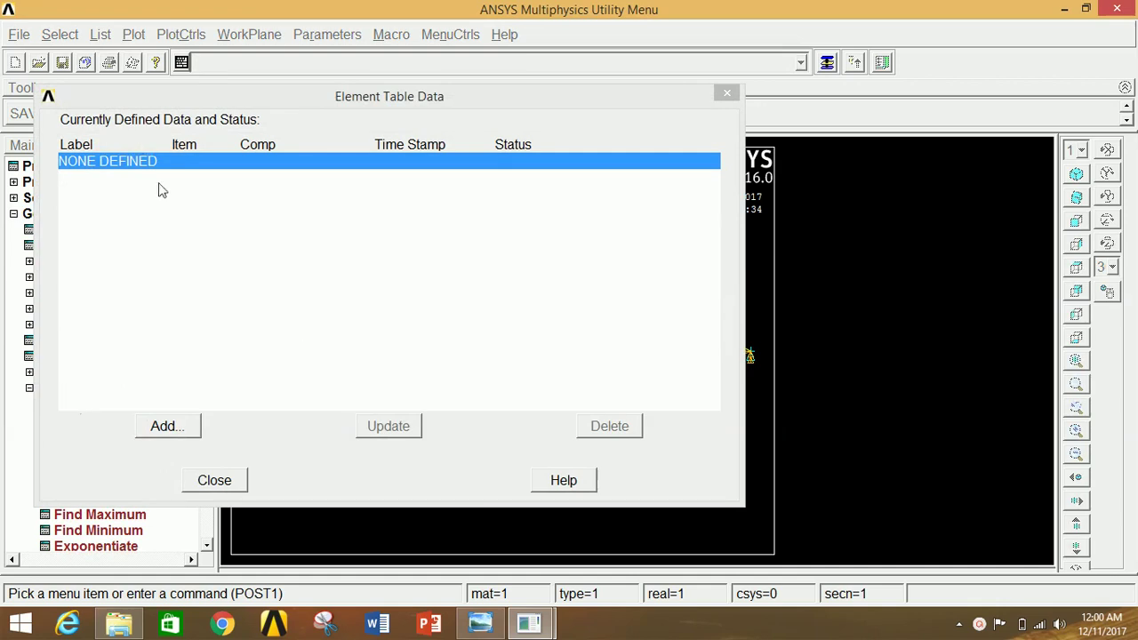
{"action": "left_click", "coordinate": [180, 433]}
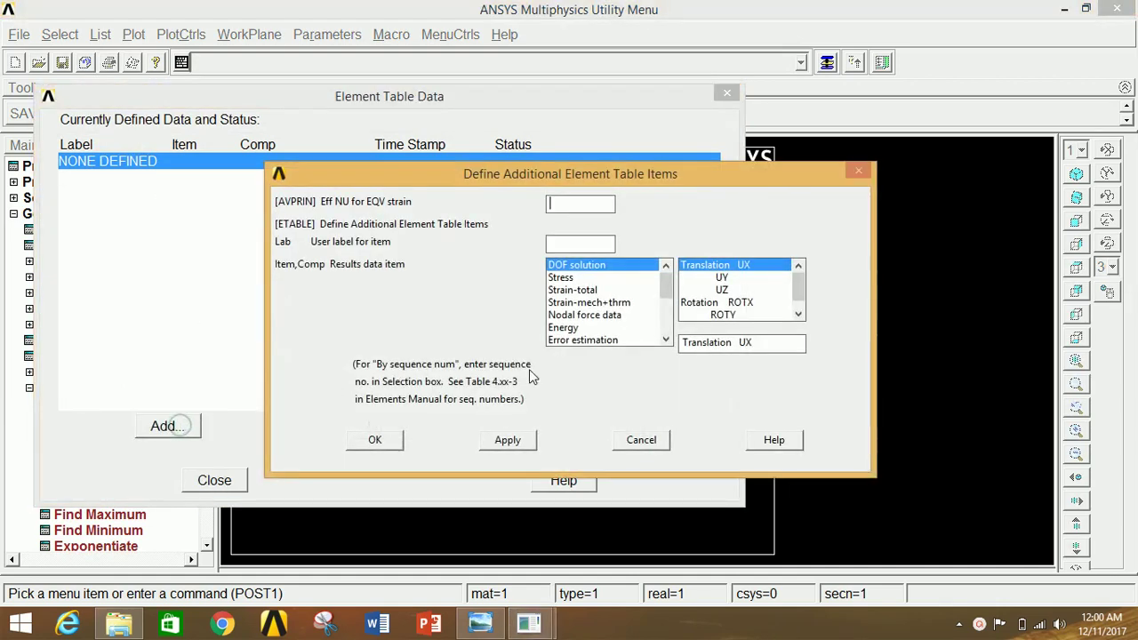
{"action": "left_click_drag", "start_coordinate": [665, 283], "coordinate": [665, 320]}
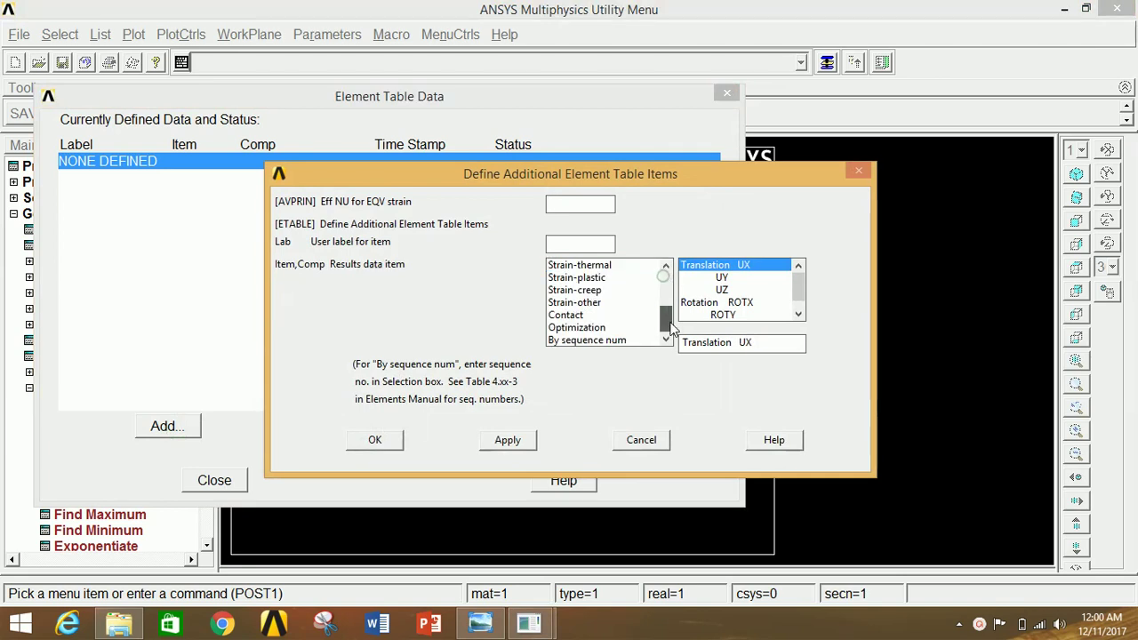
{"action": "left_click", "coordinate": [628, 342]}
{"action": "type", "text": "3"}
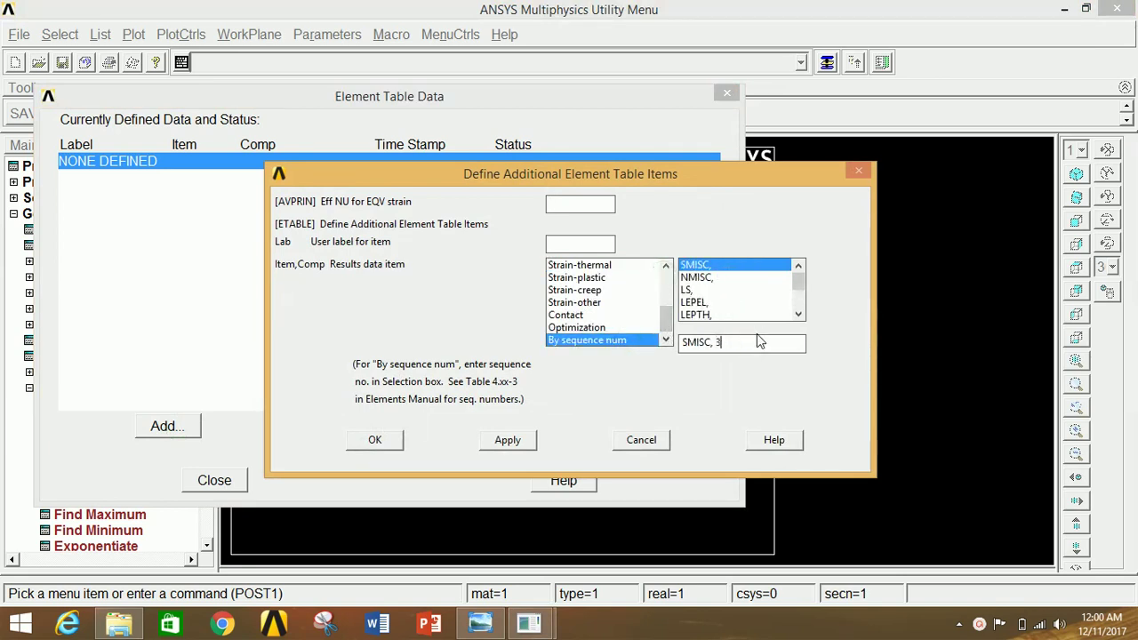
{"action": "left_click", "coordinate": [508, 440]}
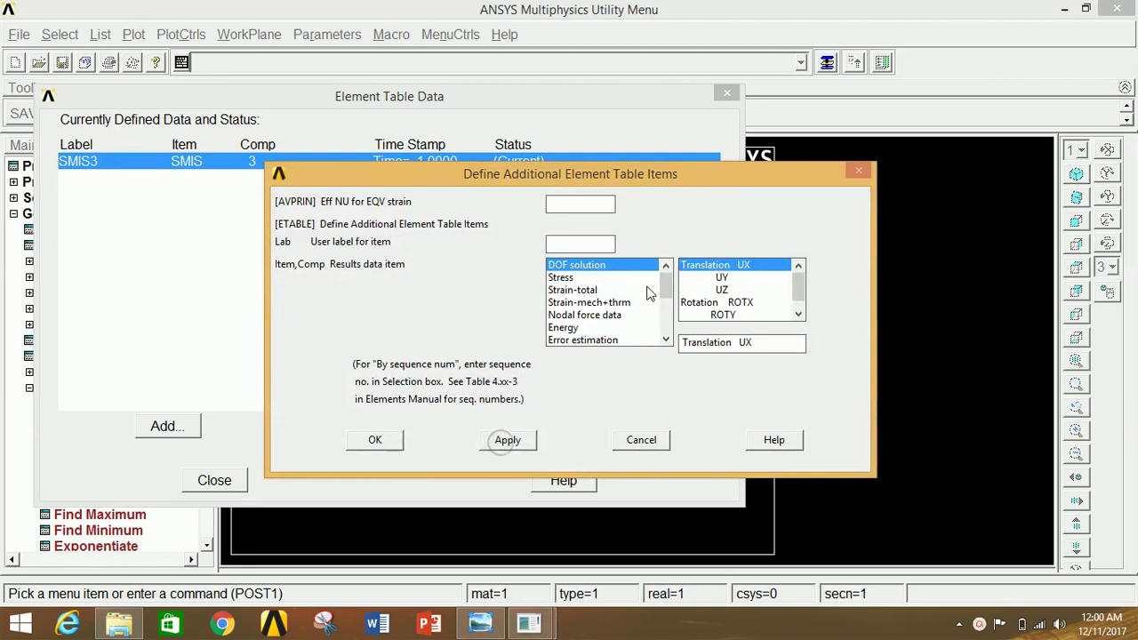
{"action": "scroll", "coordinate": [663, 292], "scroll_direction": "down", "scroll_amount": 3}
{"action": "left_click", "coordinate": [627, 341]}
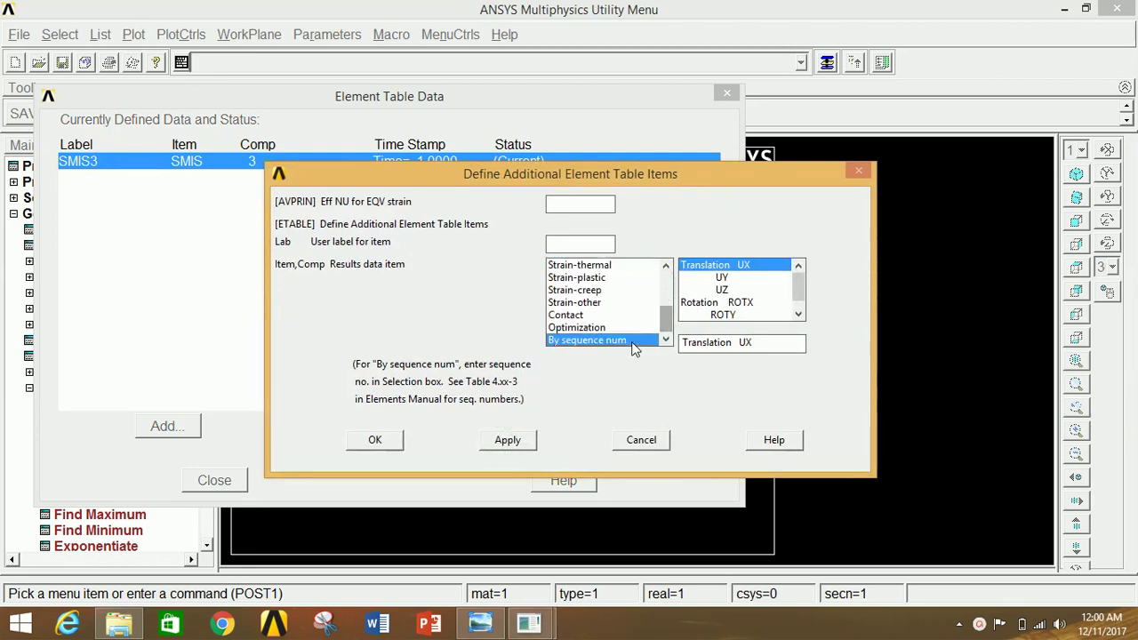
{"action": "left_click", "coordinate": [716, 343]}
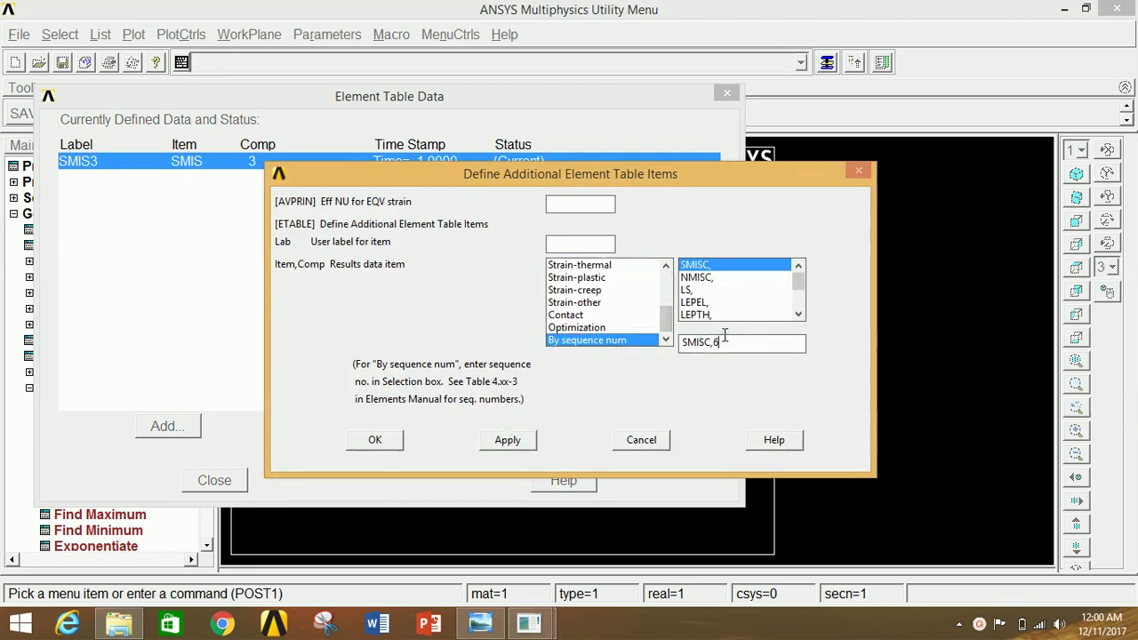
{"action": "left_click", "coordinate": [508, 439]}
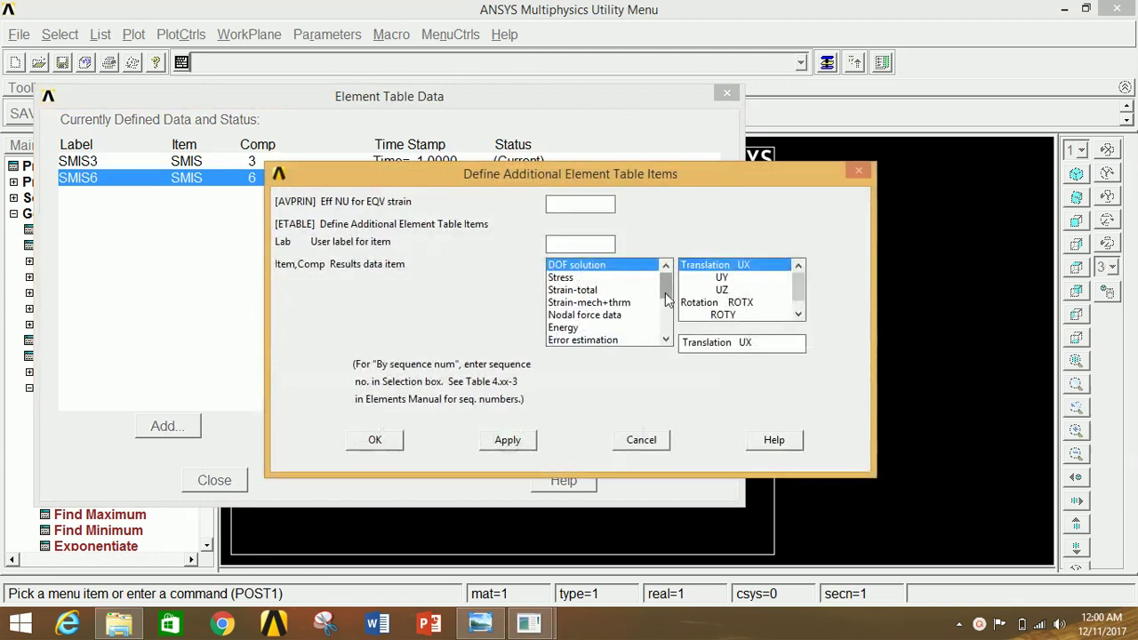
Step: Add element table items SMISC 16 and SMISC 19 and finish defining
{"action": "scroll", "coordinate": [667, 301], "scroll_direction": "down", "scroll_amount": 3}
{"action": "left_click", "coordinate": [641, 341]}
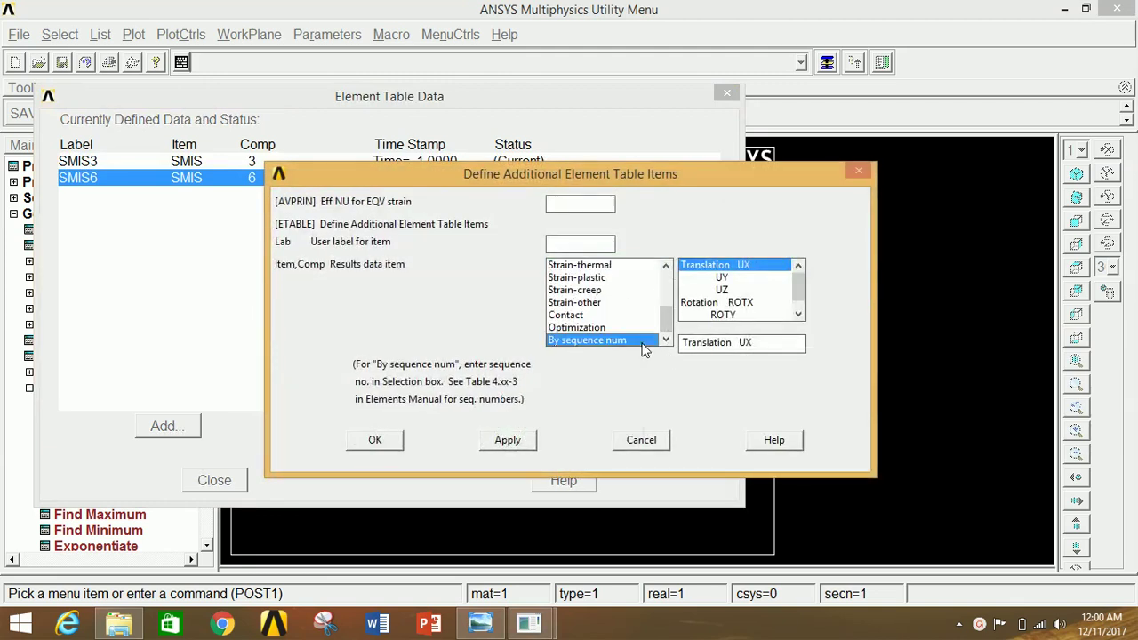
{"action": "left_click", "coordinate": [762, 344]}
{"action": "type", "text": "16"}
{"action": "left_click", "coordinate": [508, 439]}
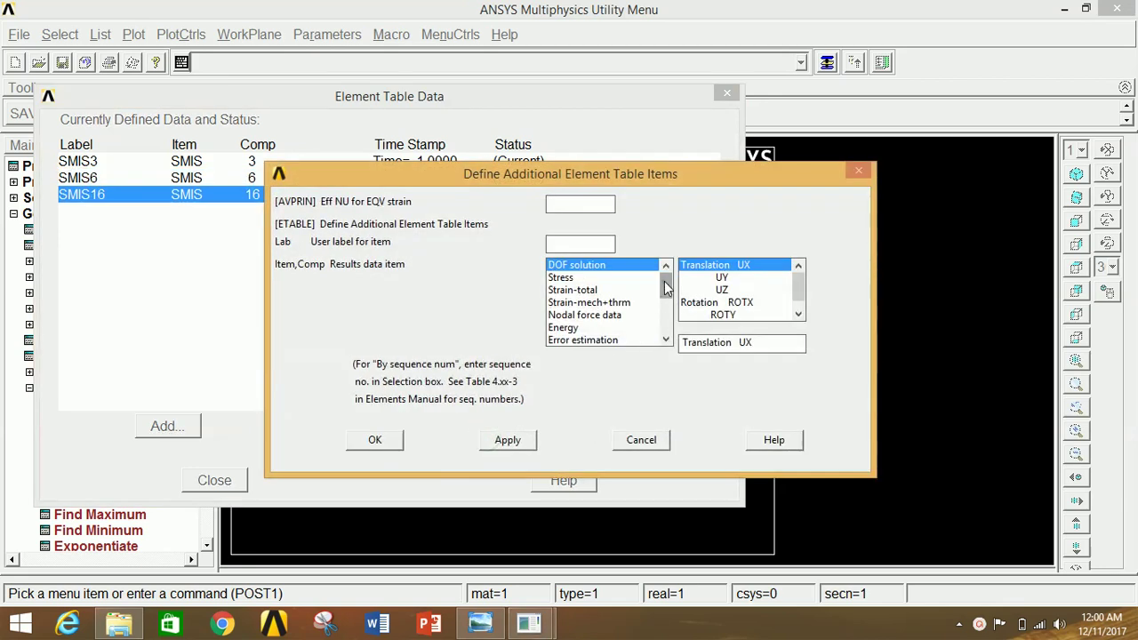
{"action": "scroll", "coordinate": [667, 286], "scroll_direction": "down", "scroll_amount": 3}
{"action": "left_click", "coordinate": [614, 340]}
{"action": "left_click", "coordinate": [731, 344]}
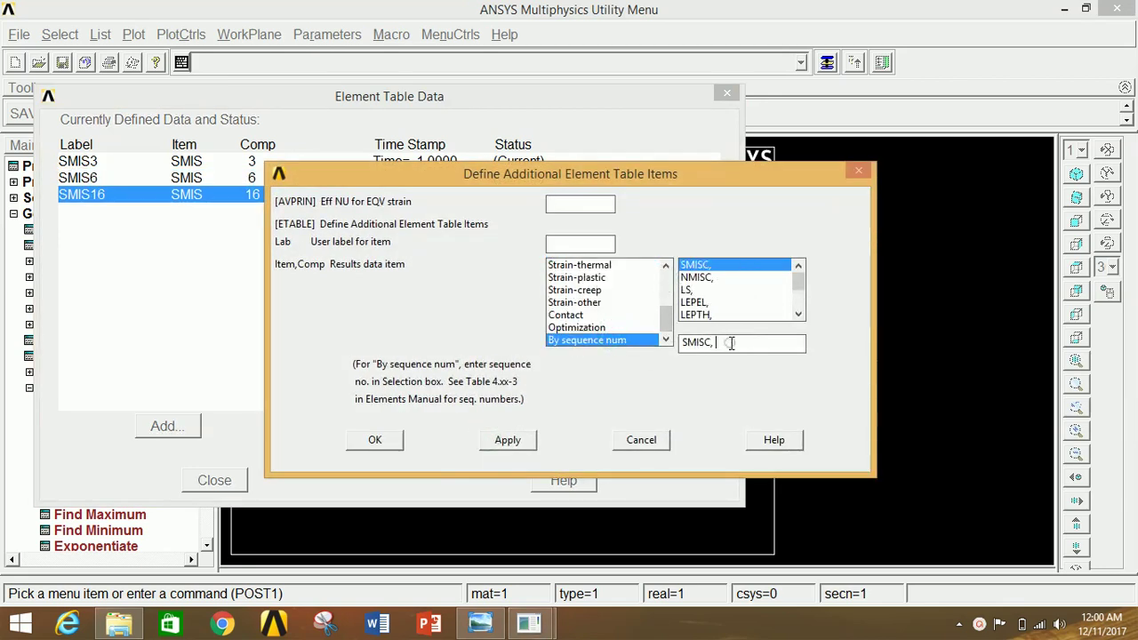
{"action": "type", "text": "19"}
{"action": "left_click", "coordinate": [374, 439]}
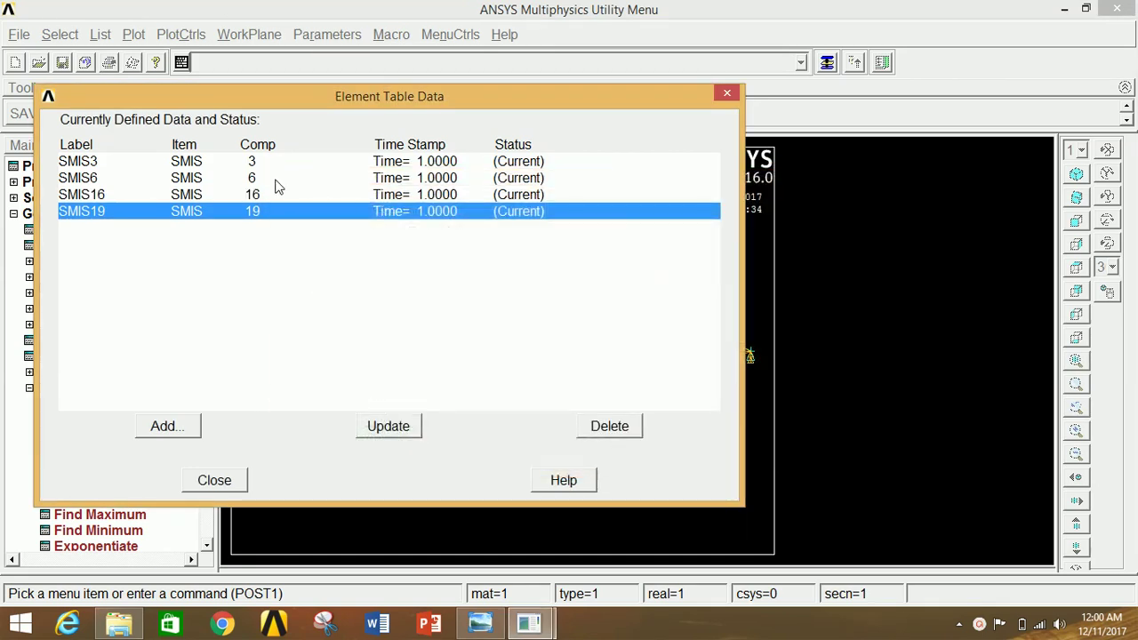
Step: Review the defined entries SMIS3, SMIS6, SMIS16 and SMIS19, then close the table list
{"action": "left_click", "coordinate": [255, 167]}
{"action": "left_click", "coordinate": [267, 197]}
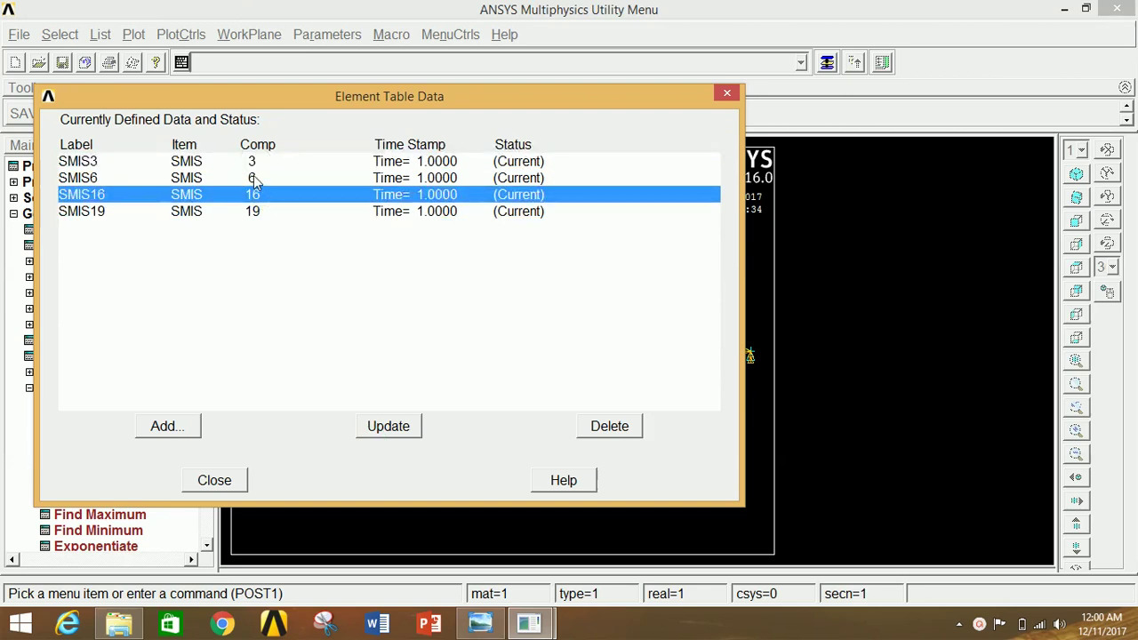
{"action": "left_click", "coordinate": [255, 181]}
{"action": "left_click", "coordinate": [262, 217]}
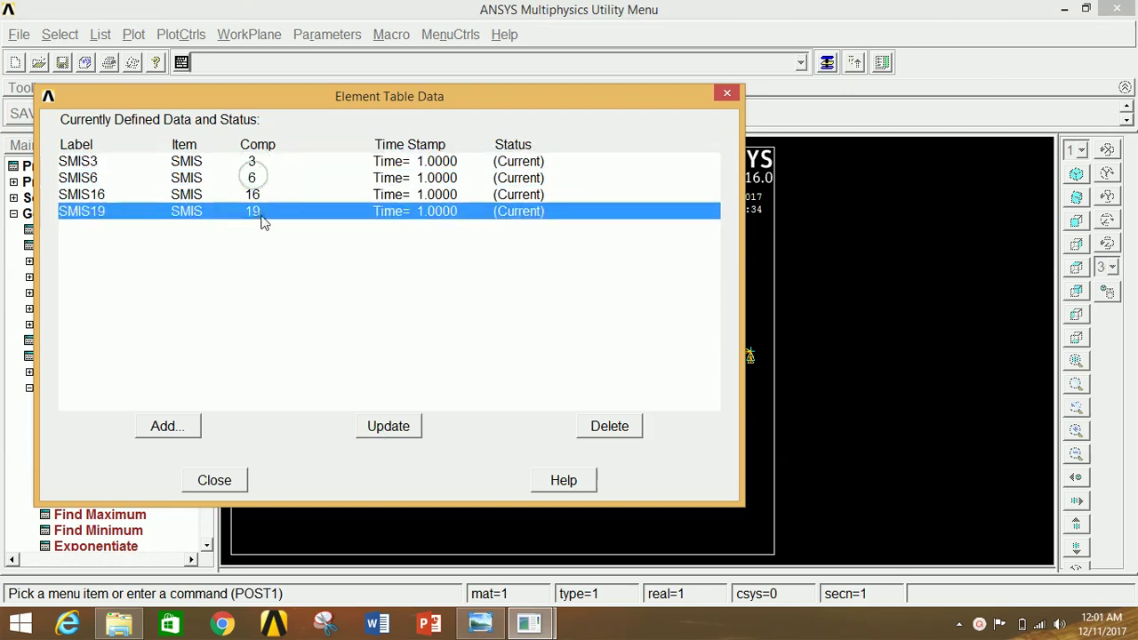
{"action": "left_click", "coordinate": [222, 489]}
{"action": "left_click", "coordinate": [71, 296]}
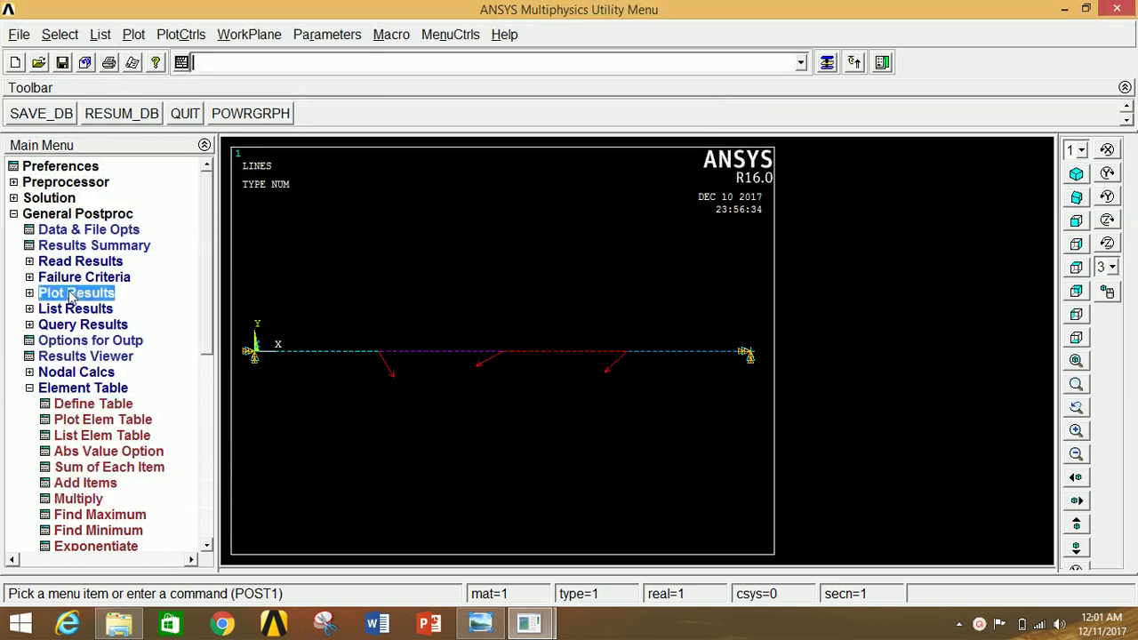
Step: Plot the deformed beam shape together with the undeformed outline
{"action": "left_click", "coordinate": [76, 312]}
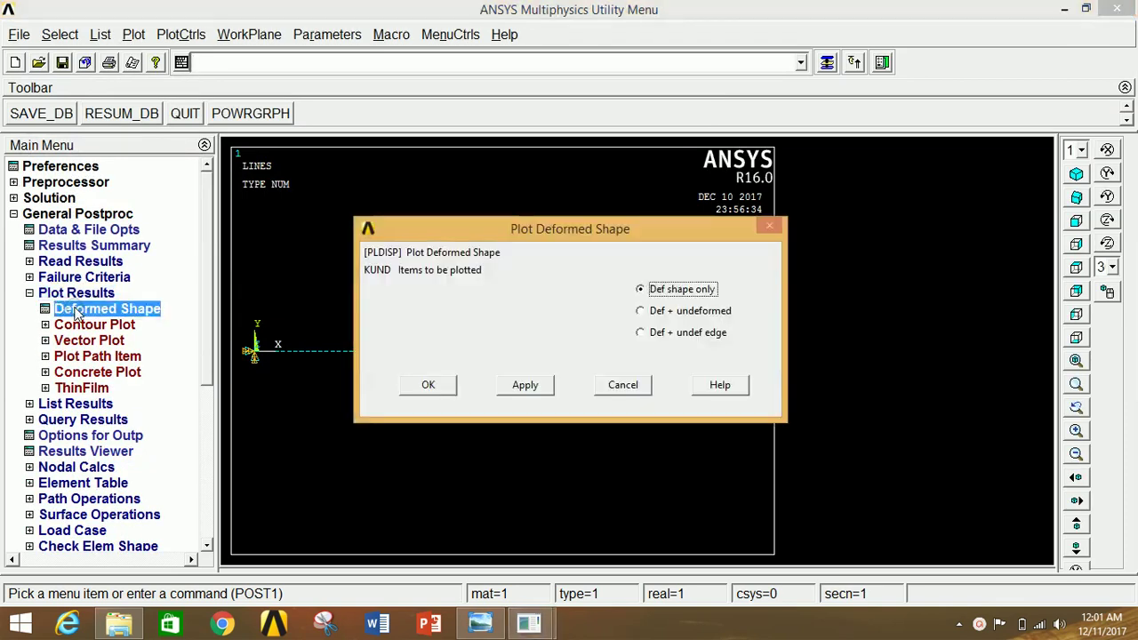
{"action": "left_click", "coordinate": [657, 316]}
{"action": "left_click", "coordinate": [437, 385]}
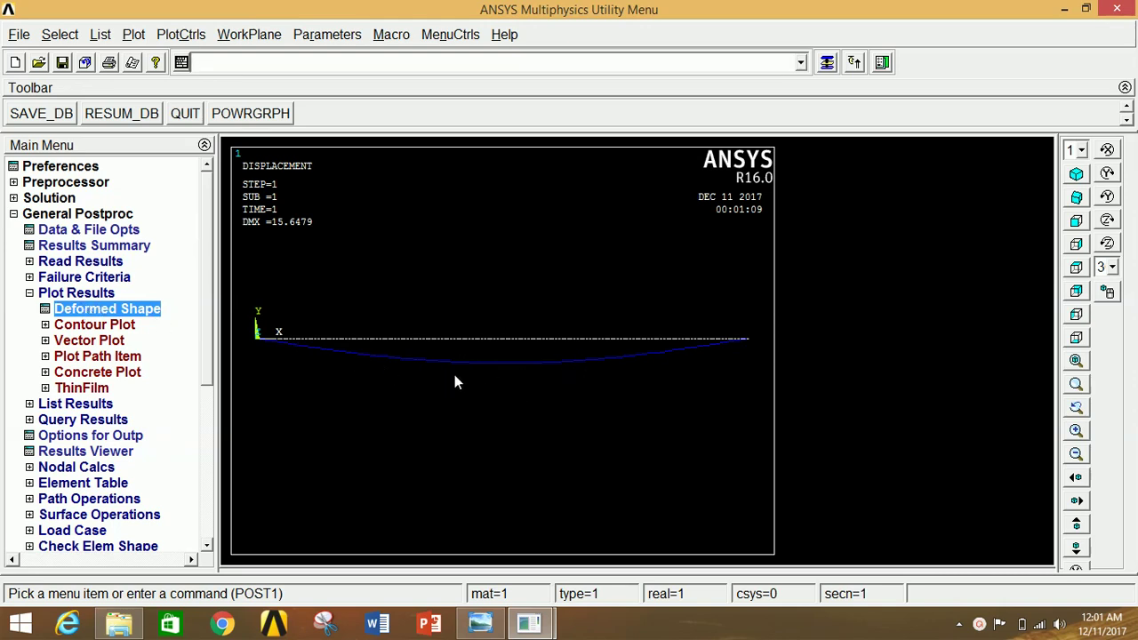
Step: Turn /ESHAPE on to show real element cross-sections and switch to isometric view
{"action": "left_click", "coordinate": [182, 36]}
{"action": "mouse_move", "coordinate": [215, 147]}
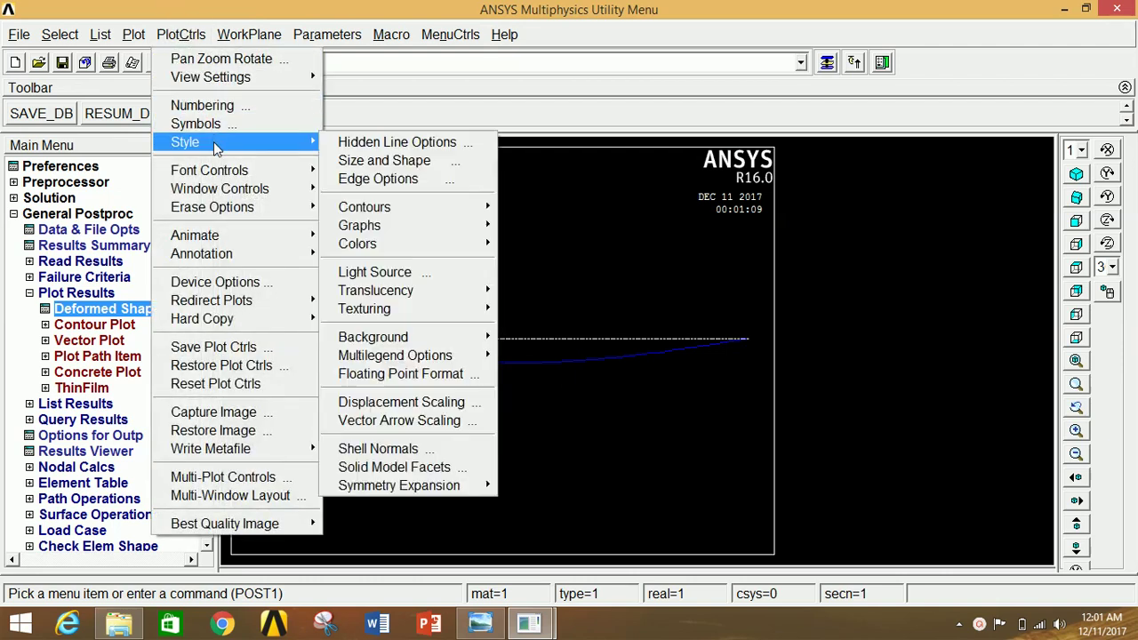
{"action": "left_click", "coordinate": [215, 147]}
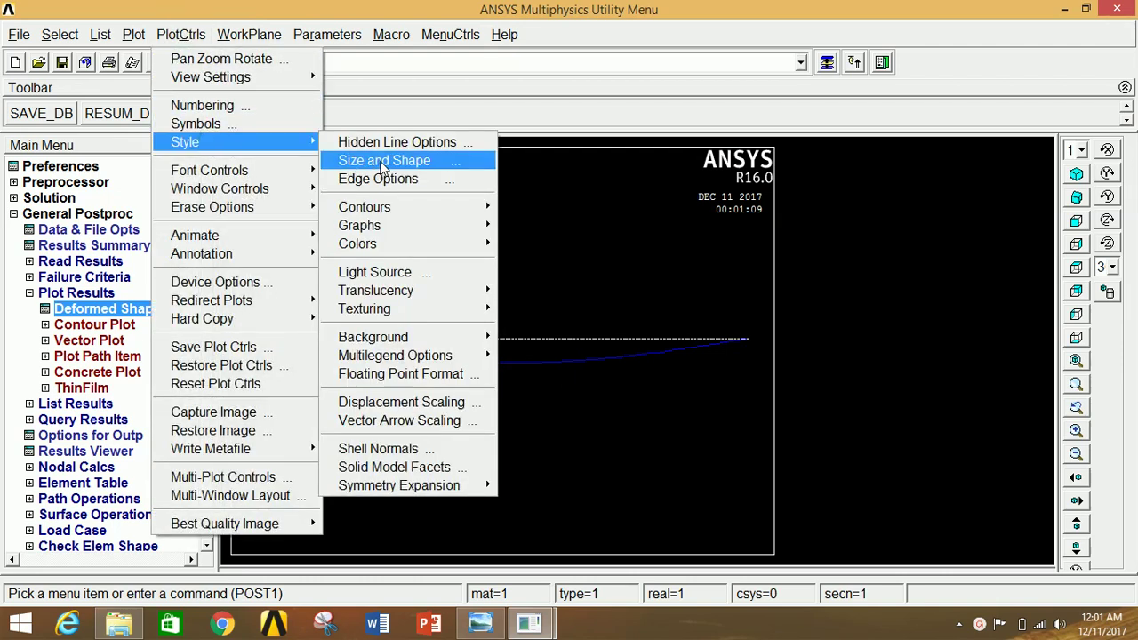
{"action": "left_click", "coordinate": [382, 164]}
{"action": "left_click", "coordinate": [641, 146]}
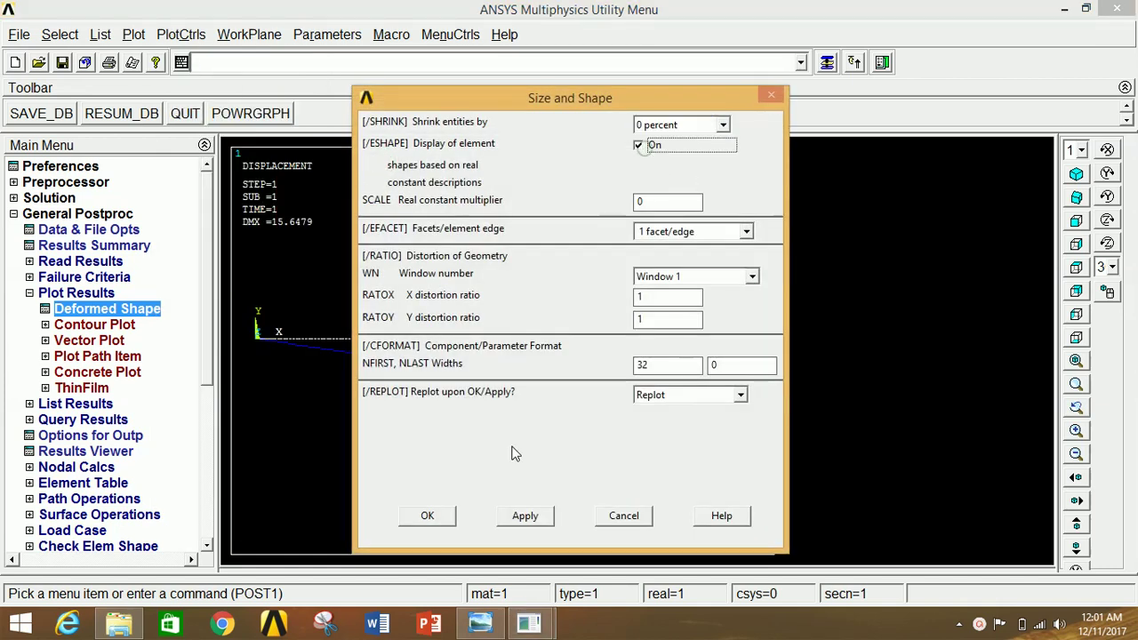
{"action": "left_click", "coordinate": [427, 516]}
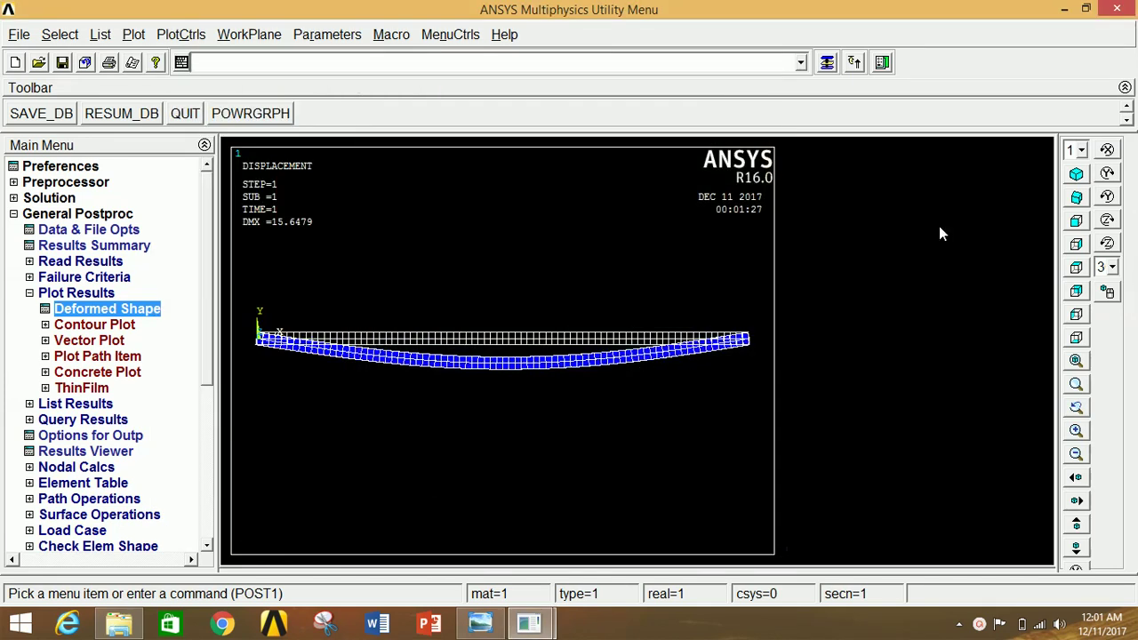
{"action": "left_click", "coordinate": [1077, 176]}
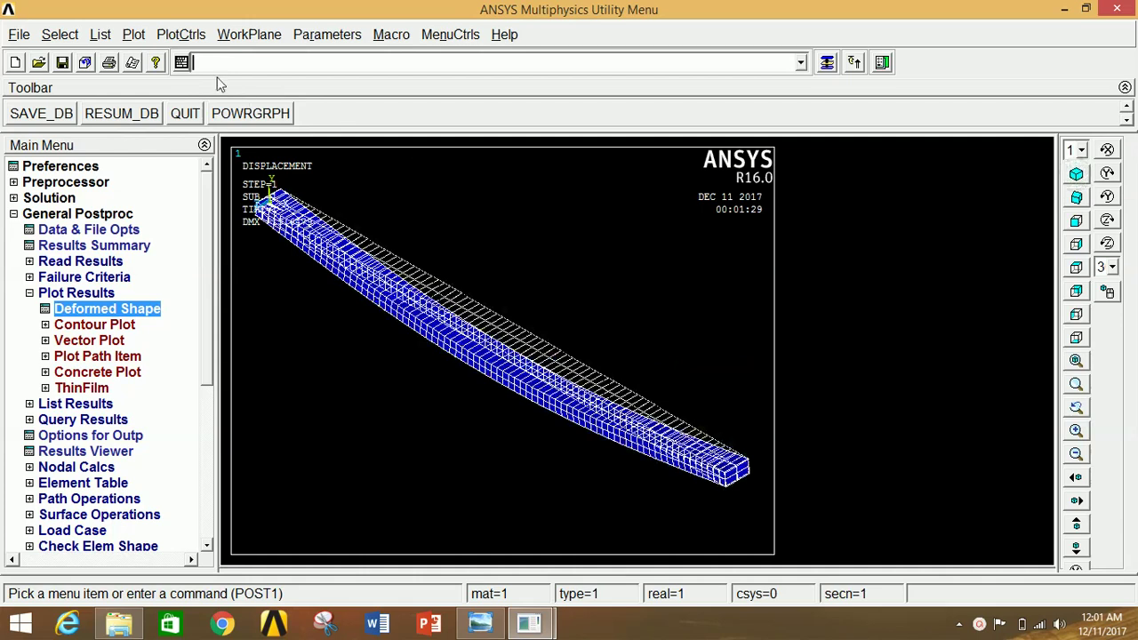
{"action": "left_click", "coordinate": [182, 35]}
{"action": "mouse_move", "coordinate": [189, 238]}
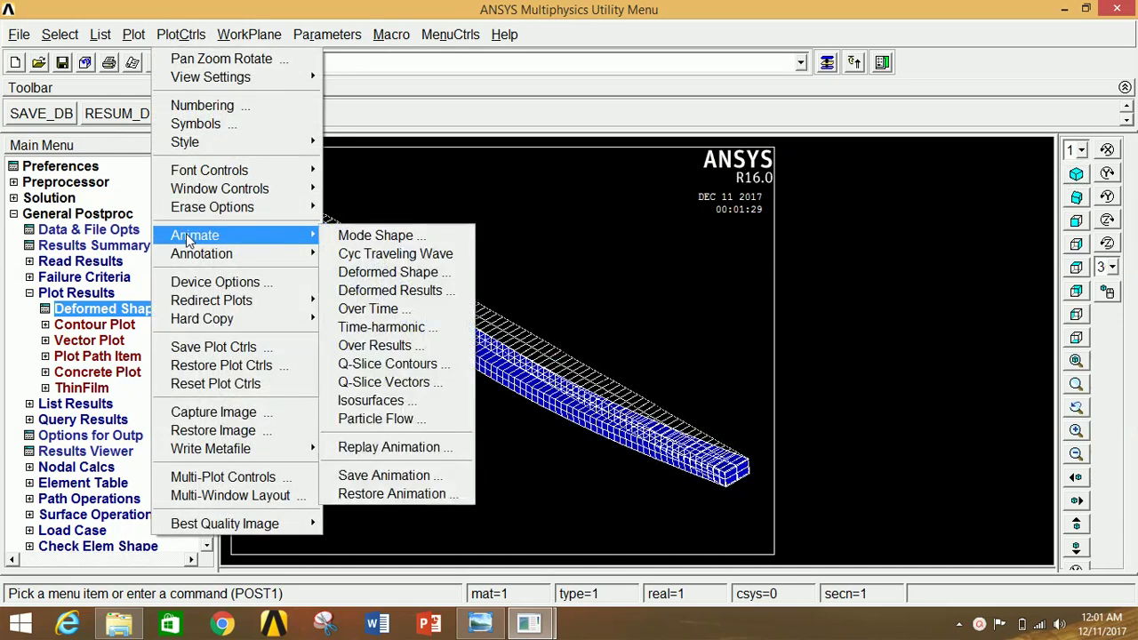
Step: Animate the deformed shape with 10 frames and 0.5 s delay, then close the Animation Controller
{"action": "left_click", "coordinate": [377, 274]}
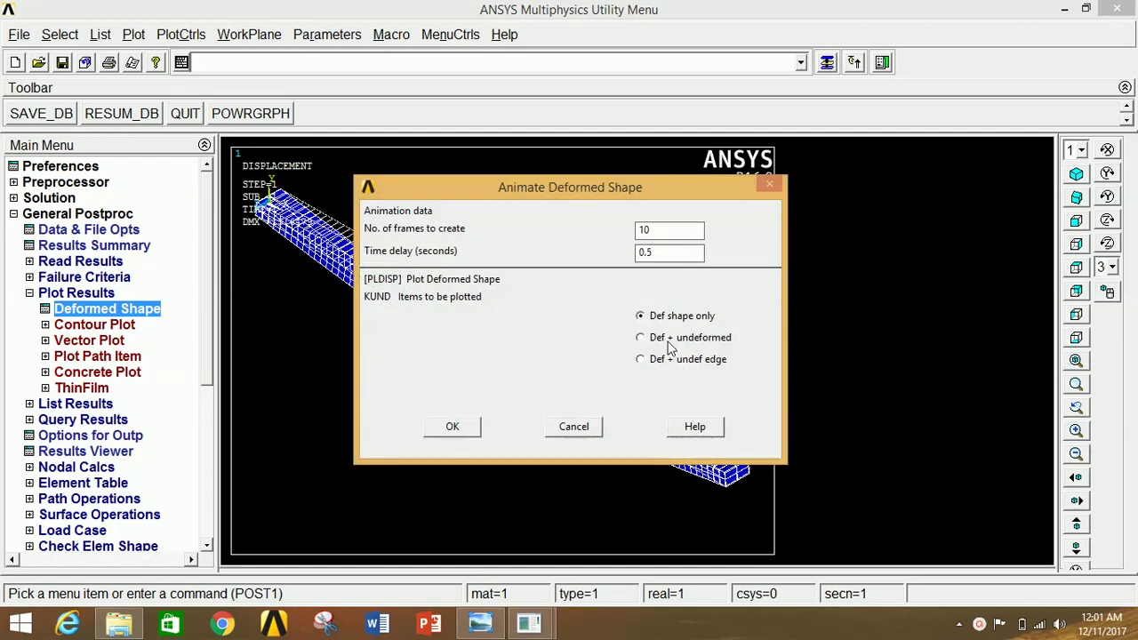
{"action": "left_click", "coordinate": [451, 430]}
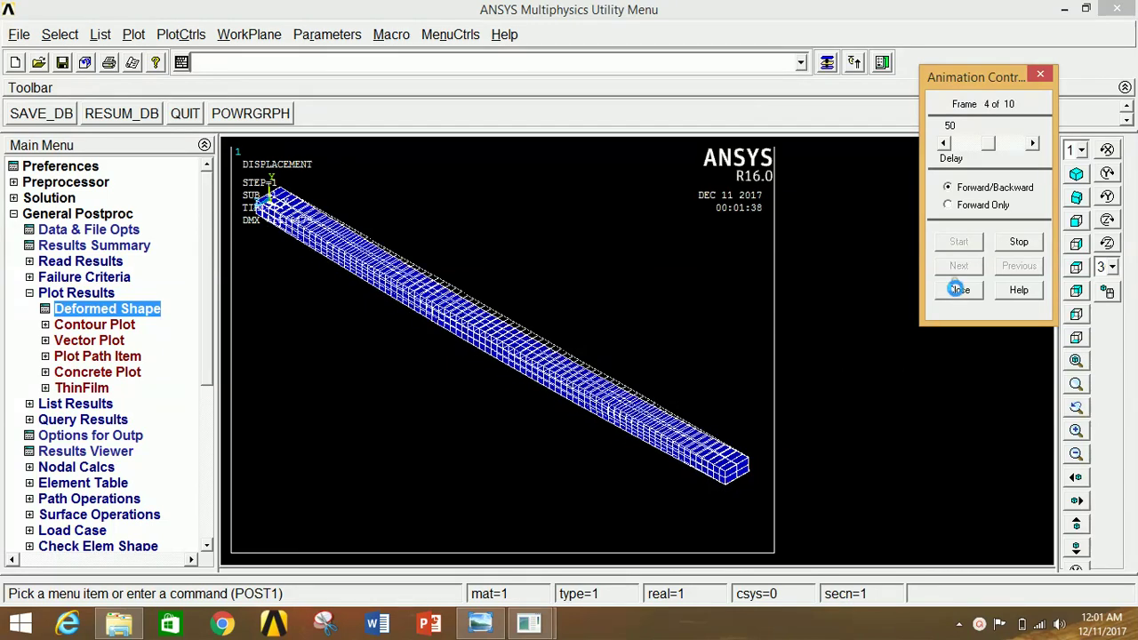
{"action": "left_click", "coordinate": [959, 290]}
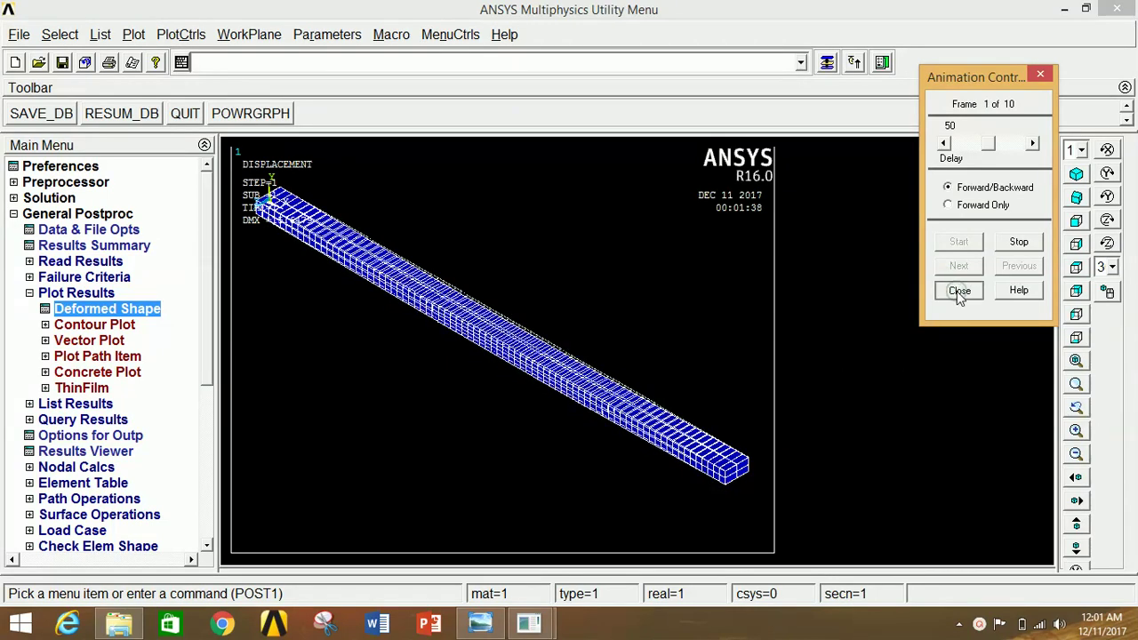
{"action": "left_click", "coordinate": [95, 324]}
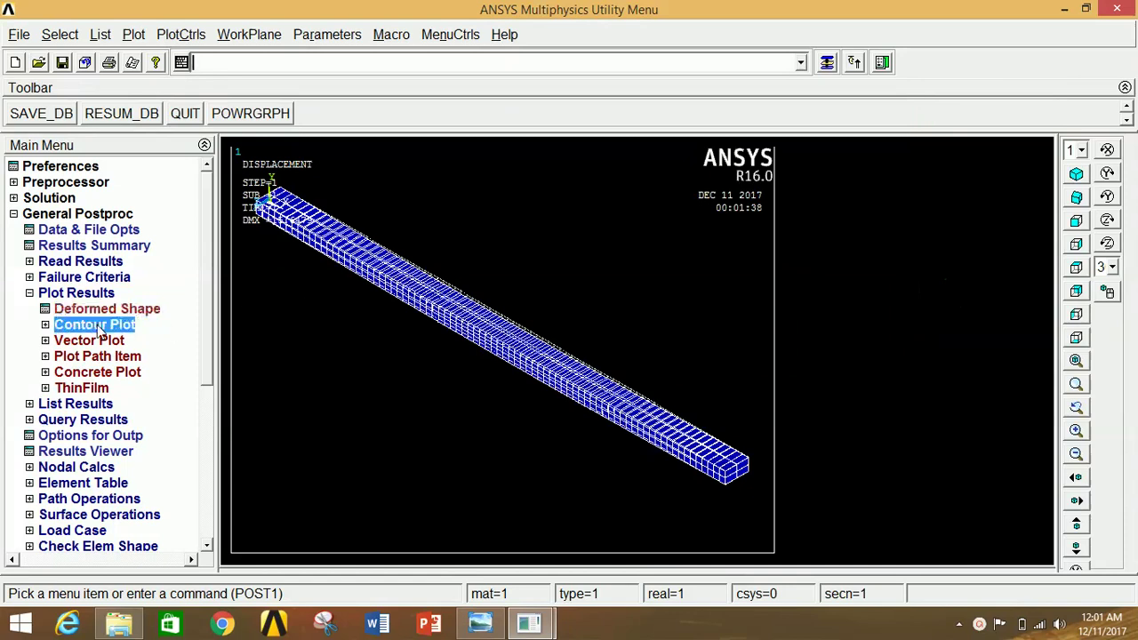
Step: Contour the nodal displacement vector sum on the beam
{"action": "left_click", "coordinate": [104, 342]}
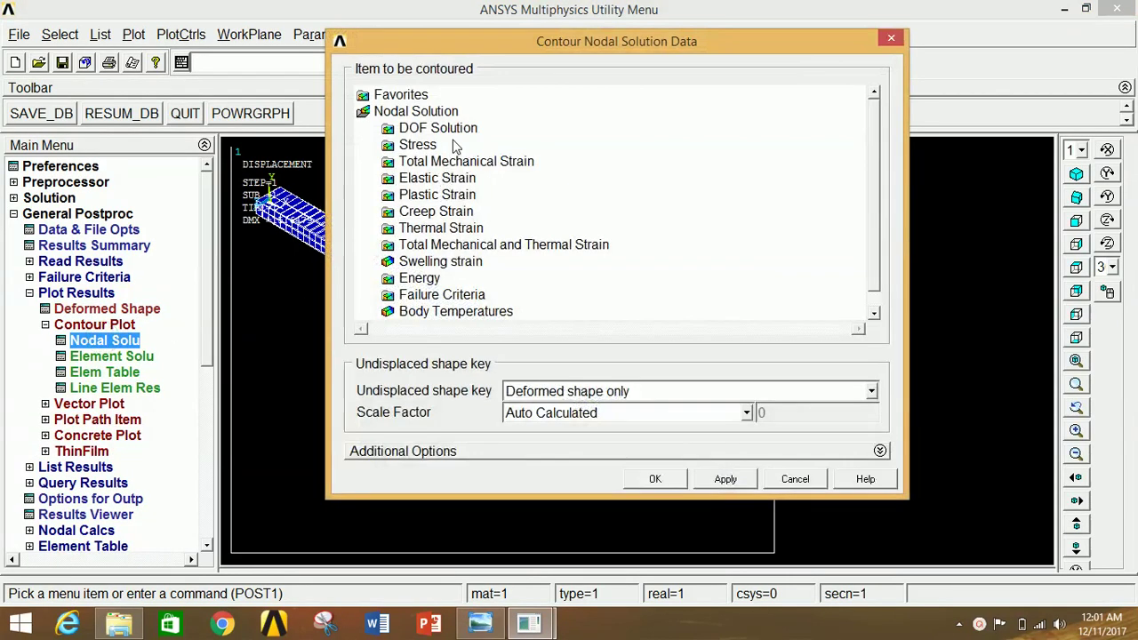
{"action": "left_click", "coordinate": [452, 129]}
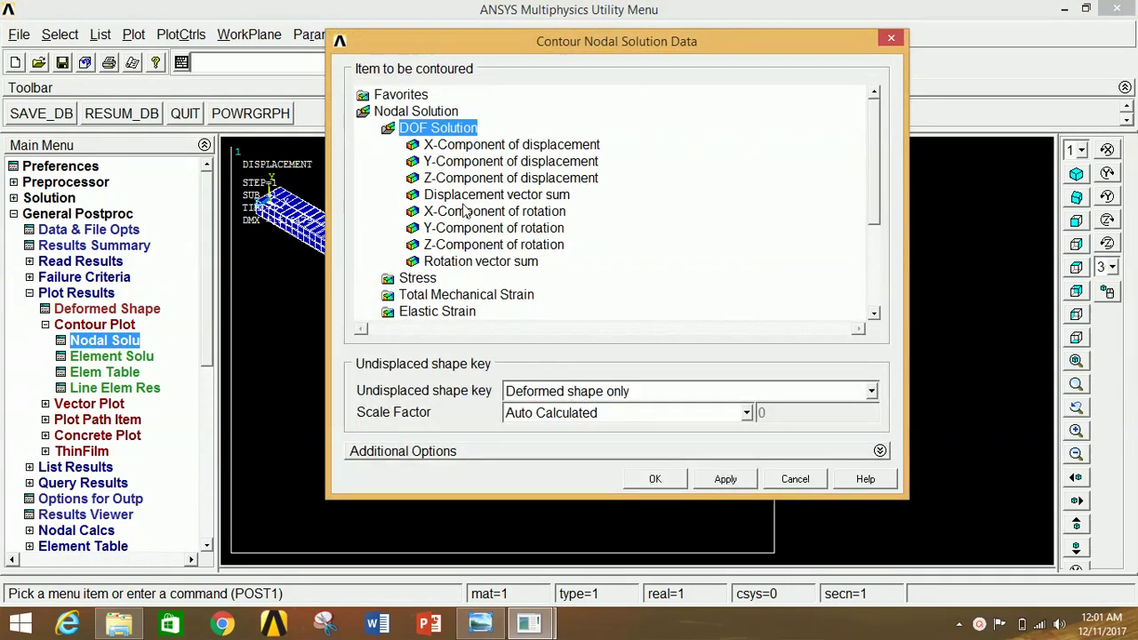
{"action": "left_click", "coordinate": [464, 197]}
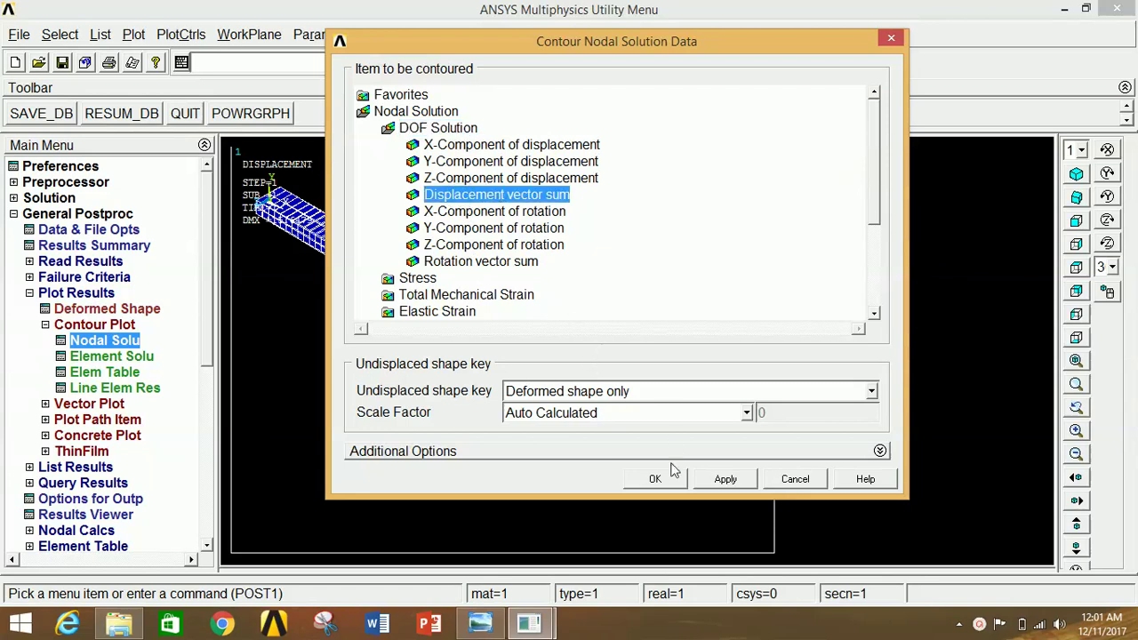
{"action": "left_click", "coordinate": [636, 480]}
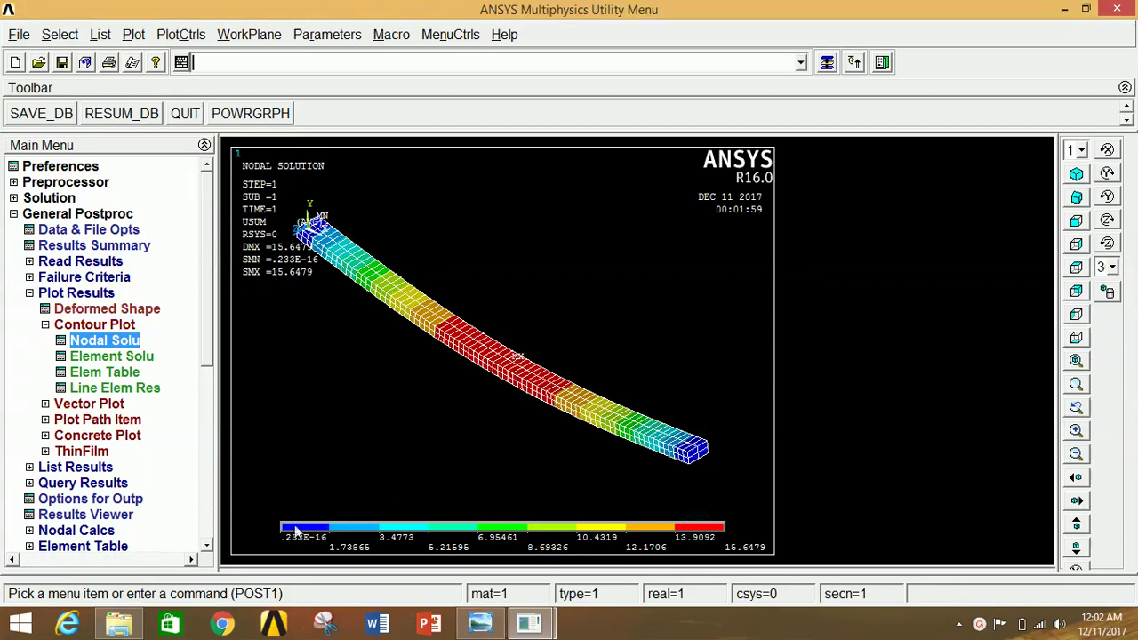
Step: Replace it with a nodal von Mises stress (SEQV) contour
{"action": "left_click", "coordinate": [111, 345]}
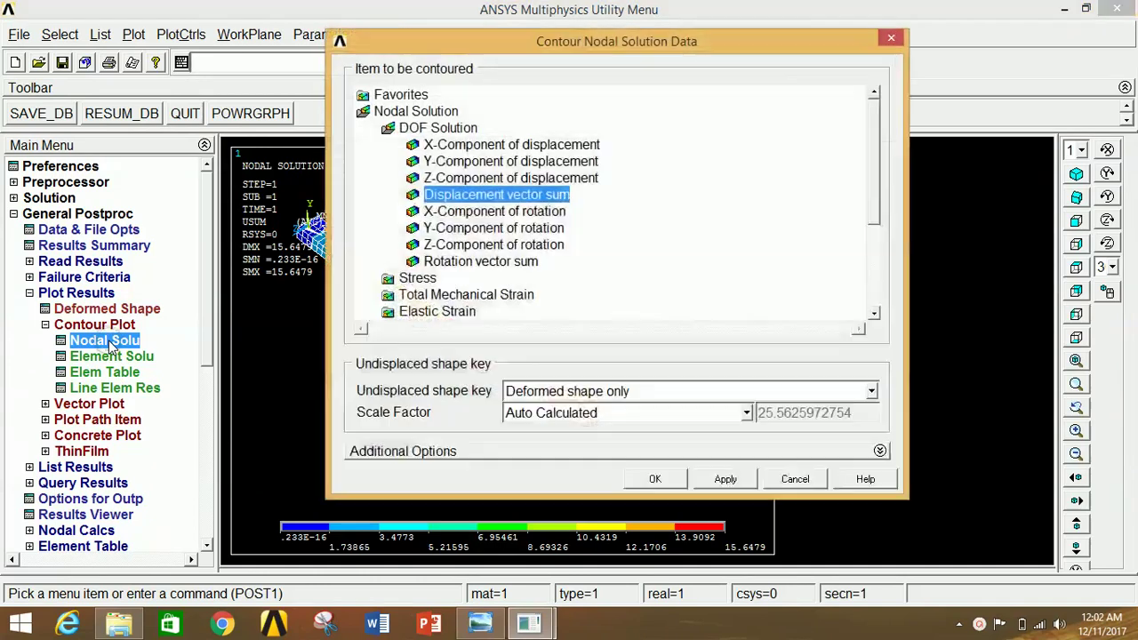
{"action": "left_click", "coordinate": [425, 281]}
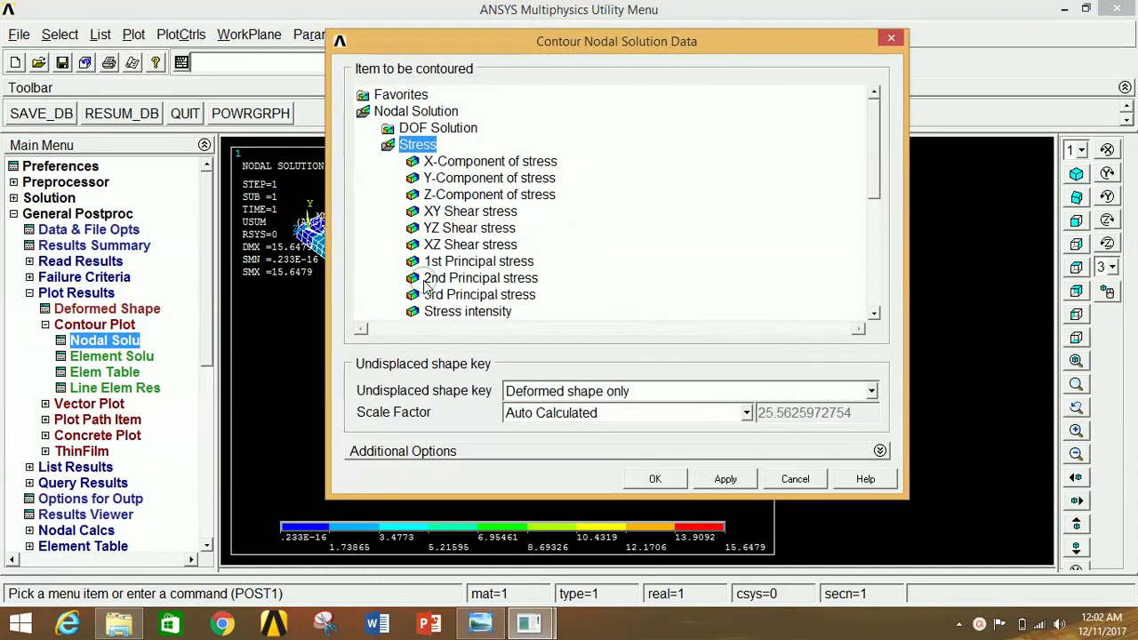
{"action": "scroll", "coordinate": [870, 142], "scroll_direction": "down", "scroll_amount": 4}
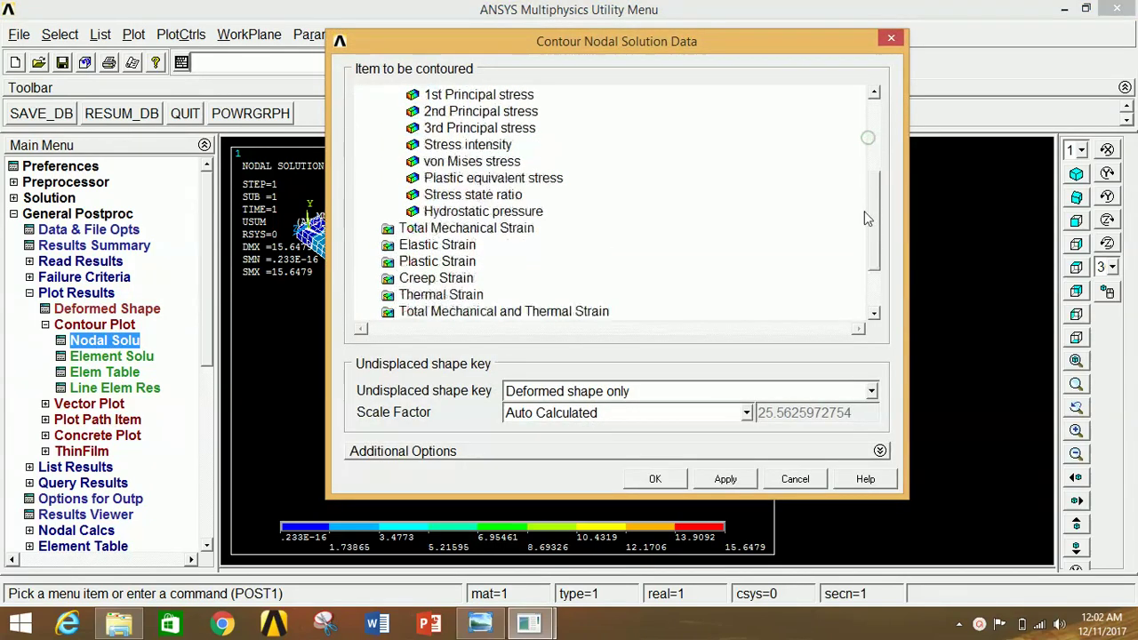
{"action": "left_click", "coordinate": [478, 165]}
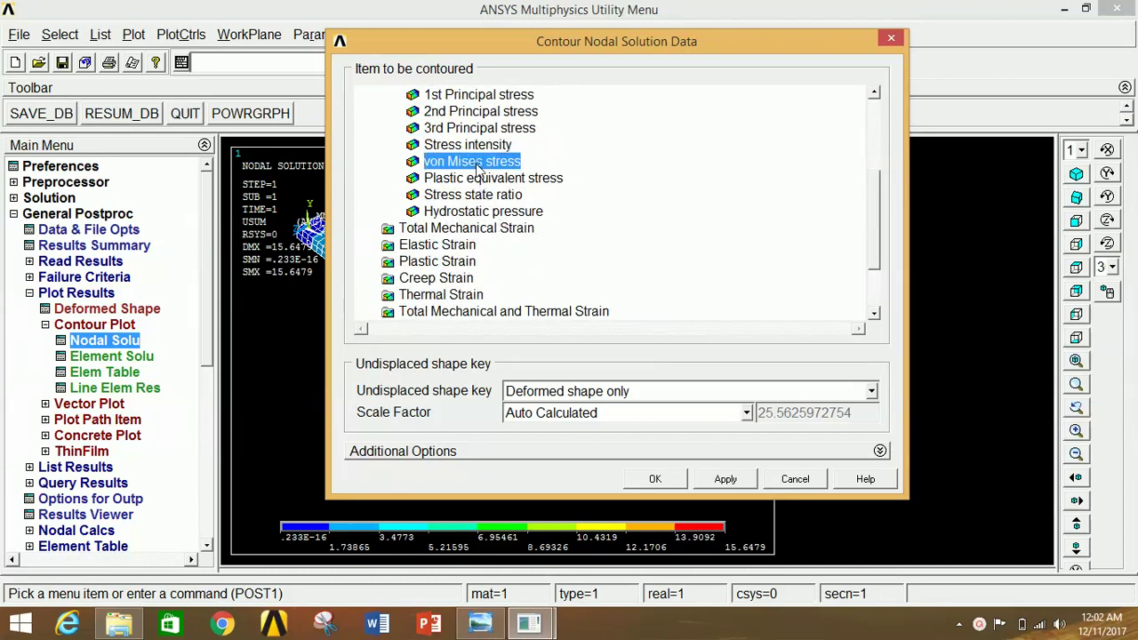
{"action": "left_click", "coordinate": [656, 479]}
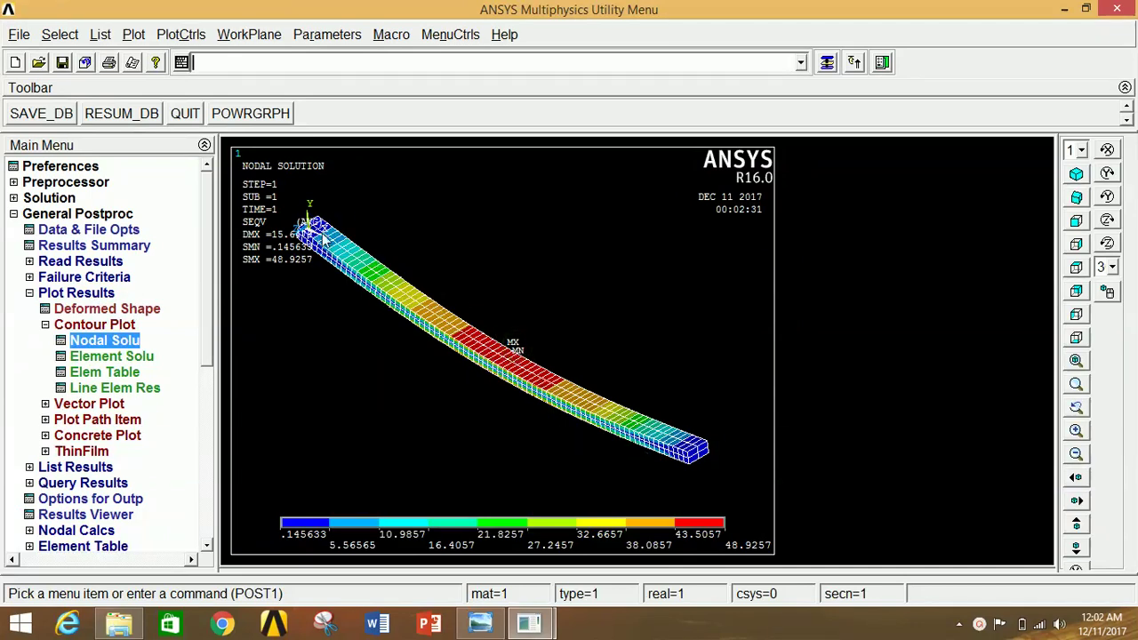
Step: Plot the SMIS3/SMIS16 line-element results and show the beam diagram in front view
{"action": "left_click", "coordinate": [131, 390]}
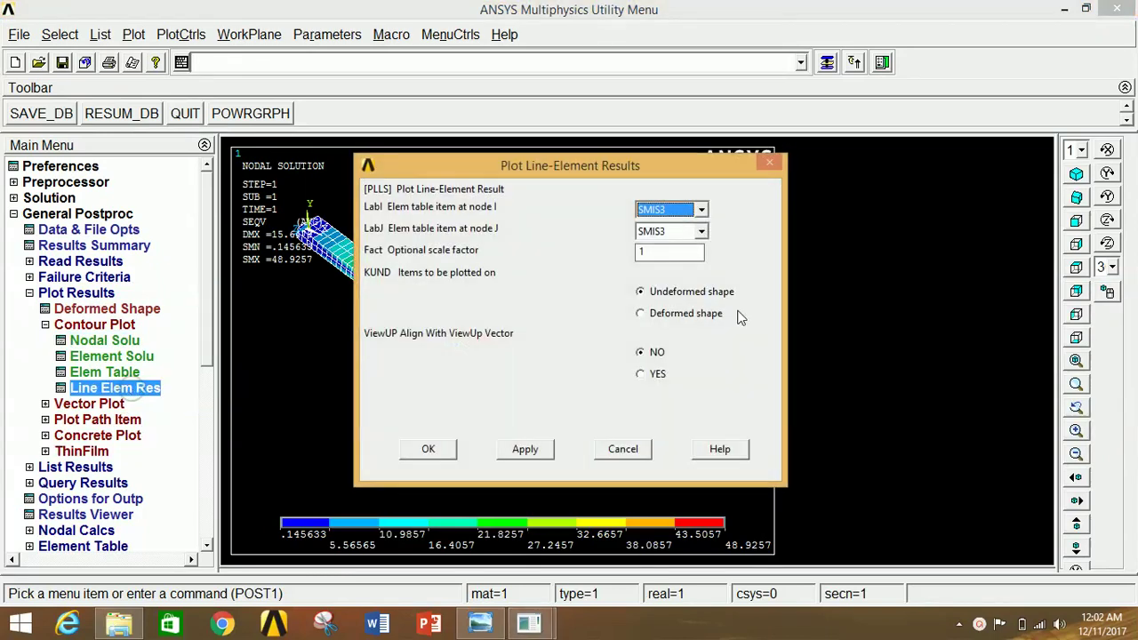
{"action": "left_click", "coordinate": [669, 231]}
{"action": "left_click", "coordinate": [665, 273]}
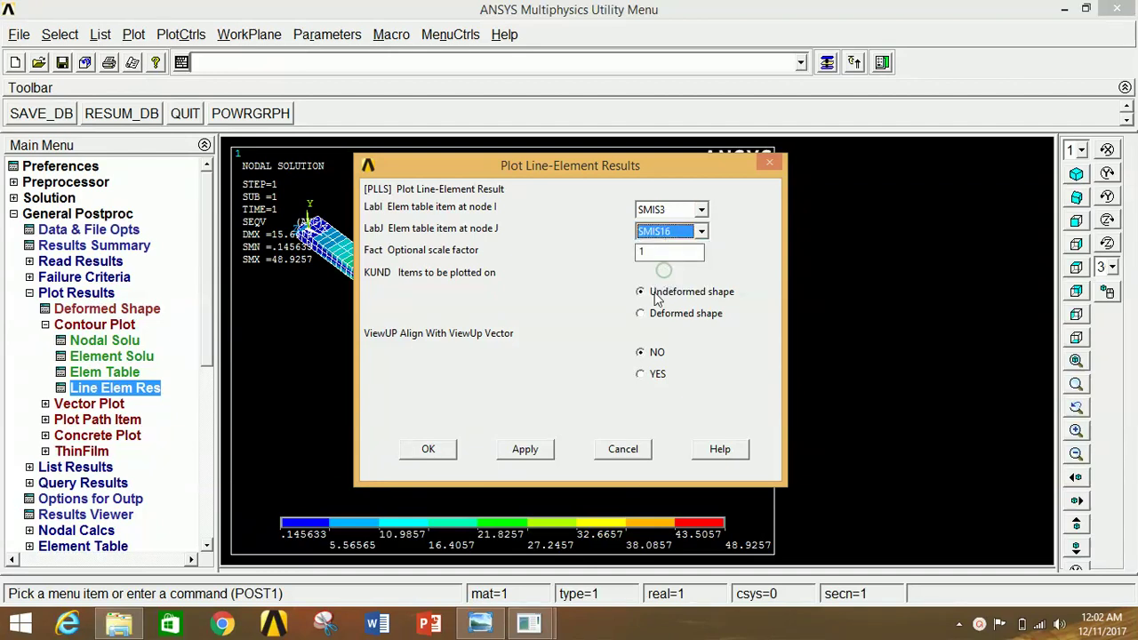
{"action": "left_click", "coordinate": [432, 448]}
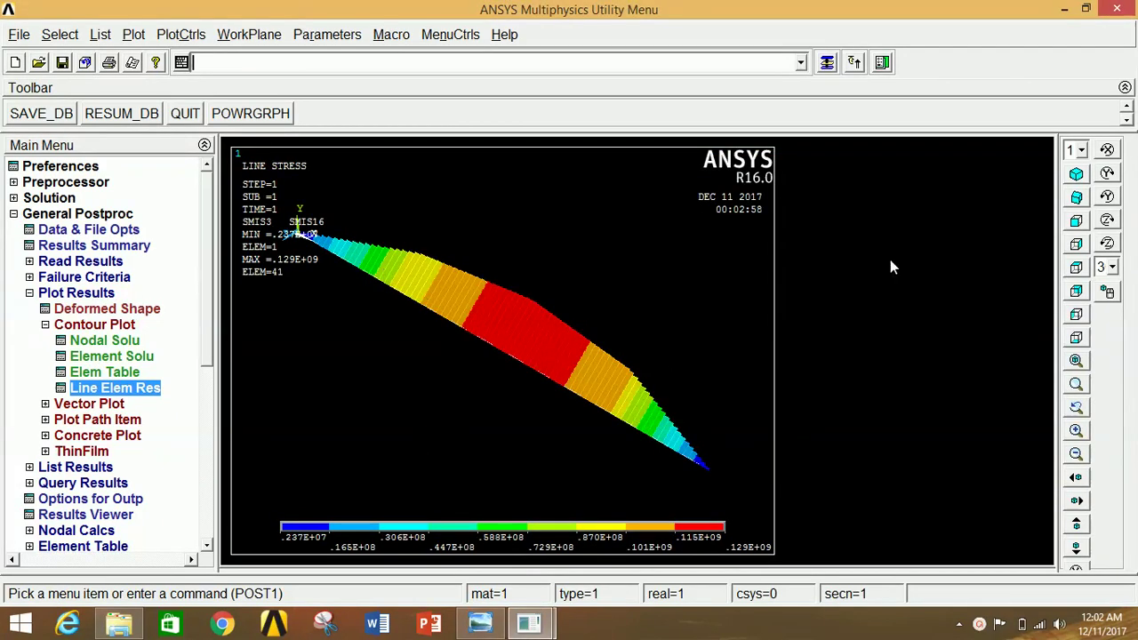
{"action": "left_click", "coordinate": [1076, 221]}
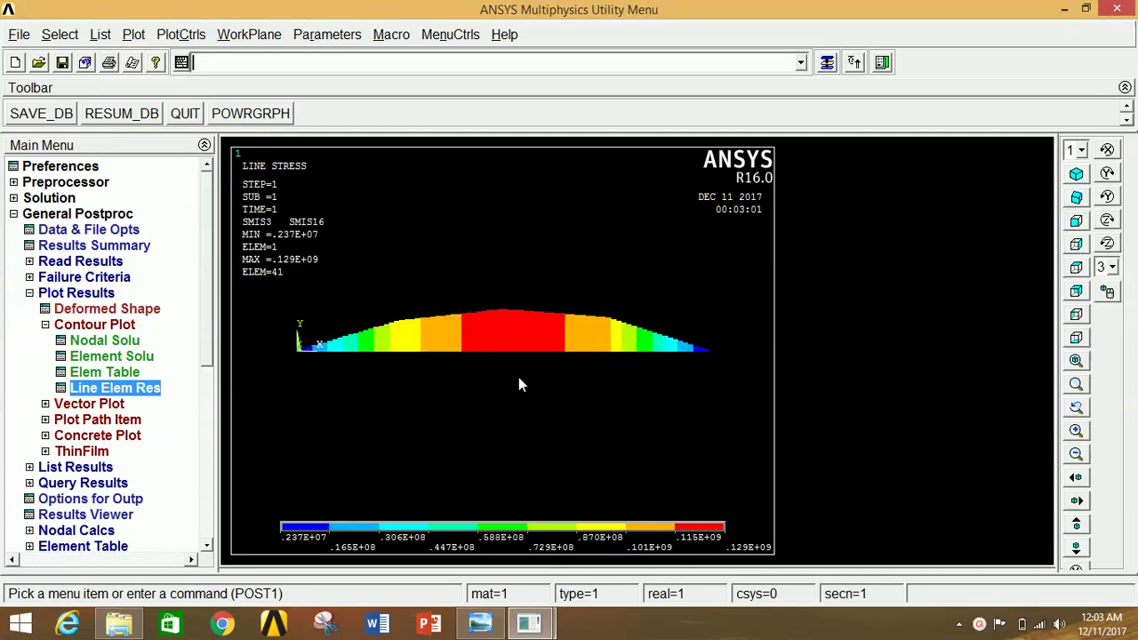
Step: Replot the line-element diagram with SMIS6 for node I and SMIS19 for node J
{"action": "left_click", "coordinate": [124, 390]}
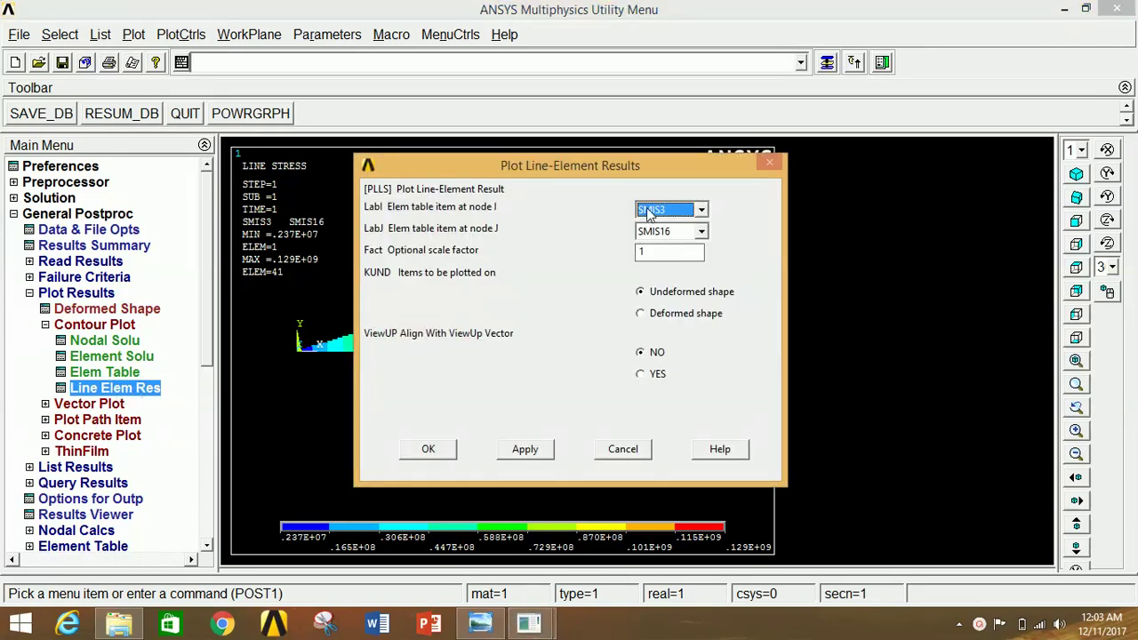
{"action": "left_click", "coordinate": [649, 210]}
{"action": "left_click", "coordinate": [663, 236]}
{"action": "left_click", "coordinate": [664, 234]}
{"action": "left_click", "coordinate": [660, 283]}
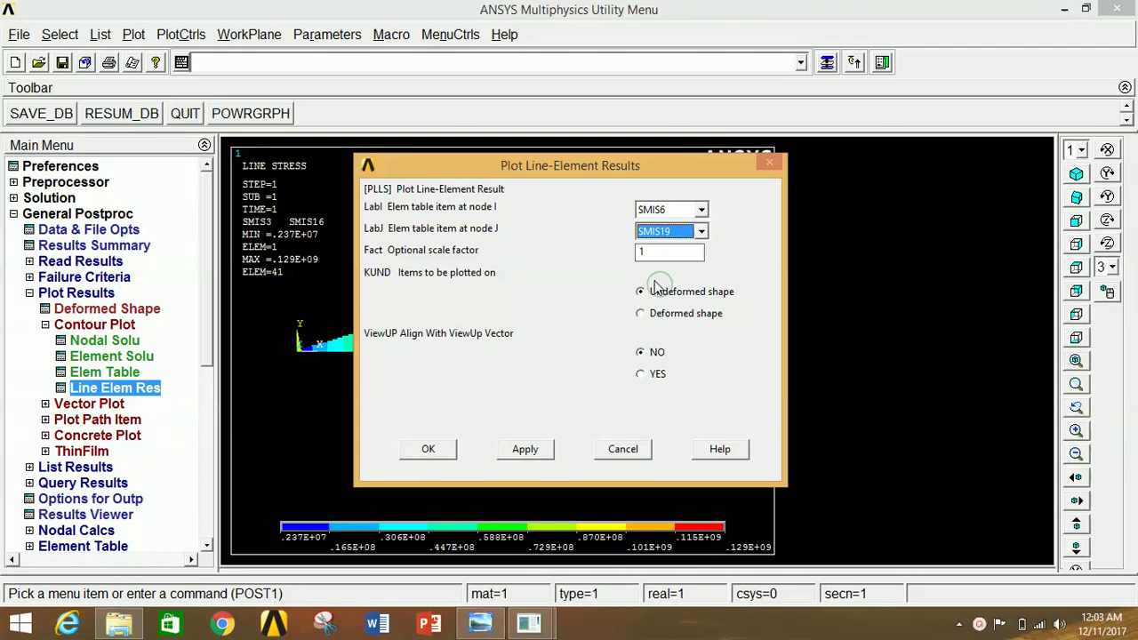
{"action": "left_click", "coordinate": [430, 450]}
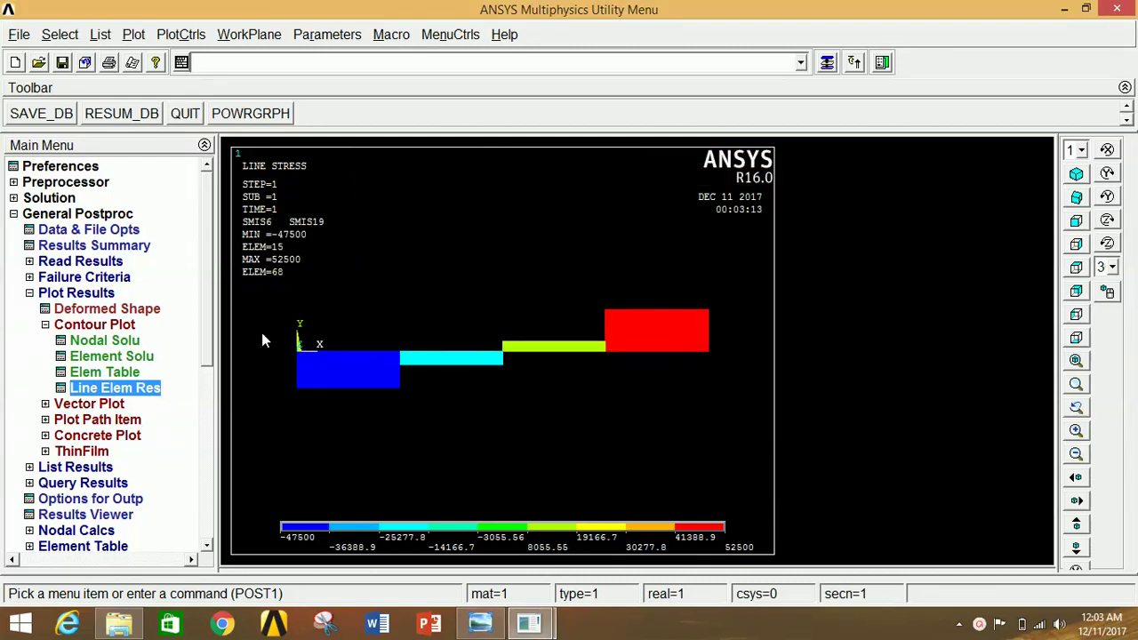
{"action": "left_click", "coordinate": [100, 297]}
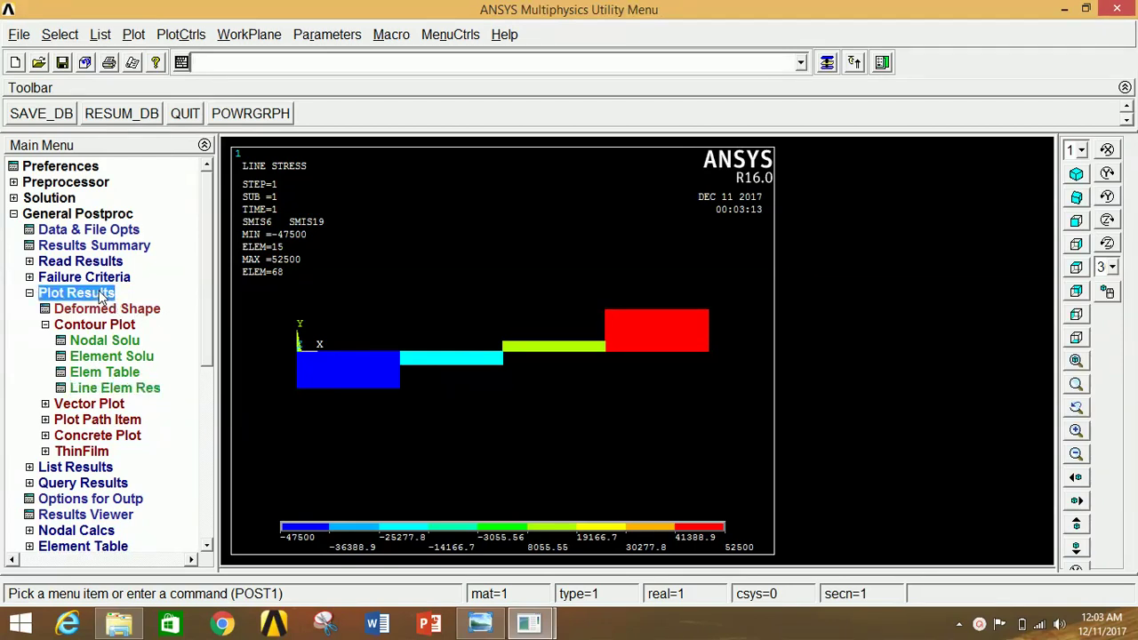
Step: List all reaction solution items (total FY 100000), then close the reaction listing
{"action": "left_click", "coordinate": [101, 297]}
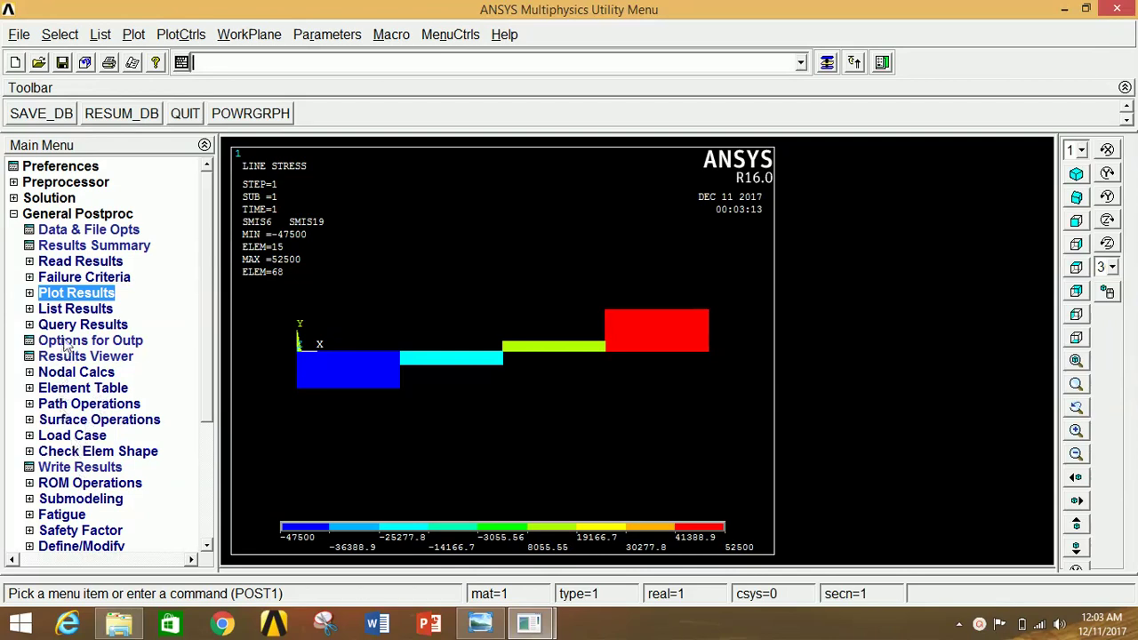
{"action": "left_click", "coordinate": [71, 311]}
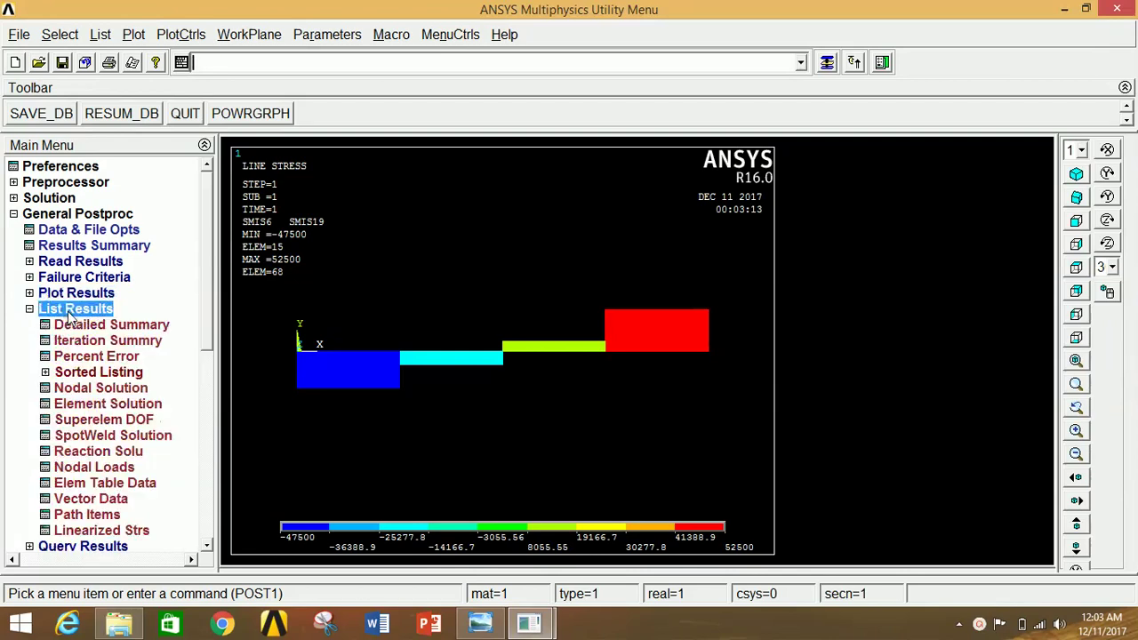
{"action": "left_click", "coordinate": [82, 453]}
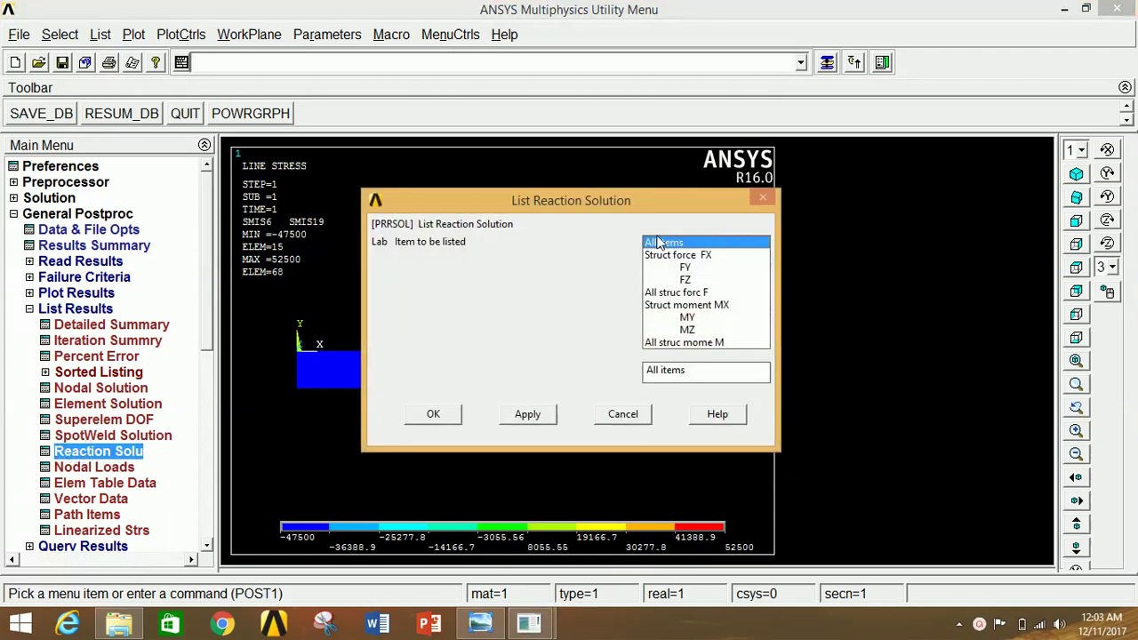
{"action": "left_click", "coordinate": [433, 415]}
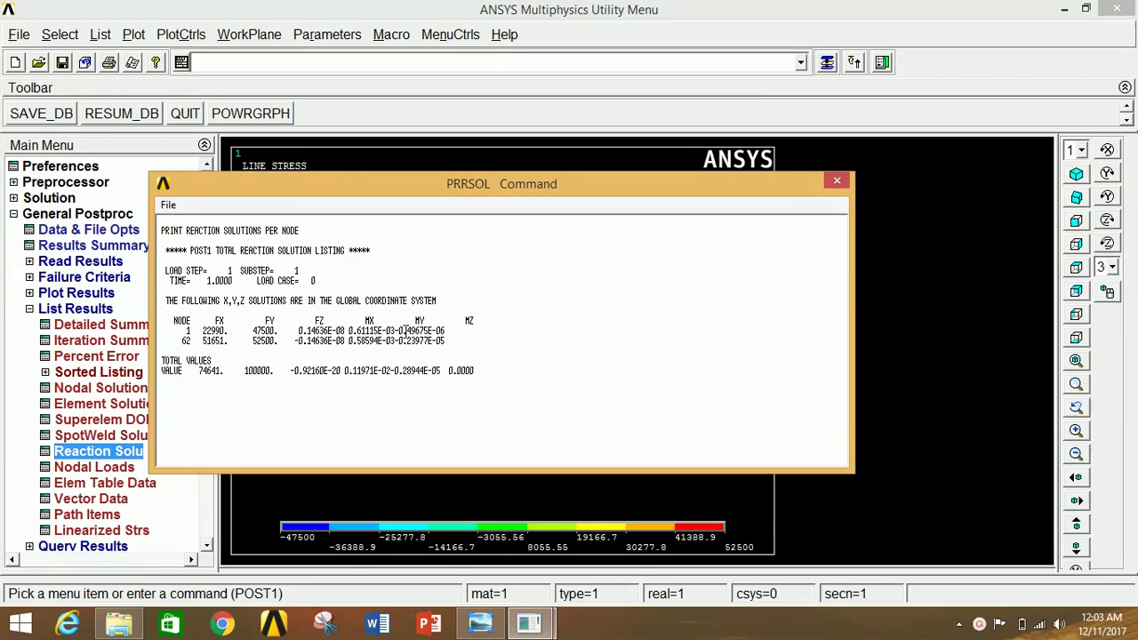
{"action": "left_click", "coordinate": [837, 180]}
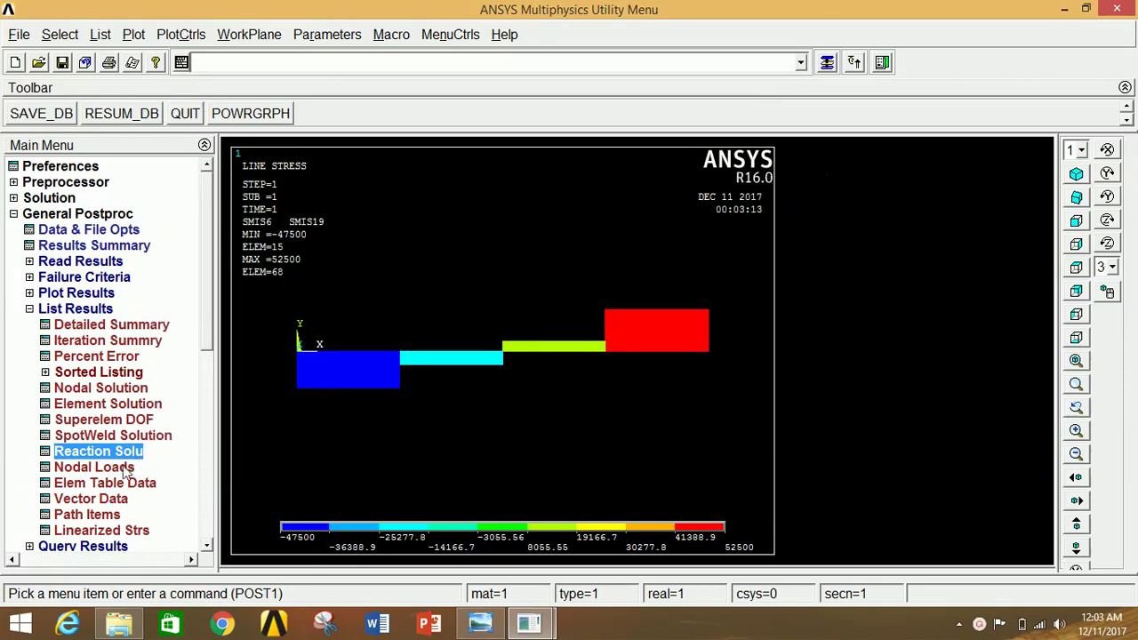
Step: List all summed nodal loads, then close that listing
{"action": "left_click", "coordinate": [96, 467]}
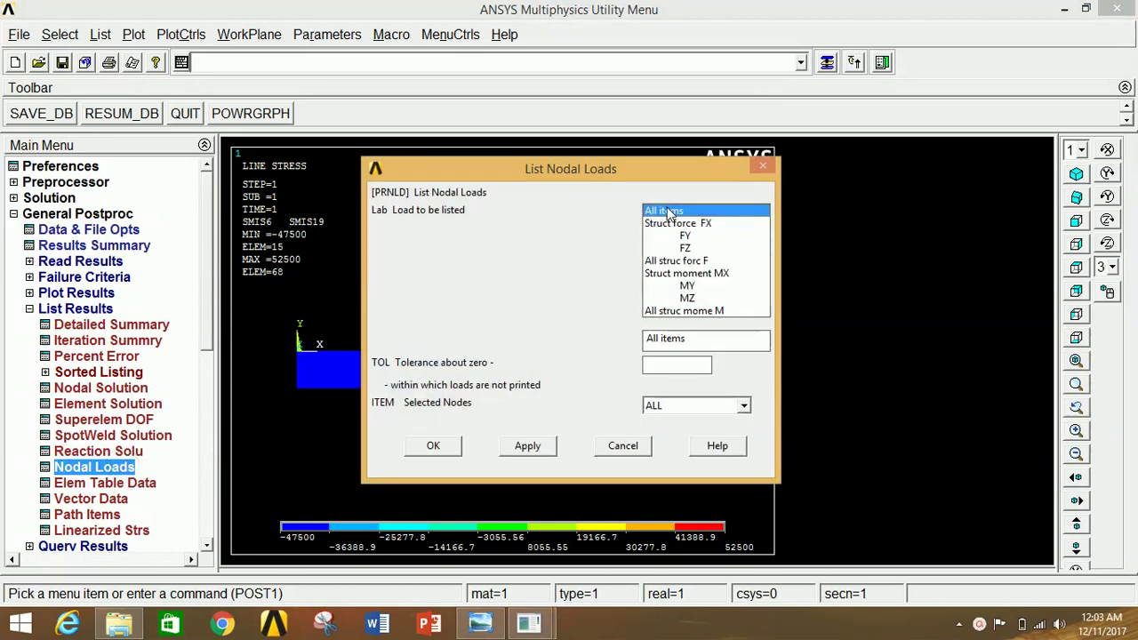
{"action": "left_click", "coordinate": [436, 446]}
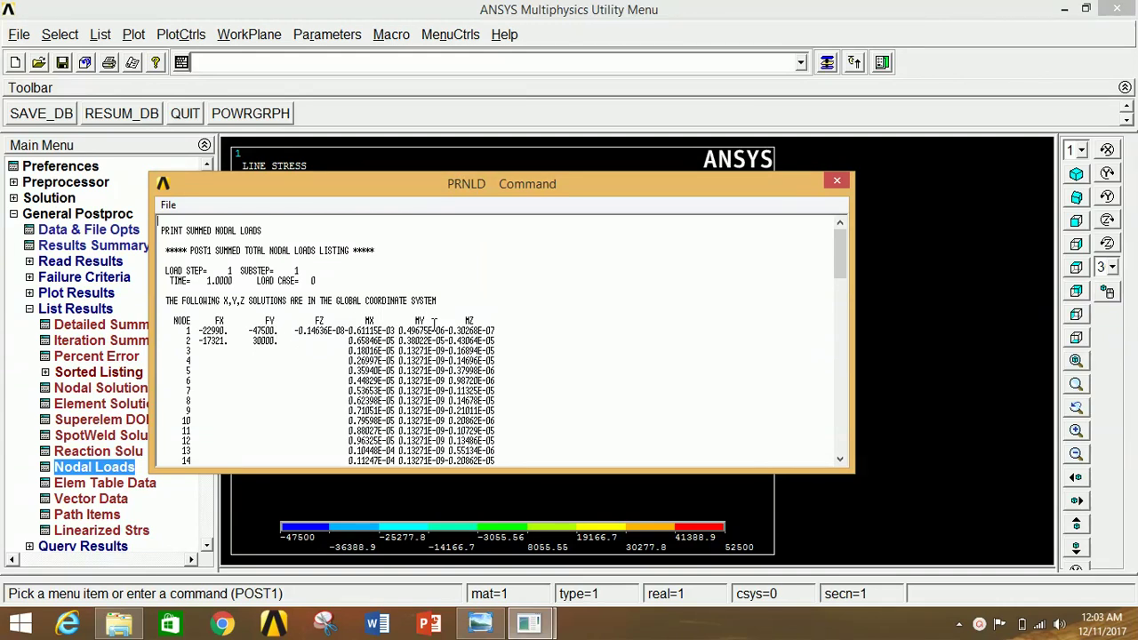
{"action": "left_click", "coordinate": [836, 183]}
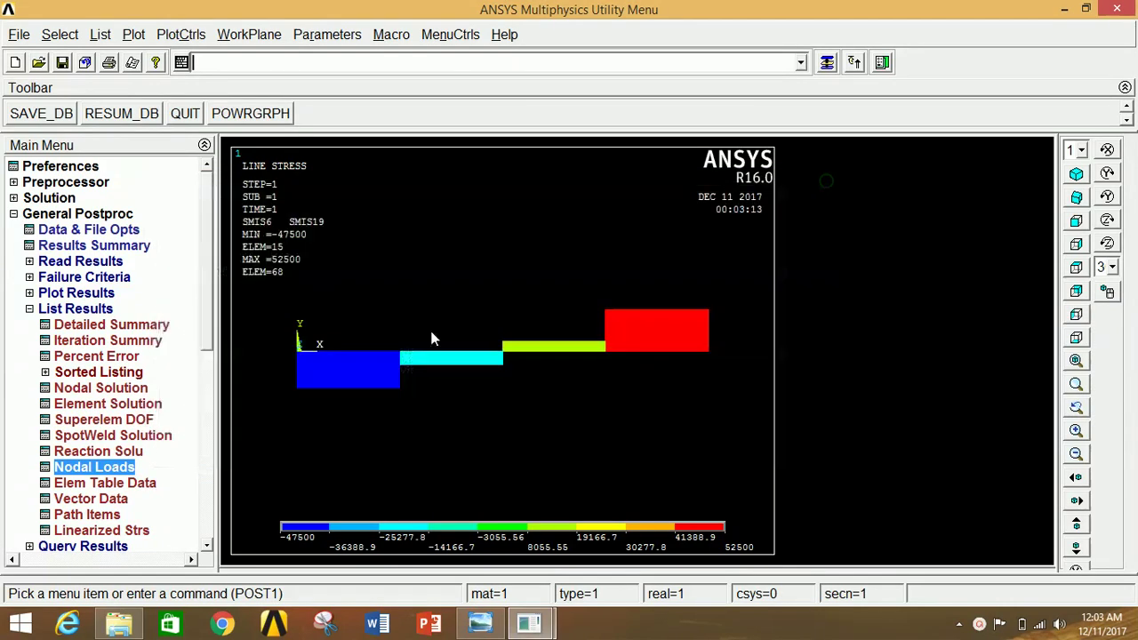
Step: List each node's UX, UY, UZ and USUM displacements, then close the listing
{"action": "left_click", "coordinate": [100, 392]}
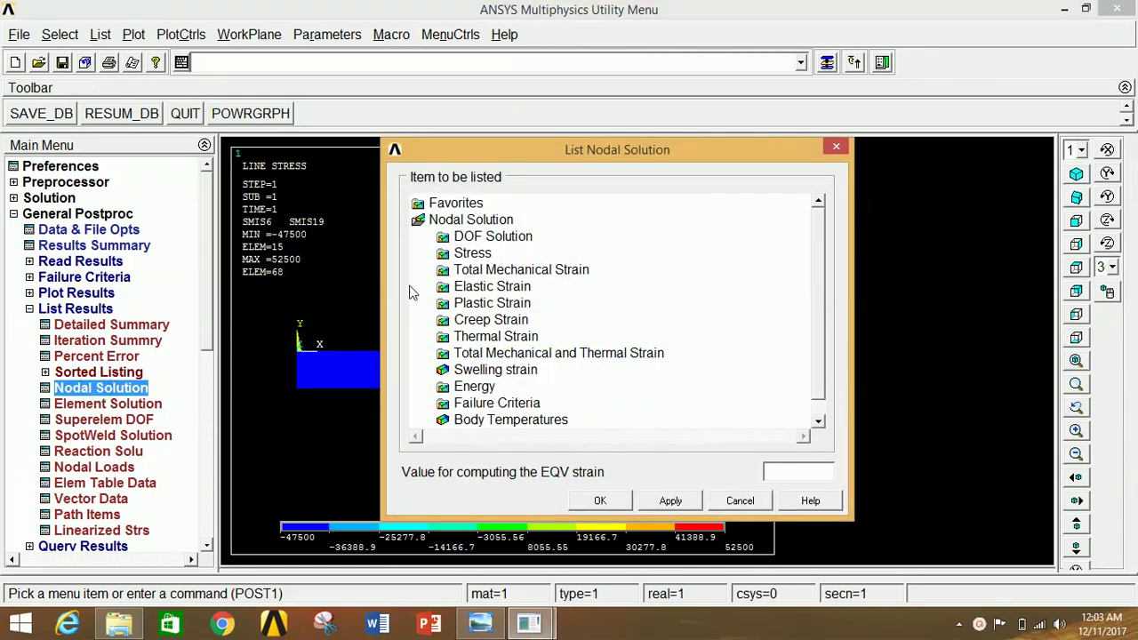
{"action": "left_click", "coordinate": [491, 237]}
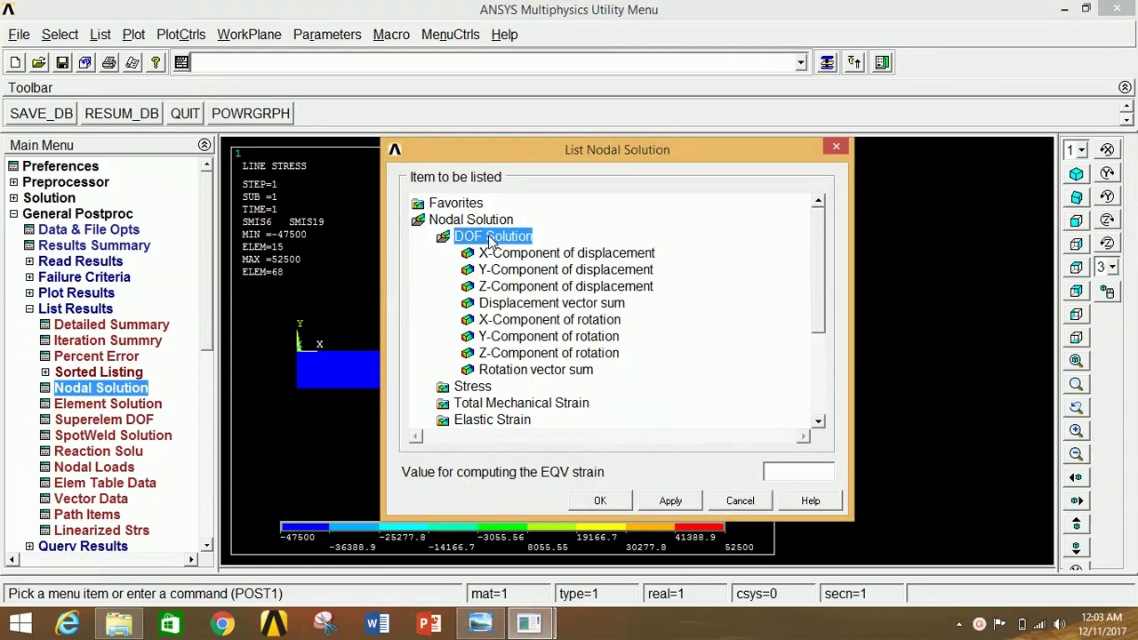
{"action": "left_click", "coordinate": [520, 305]}
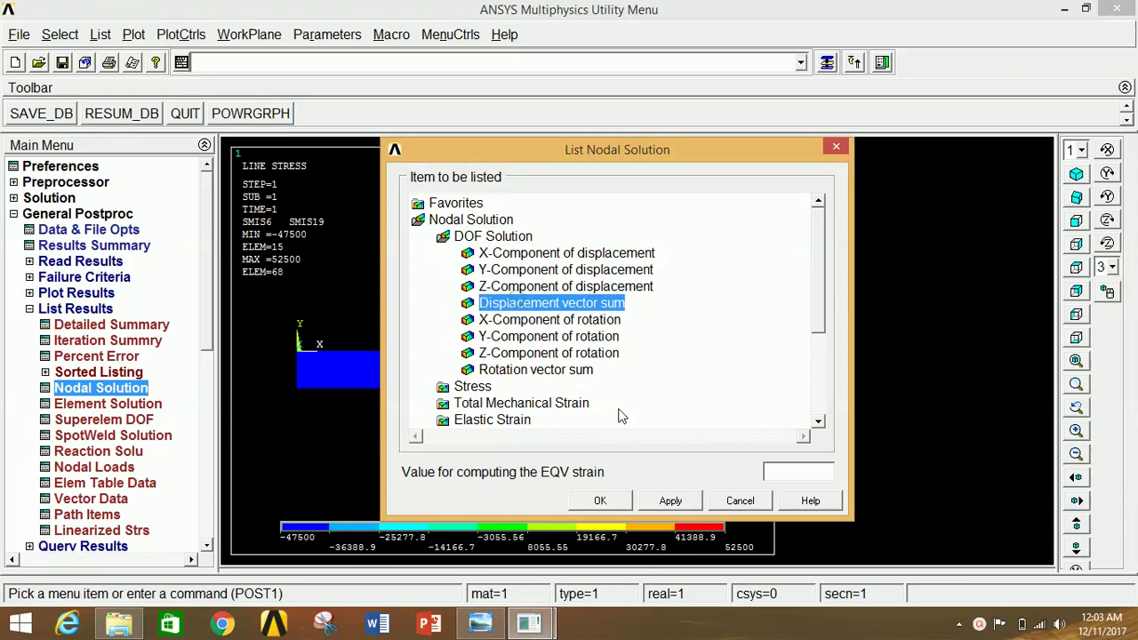
{"action": "left_click", "coordinate": [598, 501]}
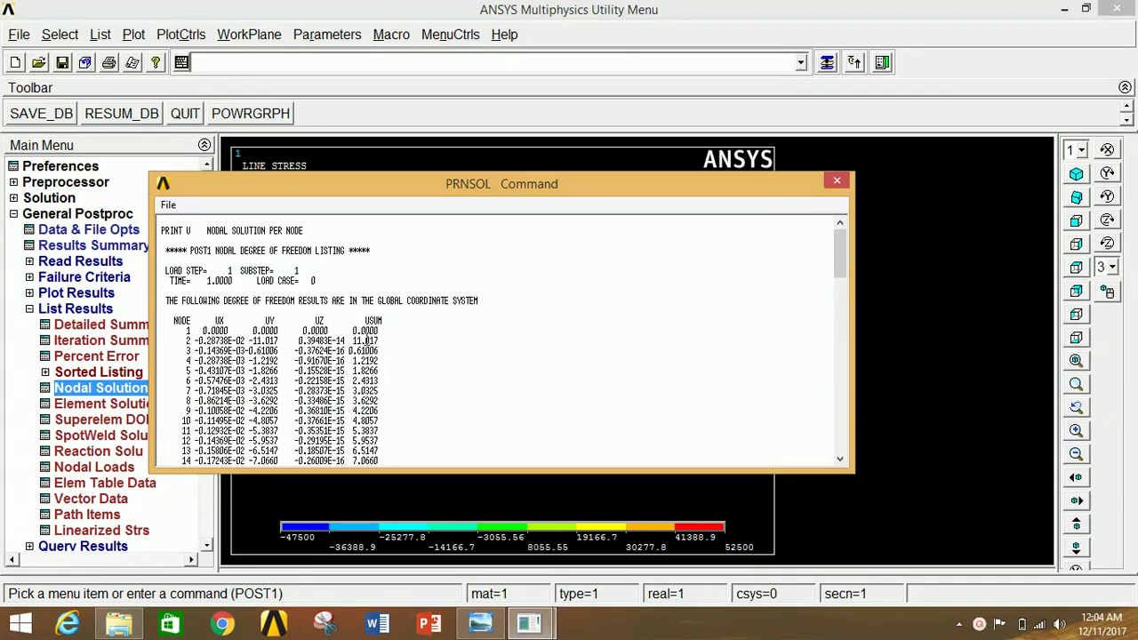
{"action": "left_click", "coordinate": [837, 182]}
{"action": "left_click", "coordinate": [78, 313]}
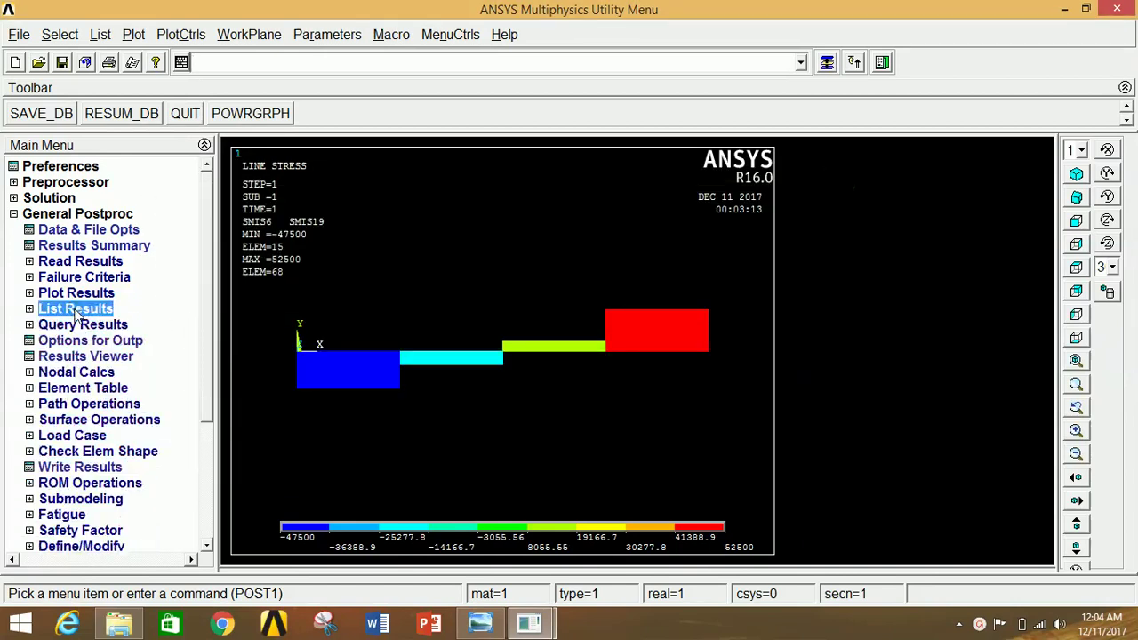